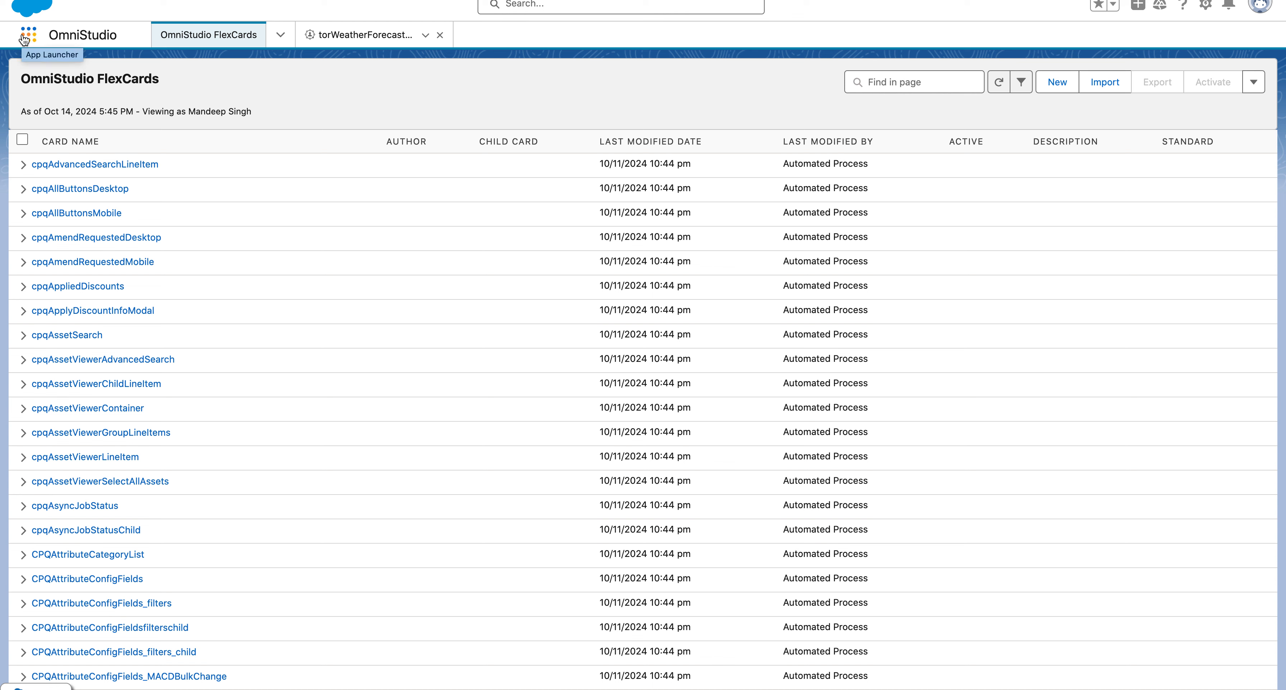
Search the App Launcher for "omni" and return to the OmniStudio FlexCards list
{"action": "left_click", "coordinate": [24, 39]}
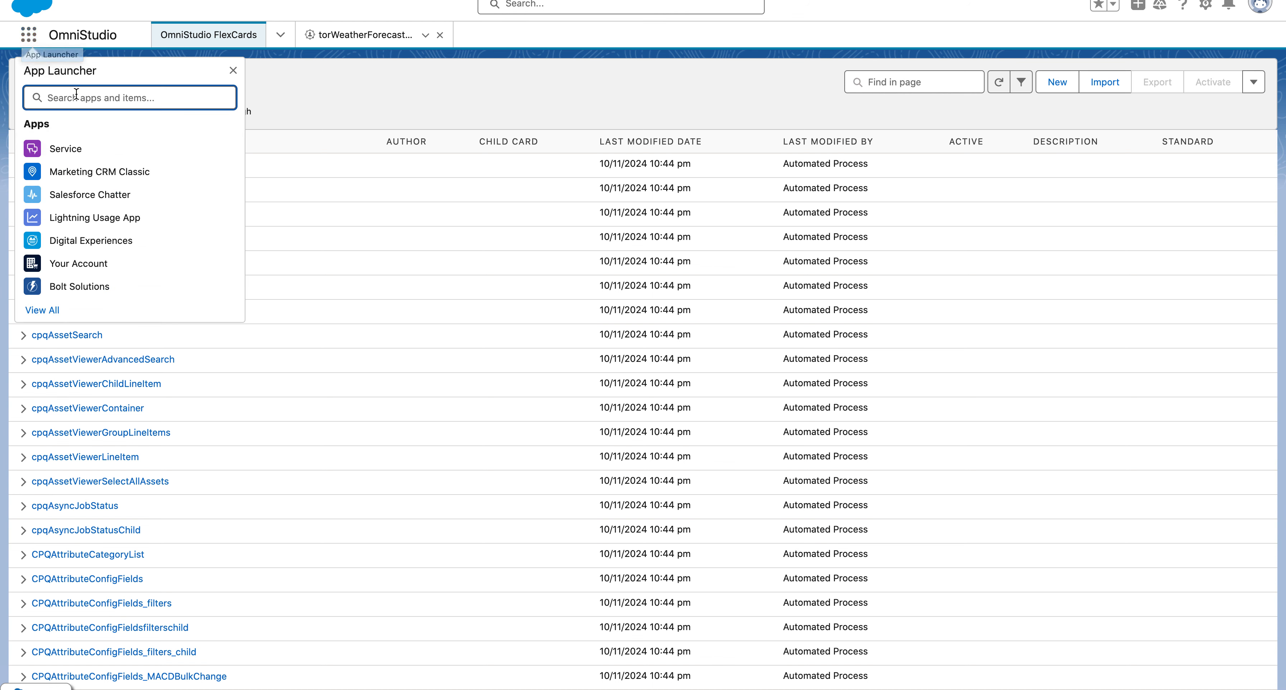
{"action": "type", "text": "pm"}
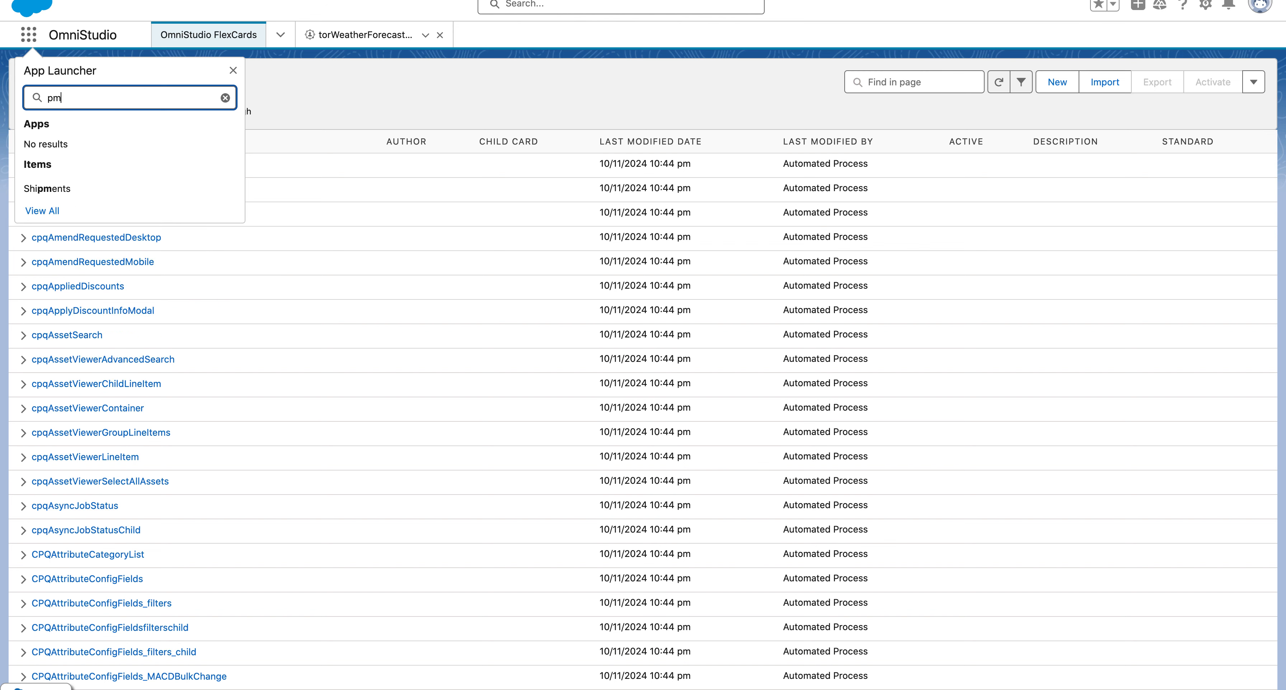
{"action": "key", "text": "BackSpace"}
{"action": "key", "text": "BackSpace"}
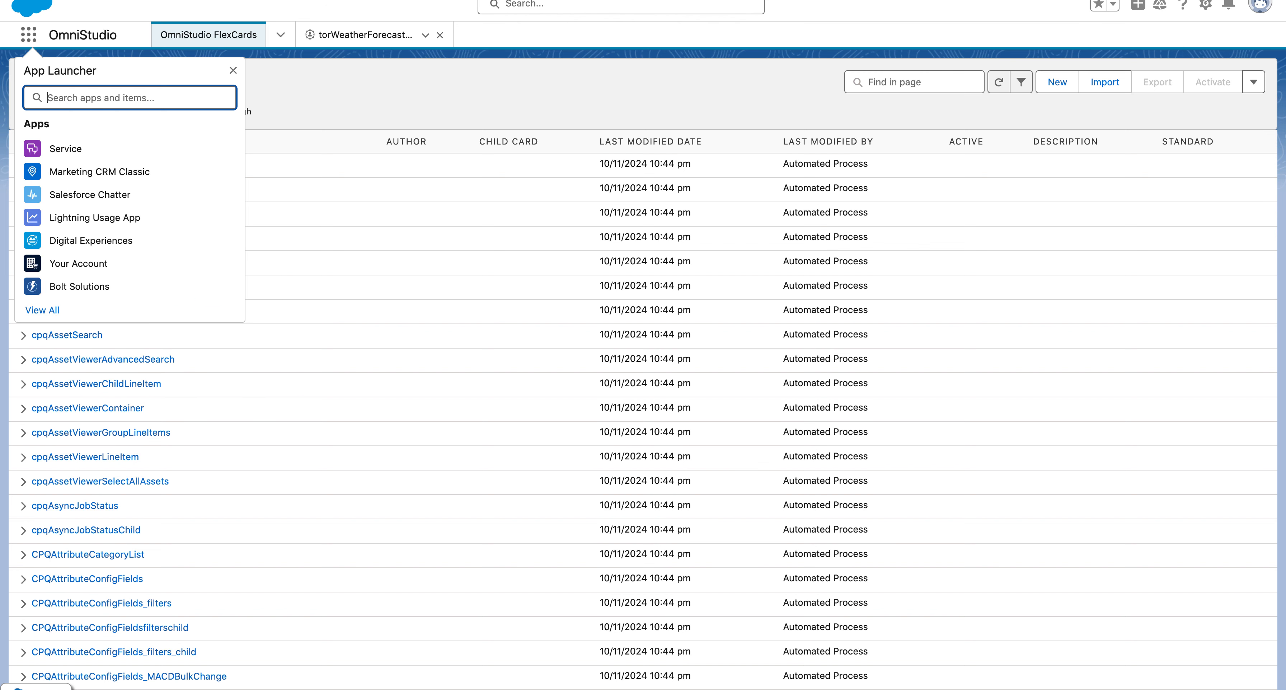
{"action": "type", "text": "omni"}
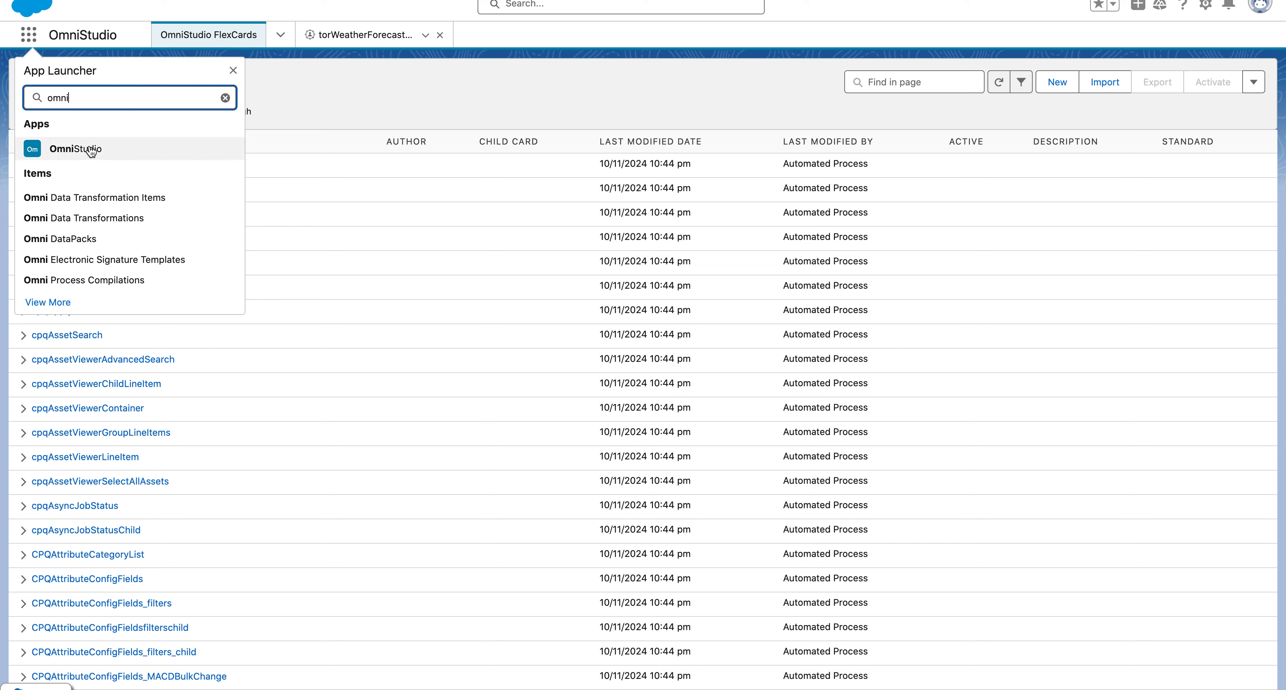
{"action": "left_click", "coordinate": [222, 40]}
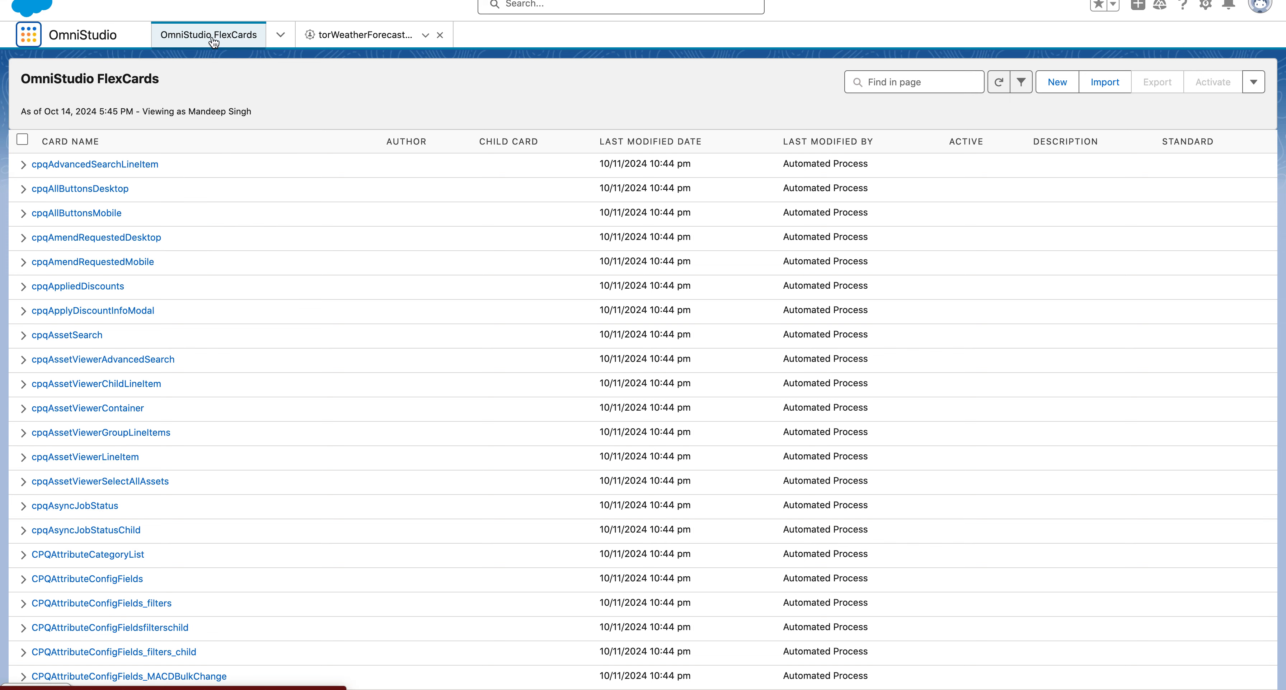
Start a new FlexCard, clear the default author and name the card tor_WeatherForecastCard
{"action": "left_click", "coordinate": [1058, 83]}
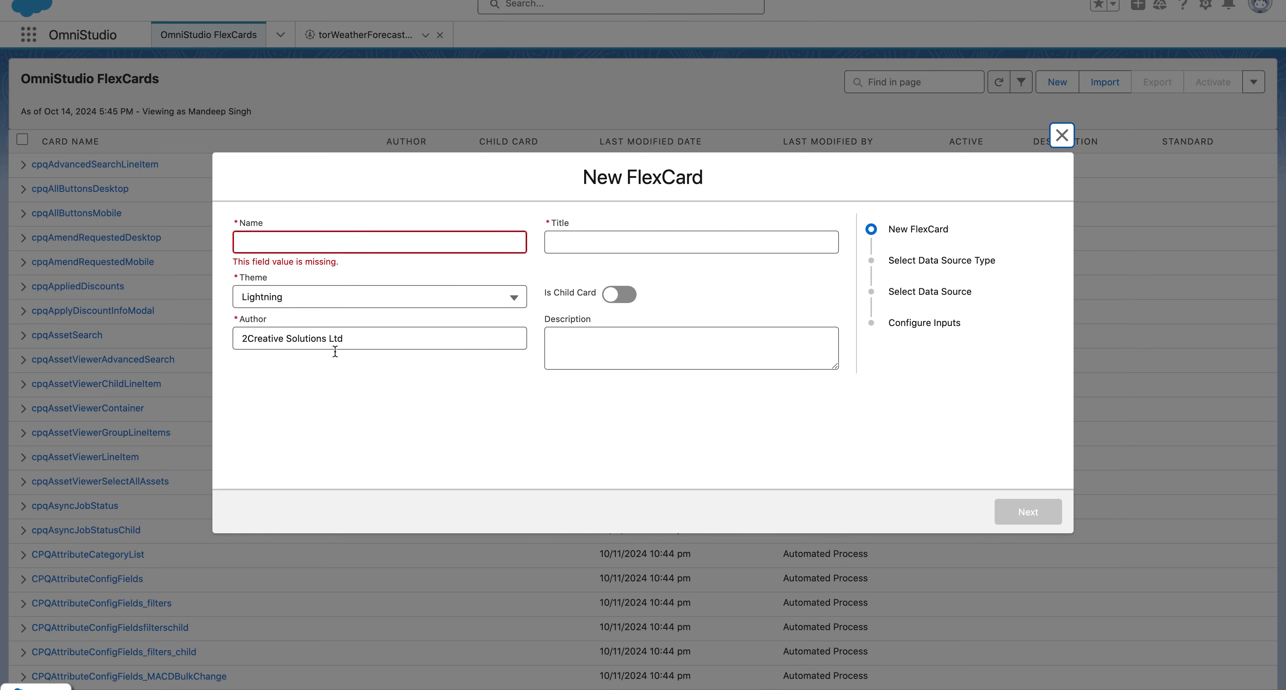
{"action": "triple_click", "coordinate": [370, 345]}
{"action": "key", "text": "BackSpace"}
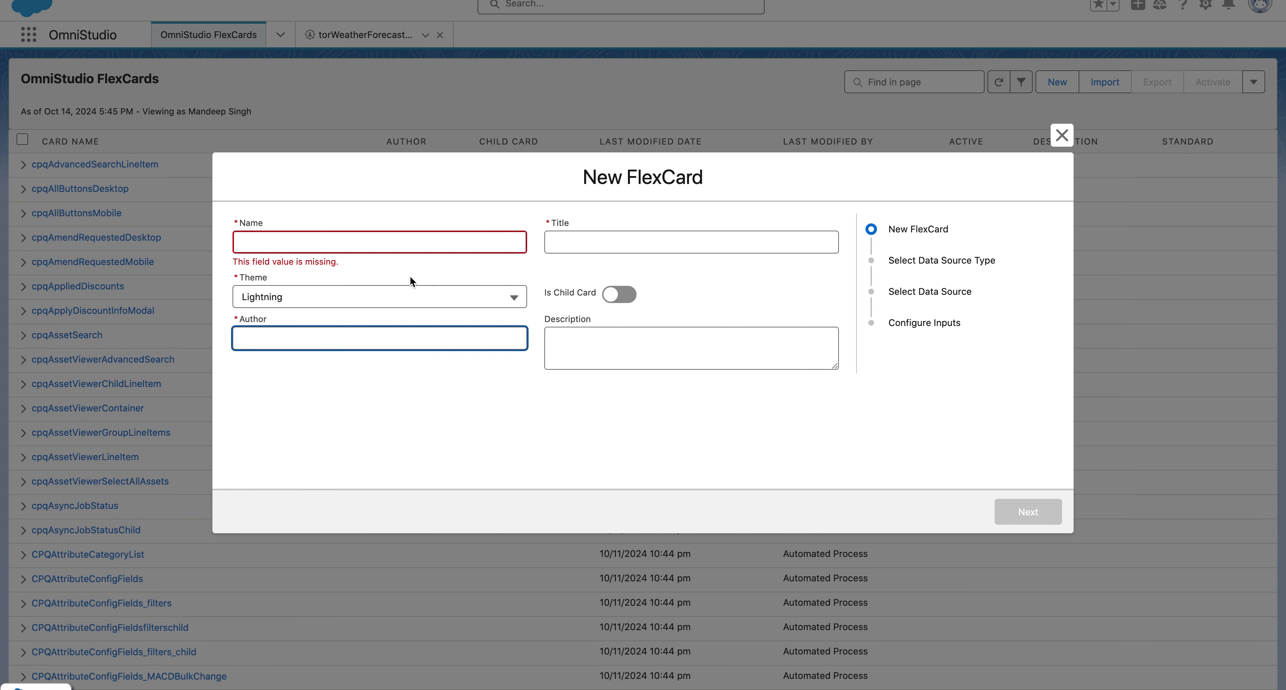
{"action": "left_click", "coordinate": [250, 240]}
{"action": "type", "text": "tor"}
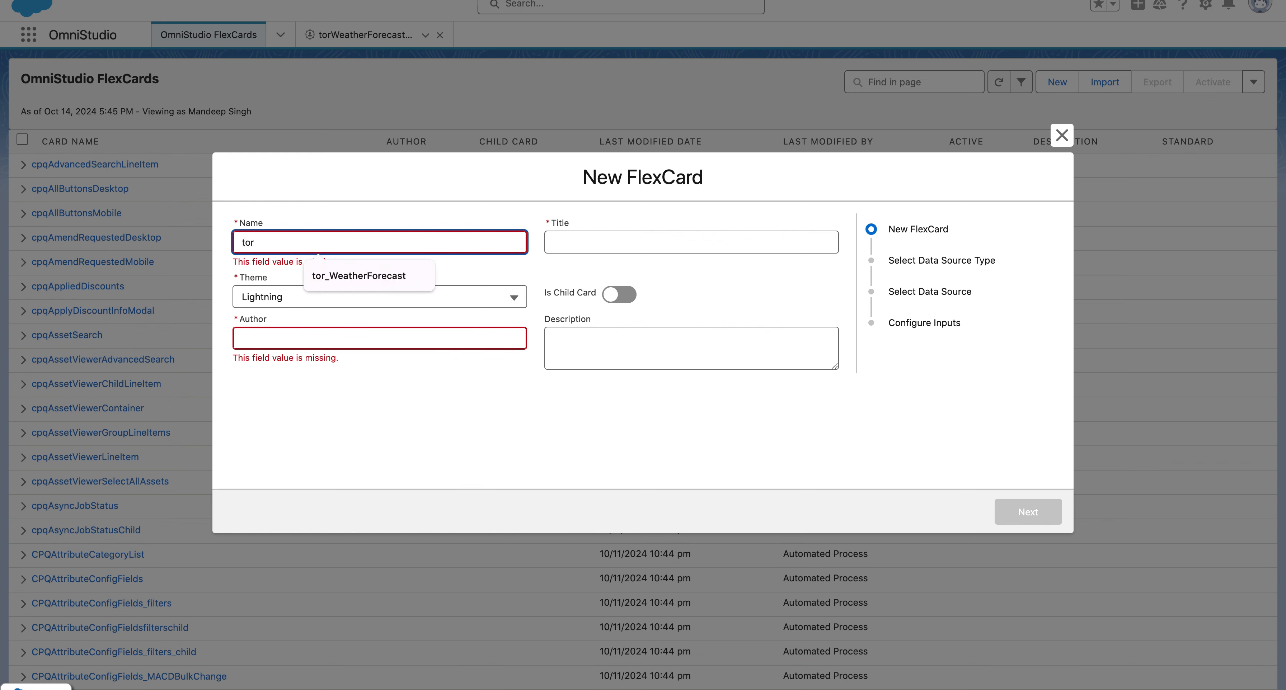
{"action": "type", "text": "_WeatherForecast"}
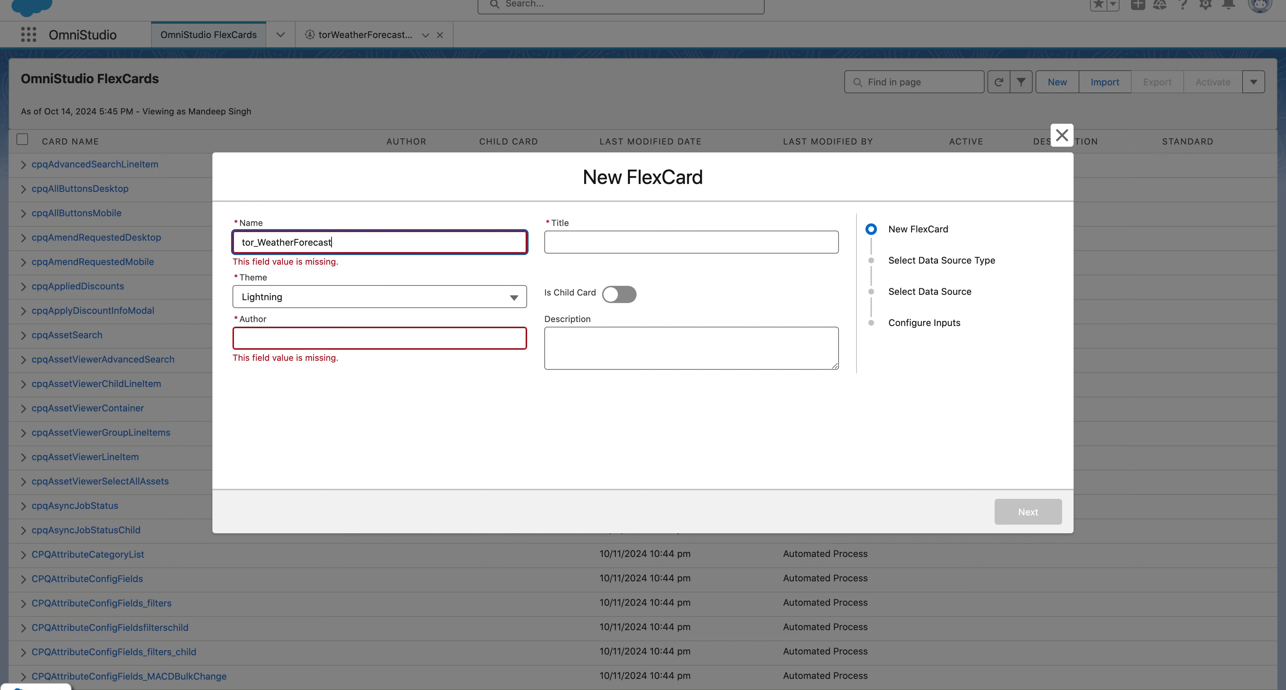
{"action": "type", "text": "App"}
{"action": "type", "text": "Card"}
Enter the author's first name and save the FlexCard with the data source type None
{"action": "left_click", "coordinate": [303, 340]}
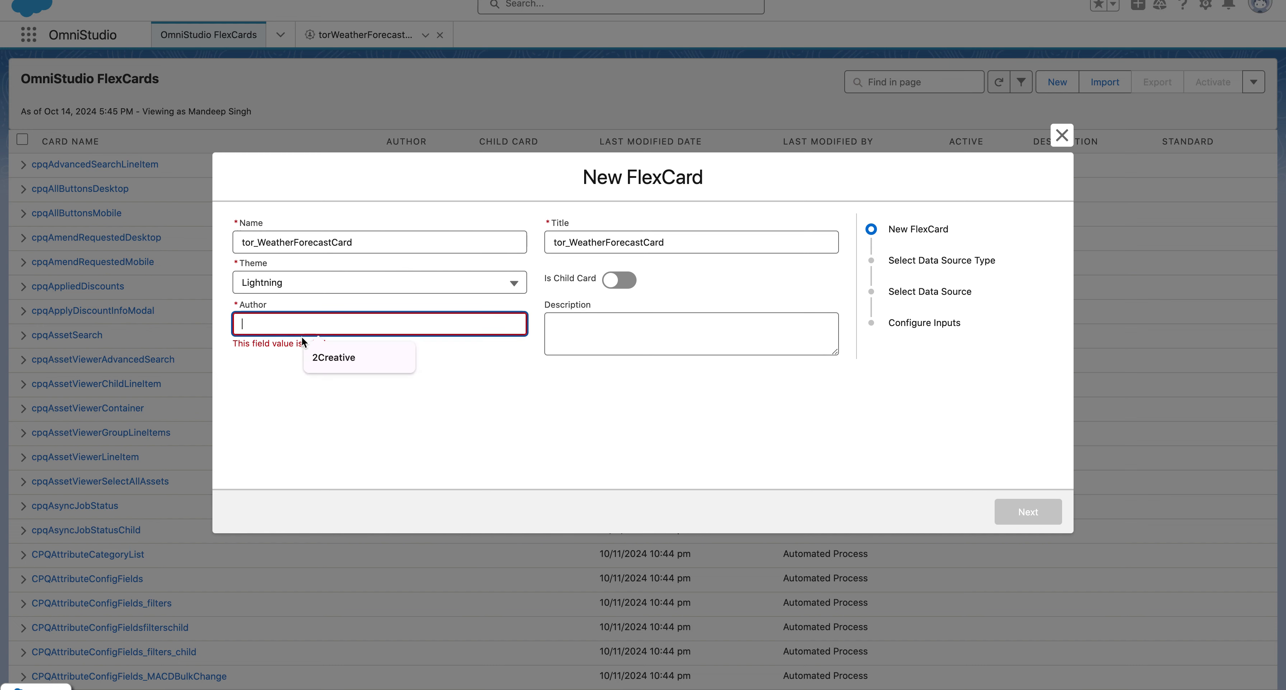
{"action": "type", "text": "Mandeep"}
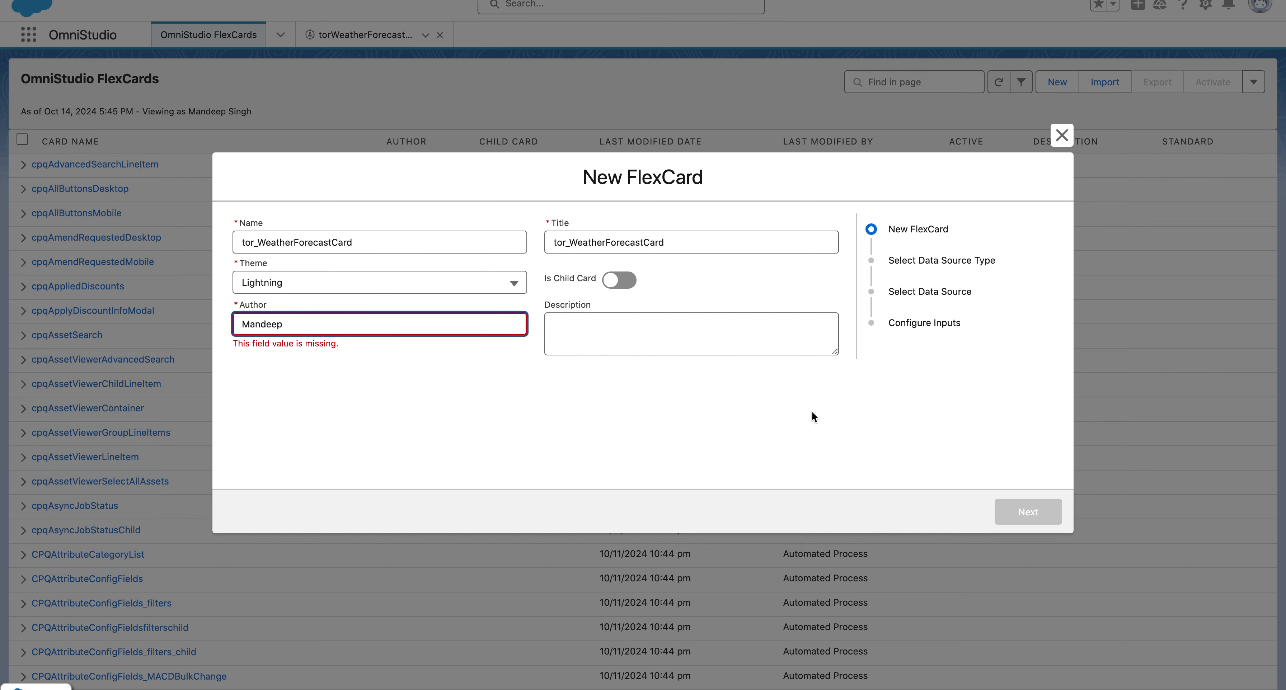
{"action": "left_click", "coordinate": [814, 417]}
{"action": "left_click", "coordinate": [1042, 523]}
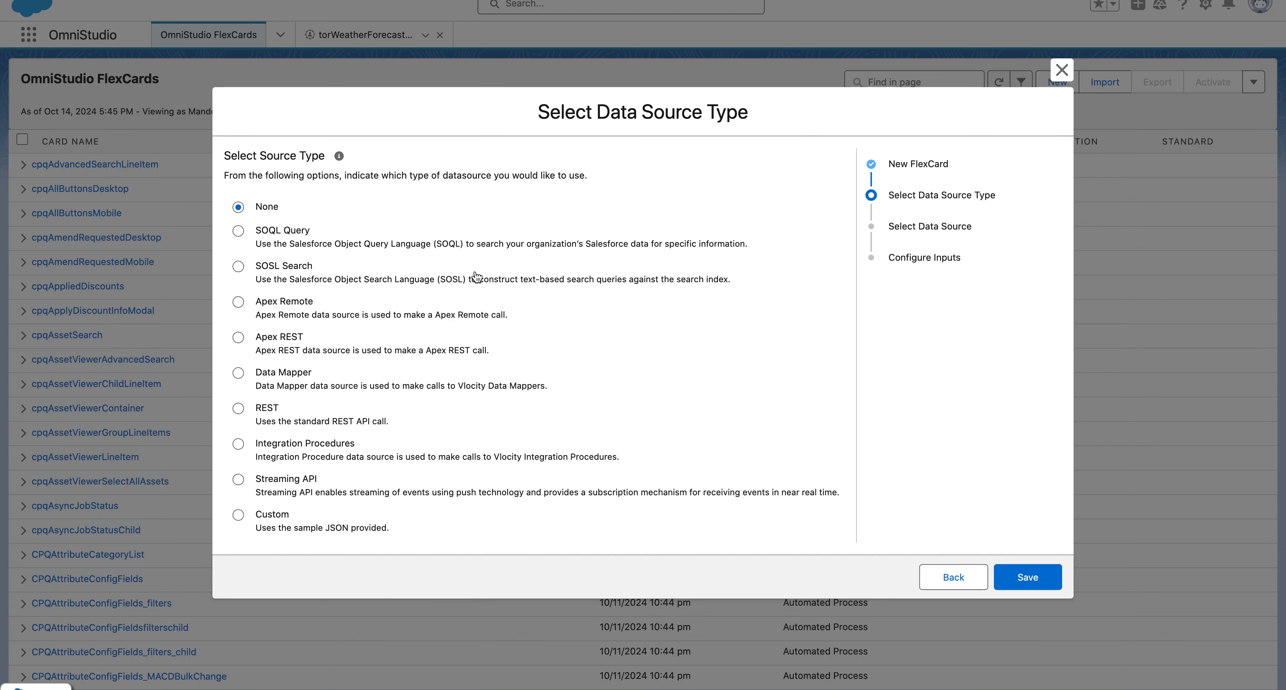
{"action": "left_click", "coordinate": [1030, 577]}
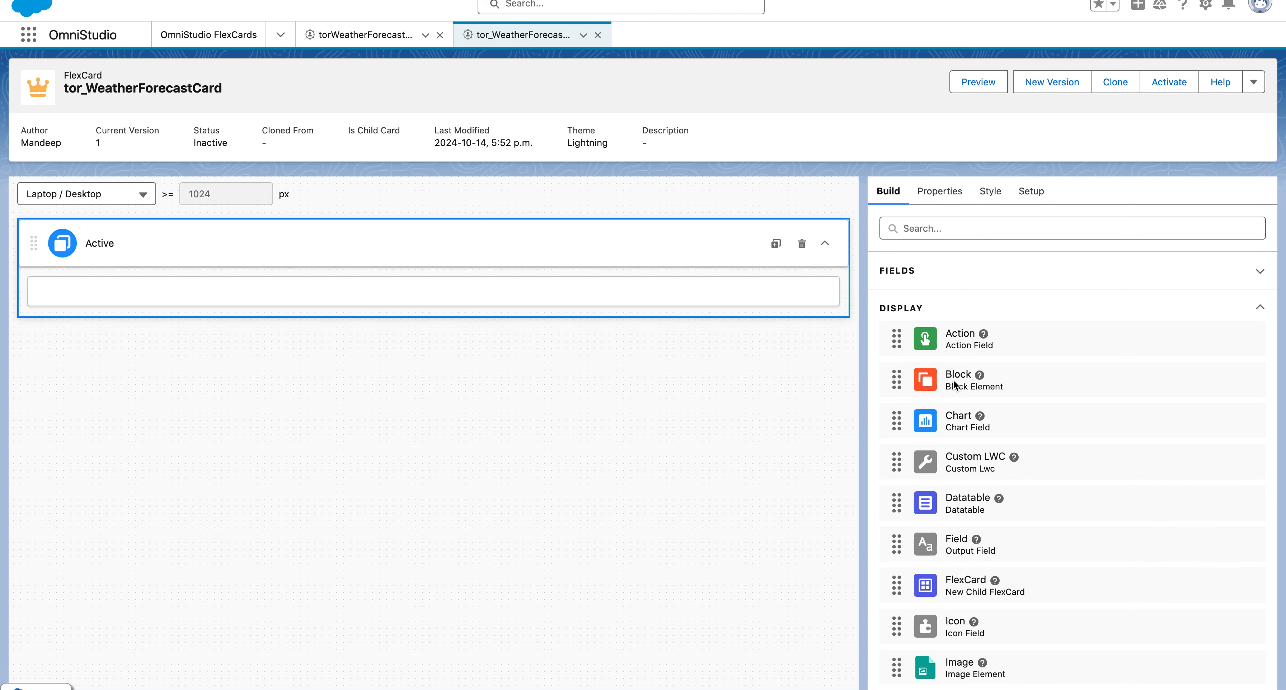
Add a Block element to the card's Active state and name it blk_WeatherImg
{"action": "left_click_drag", "start_coordinate": [962, 386], "coordinate": [306, 287]}
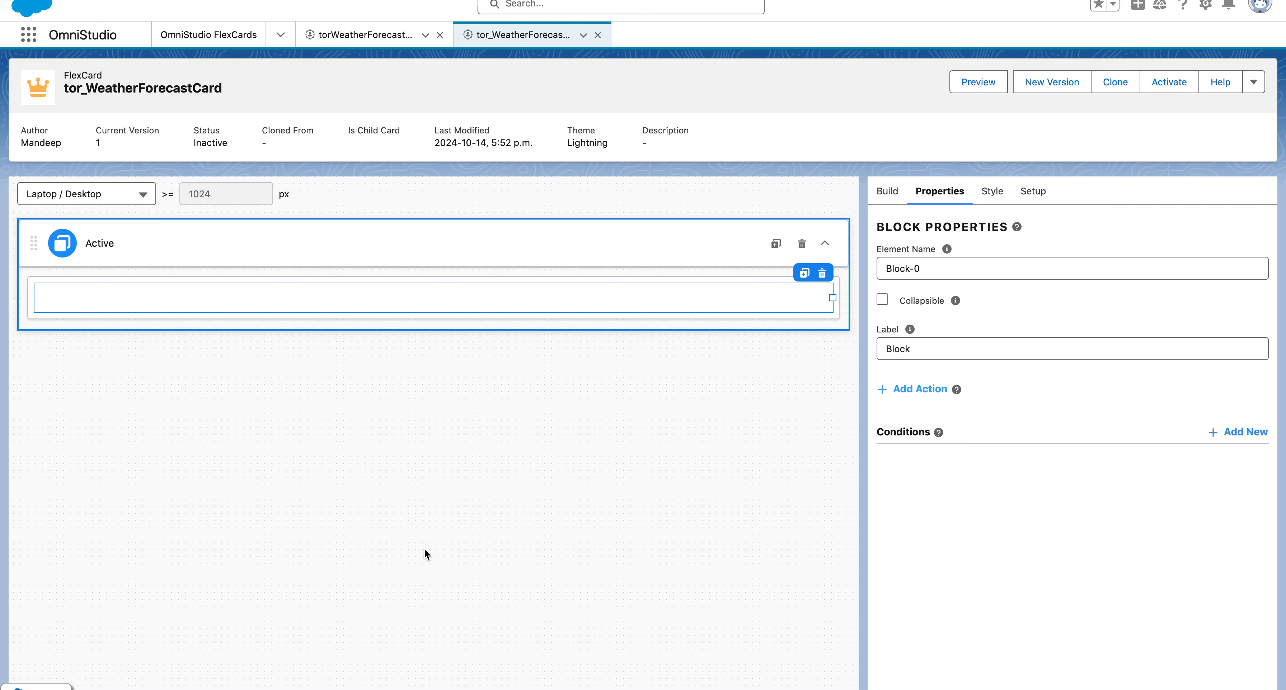
{"action": "left_click_drag", "start_coordinate": [941, 268], "coordinate": [860, 275]}
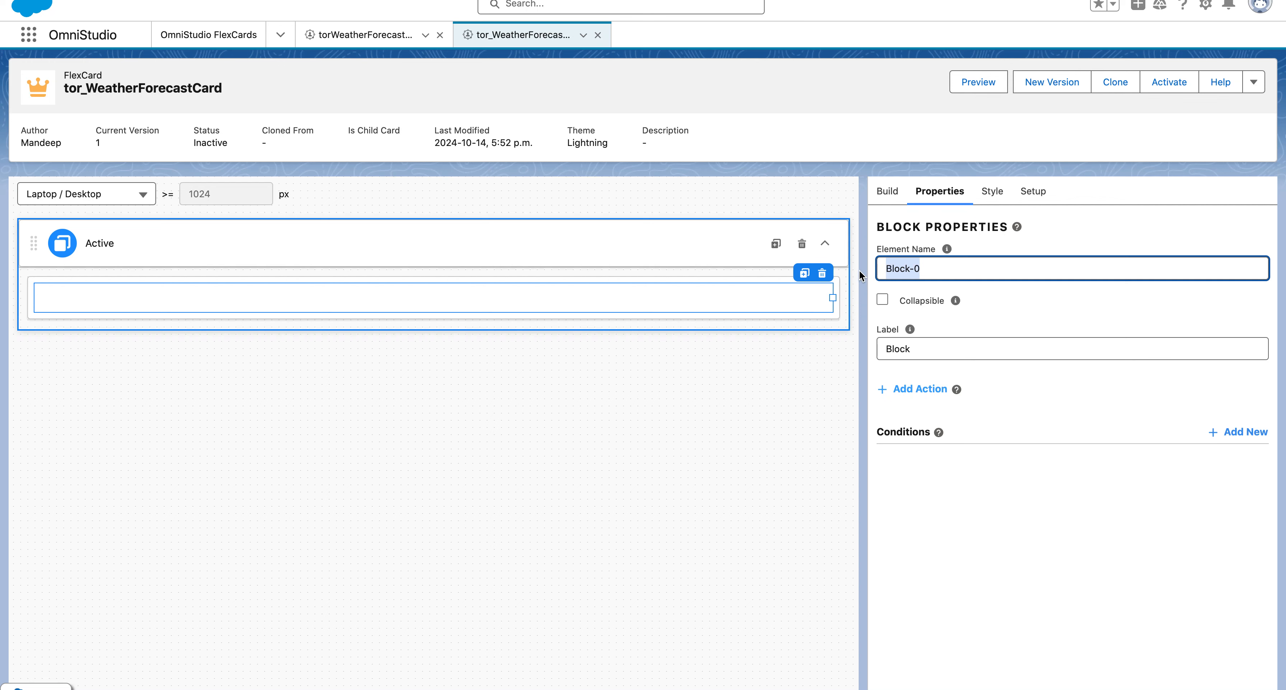
{"action": "key", "text": "BackSpace"}
{"action": "type", "text": "blk"}
{"action": "type", "text": "_WeatherImg"}
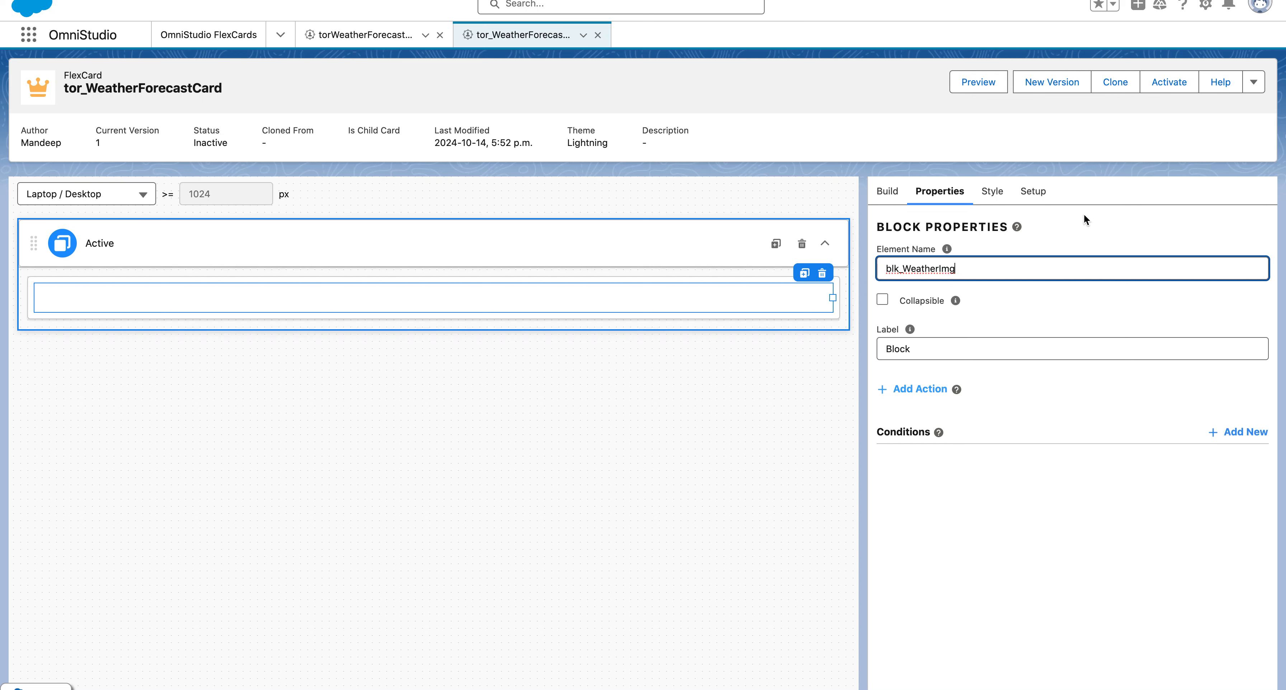
Clone the blk_WeatherImg block and give the copy an element name starting with blk_Weather
{"action": "left_click", "coordinate": [804, 274]}
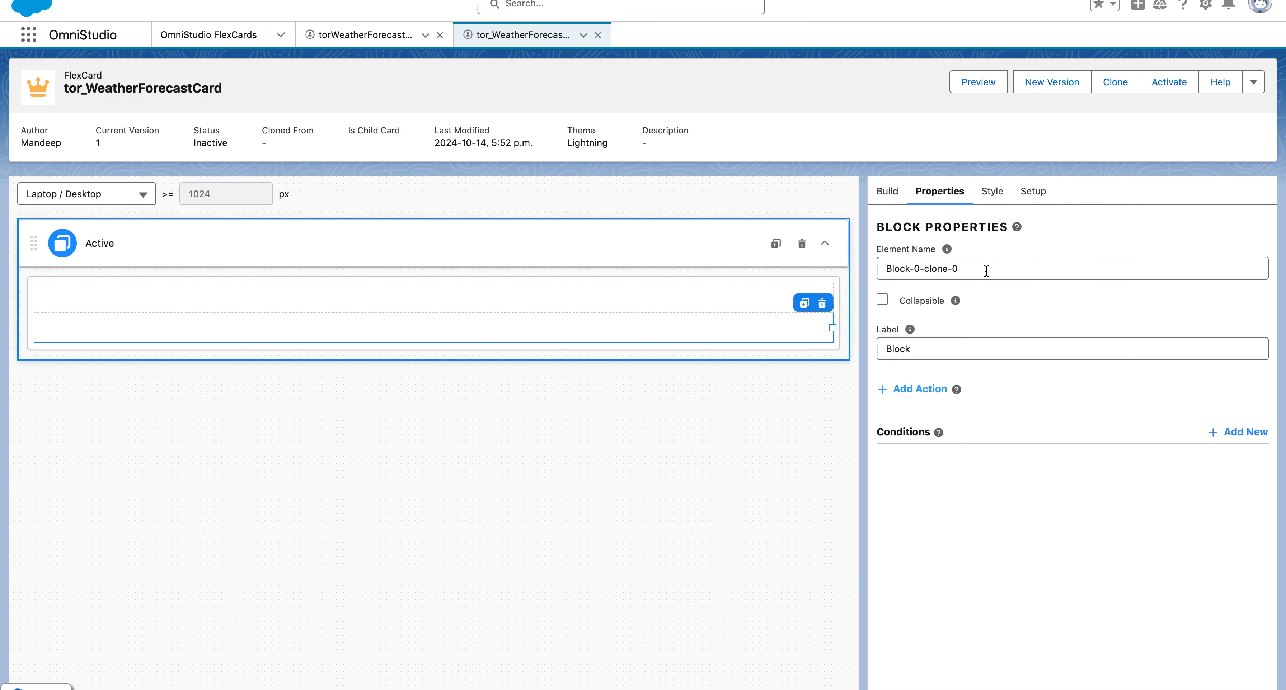
{"action": "left_click_drag", "start_coordinate": [986, 272], "coordinate": [862, 271]}
{"action": "type", "text": "blk_"}
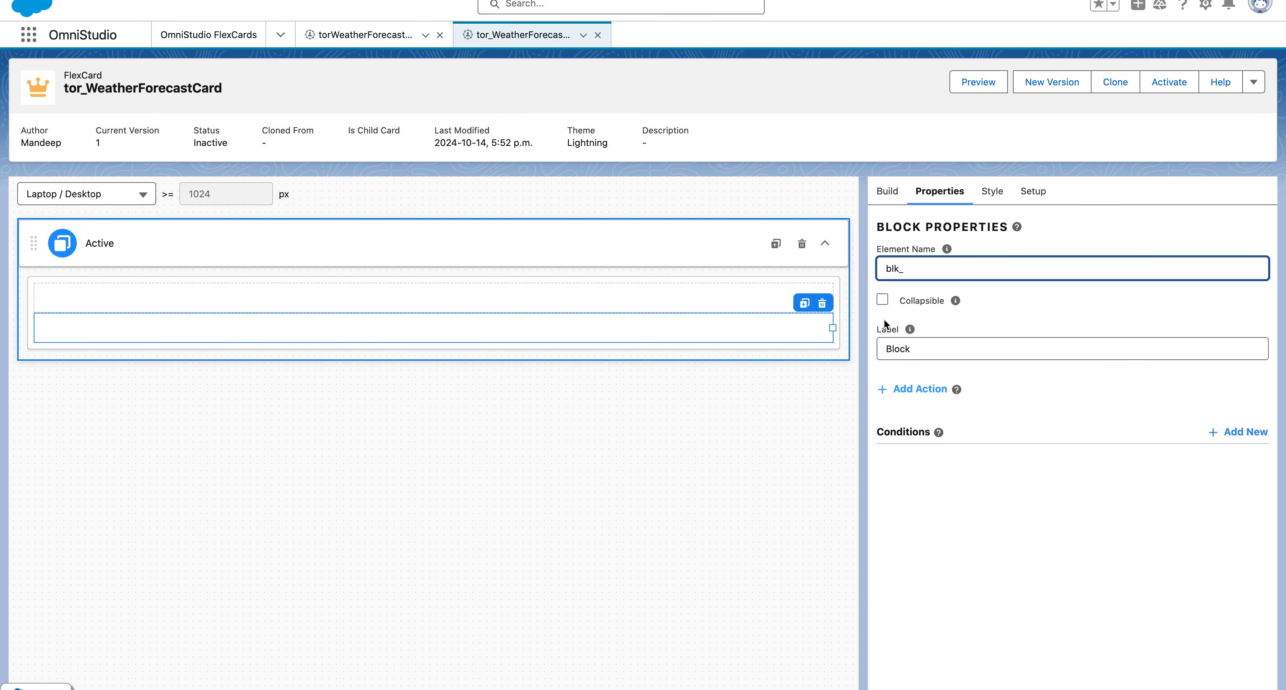
{"action": "type", "text": "Weeather"}
{"action": "key", "text": "BackSpace"}
{"action": "key", "text": "BackSpace"}
{"action": "key", "text": "BackSpace"}
{"action": "type", "text": "ATatherDet"}
Search the build elements for "im" and place an Image element in the first block
{"action": "left_click", "coordinate": [887, 193]}
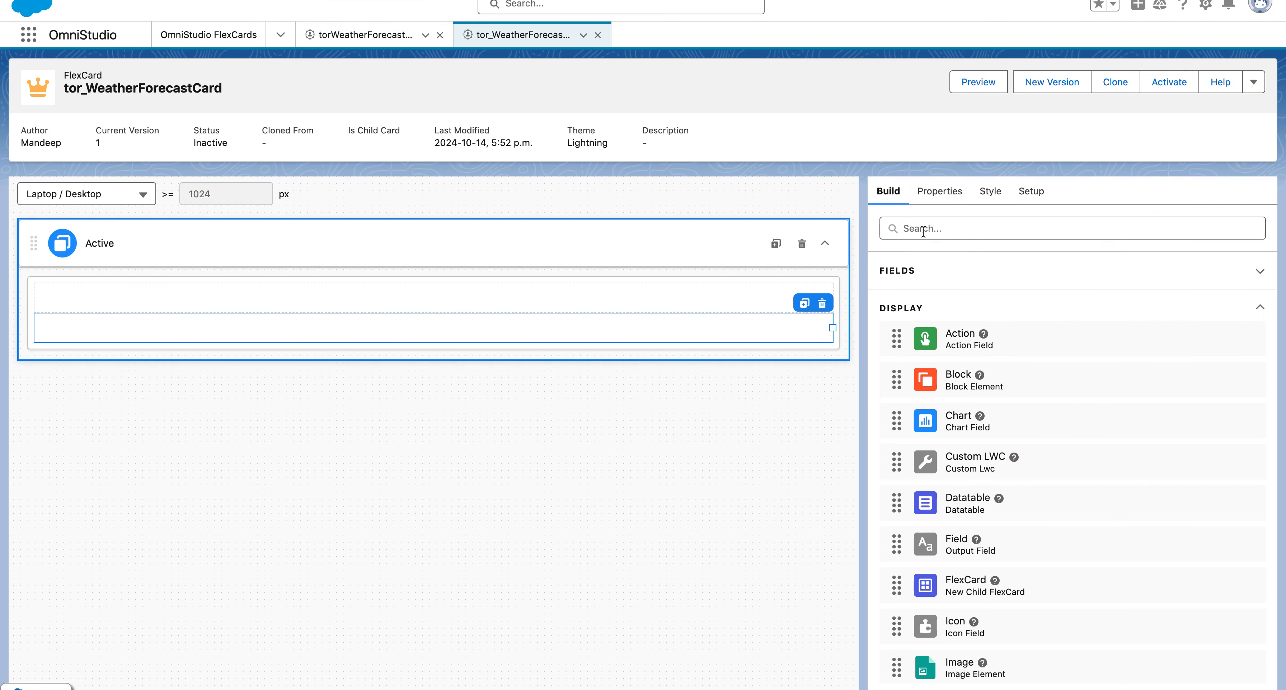
{"action": "left_click", "coordinate": [924, 232]}
{"action": "type", "text": "ie"}
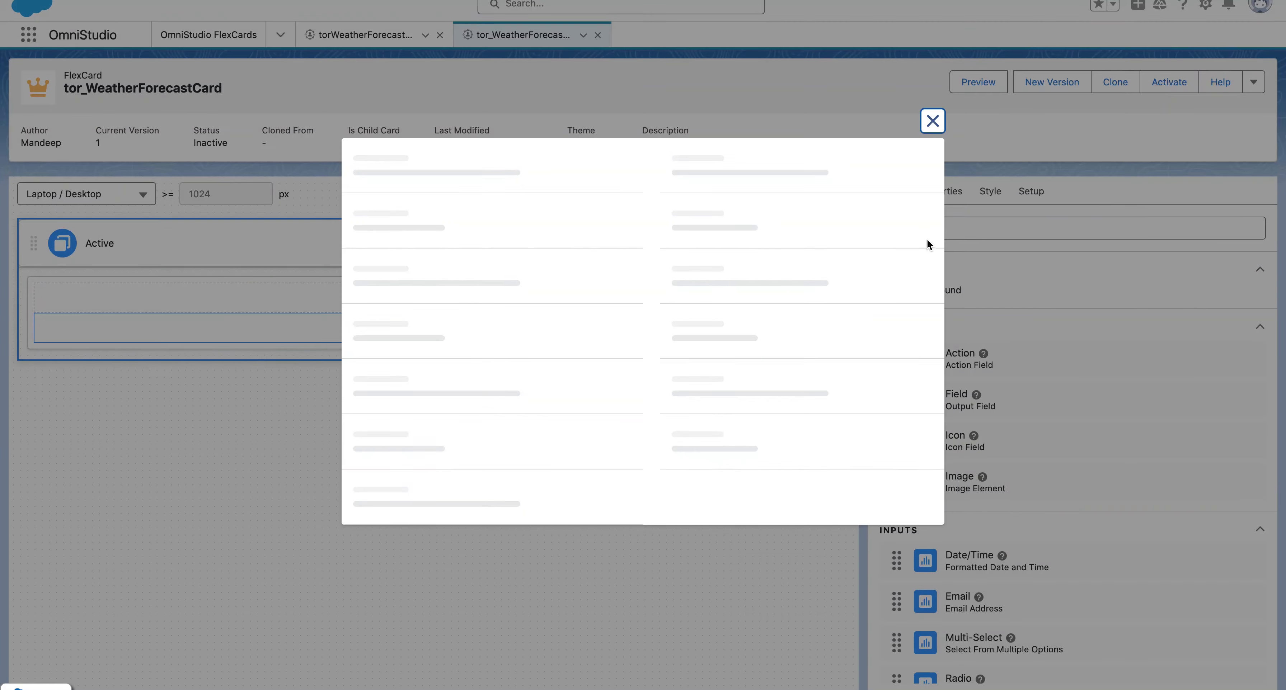
{"action": "left_click", "coordinate": [939, 6]}
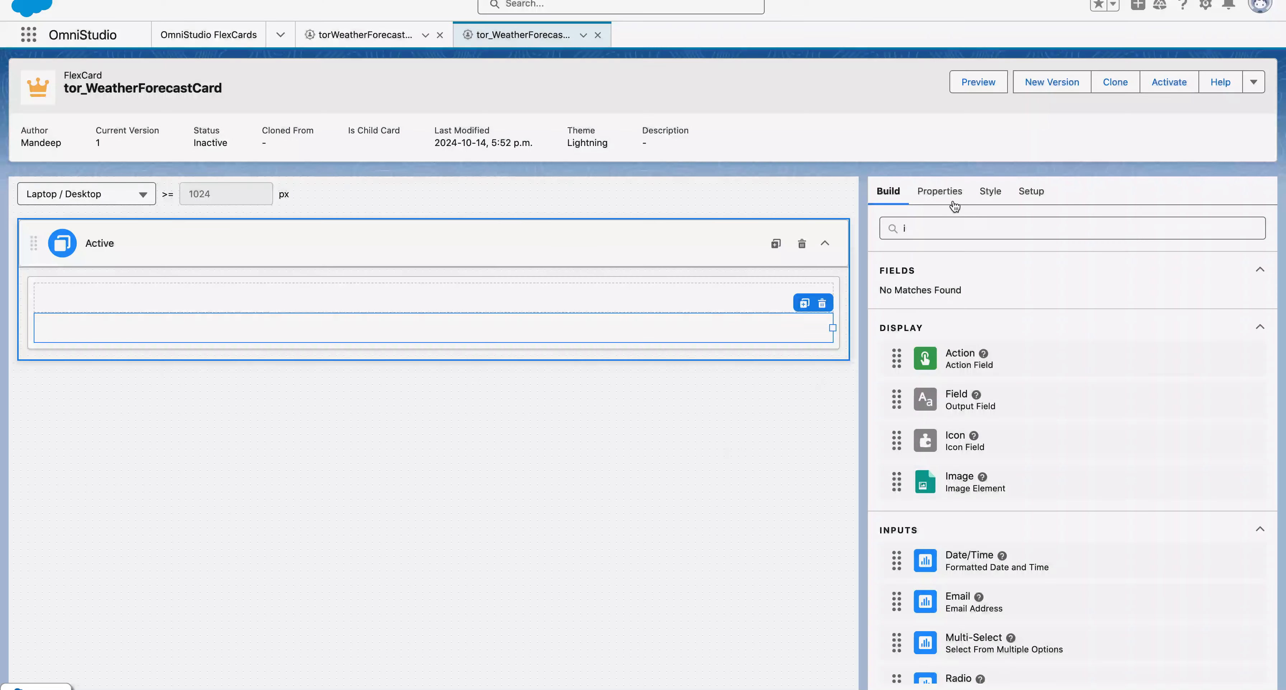
{"action": "type", "text": "me"}
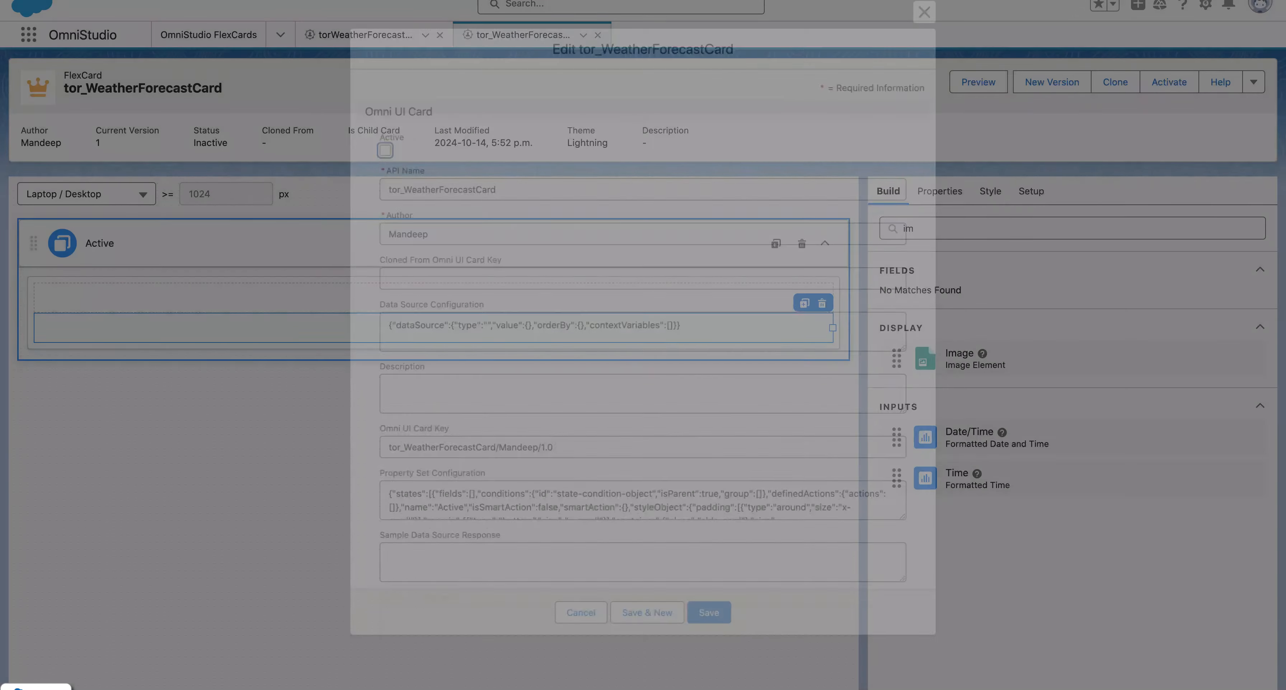
{"action": "left_click", "coordinate": [924, 12]}
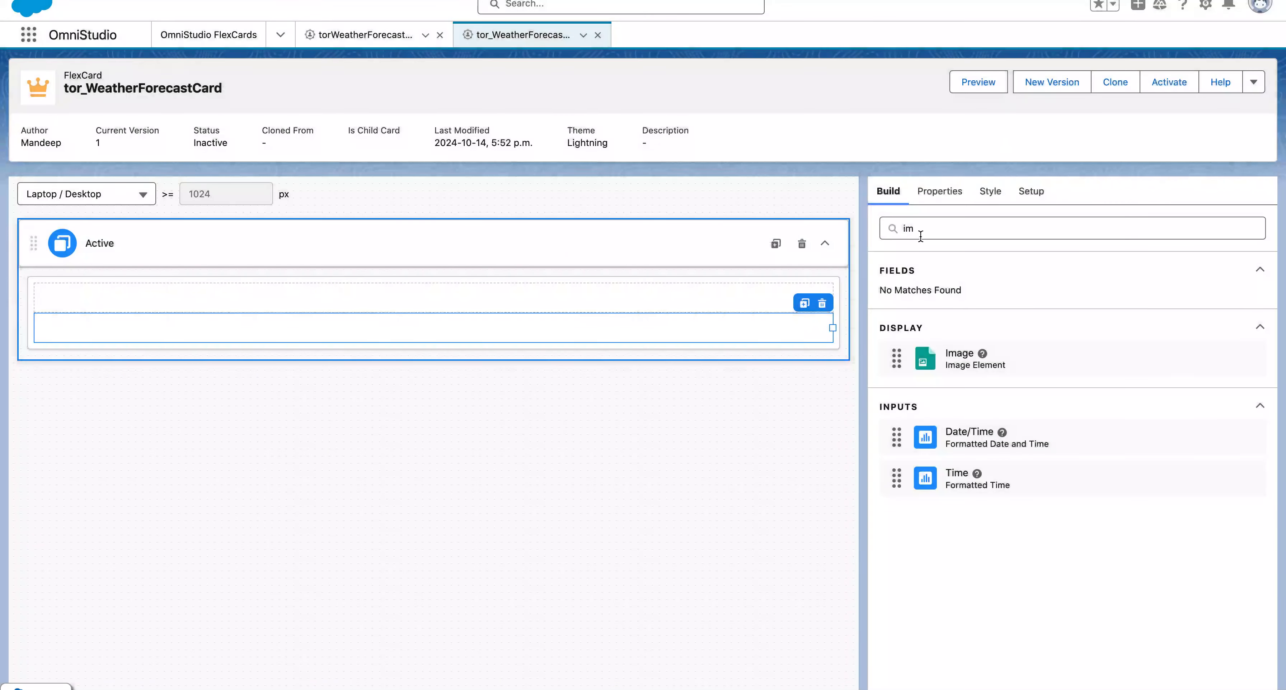
{"action": "left_click", "coordinate": [920, 229]}
{"action": "left_click_drag", "start_coordinate": [956, 361], "coordinate": [537, 288]}
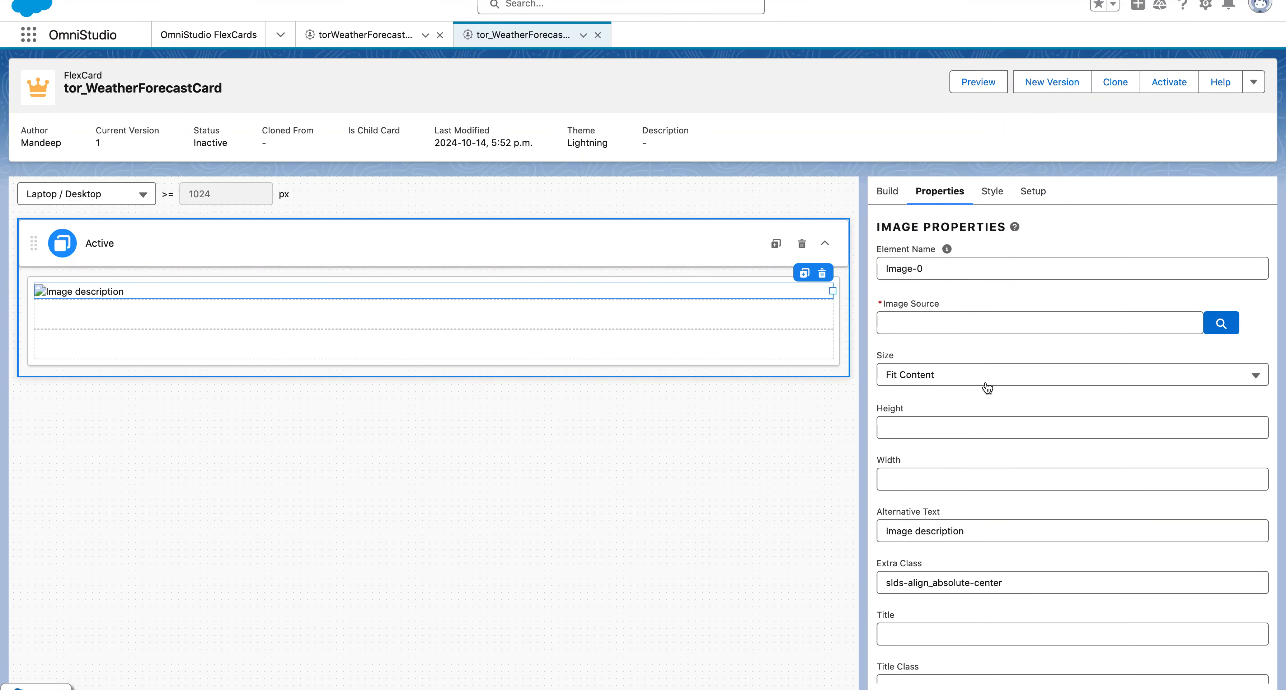
Rename the image element to img_Weather
{"action": "triple_click", "coordinate": [937, 269]}
{"action": "type", "text": "imag"}
{"action": "key", "text": "BackSpace"}
{"action": "key", "text": "BackSpace"}
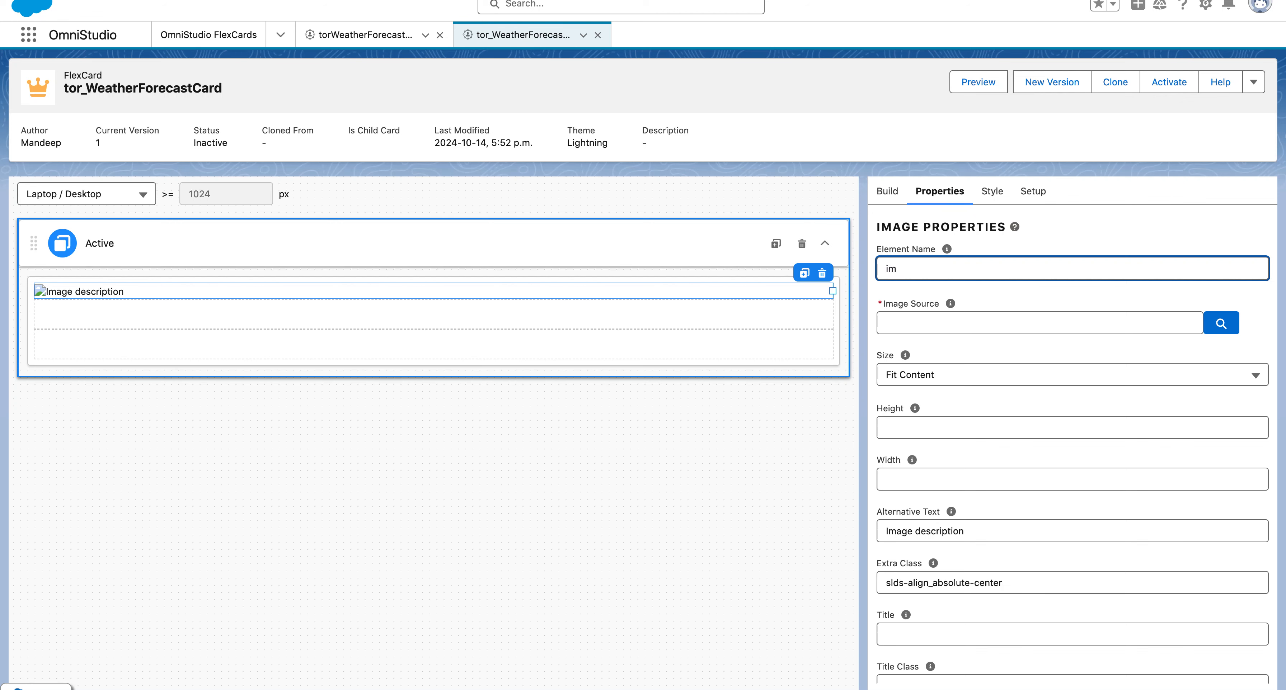
{"action": "type", "text": "g_Weather"}
Upload weather.png from the Desktop and save it as the image element's source
{"action": "left_click", "coordinate": [1221, 323]}
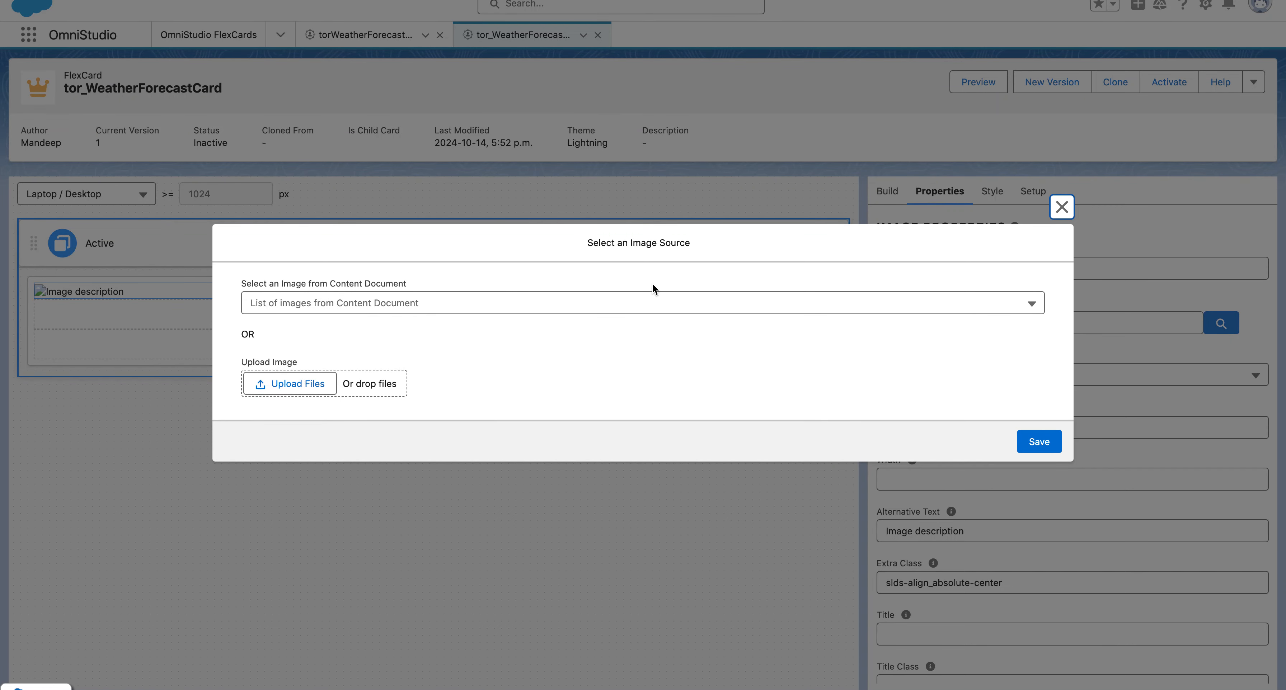
{"action": "left_click", "coordinate": [266, 386]}
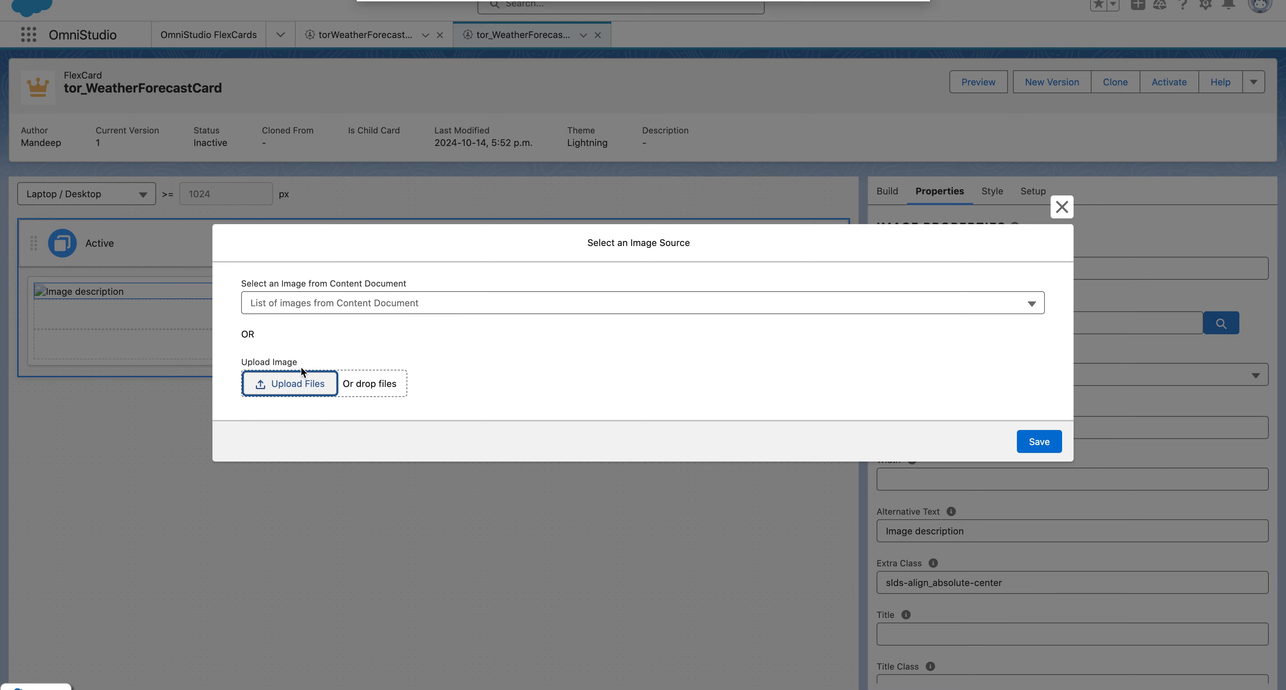
{"action": "left_click", "coordinate": [509, 39]}
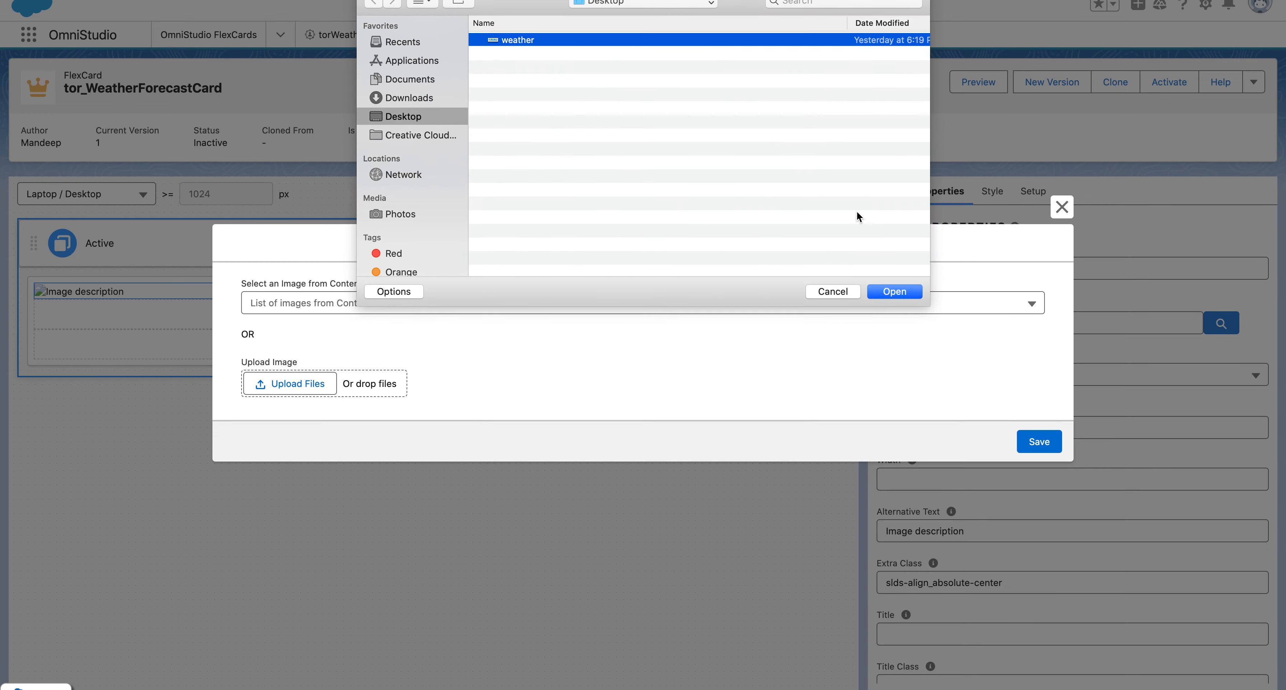
{"action": "left_click", "coordinate": [894, 292]}
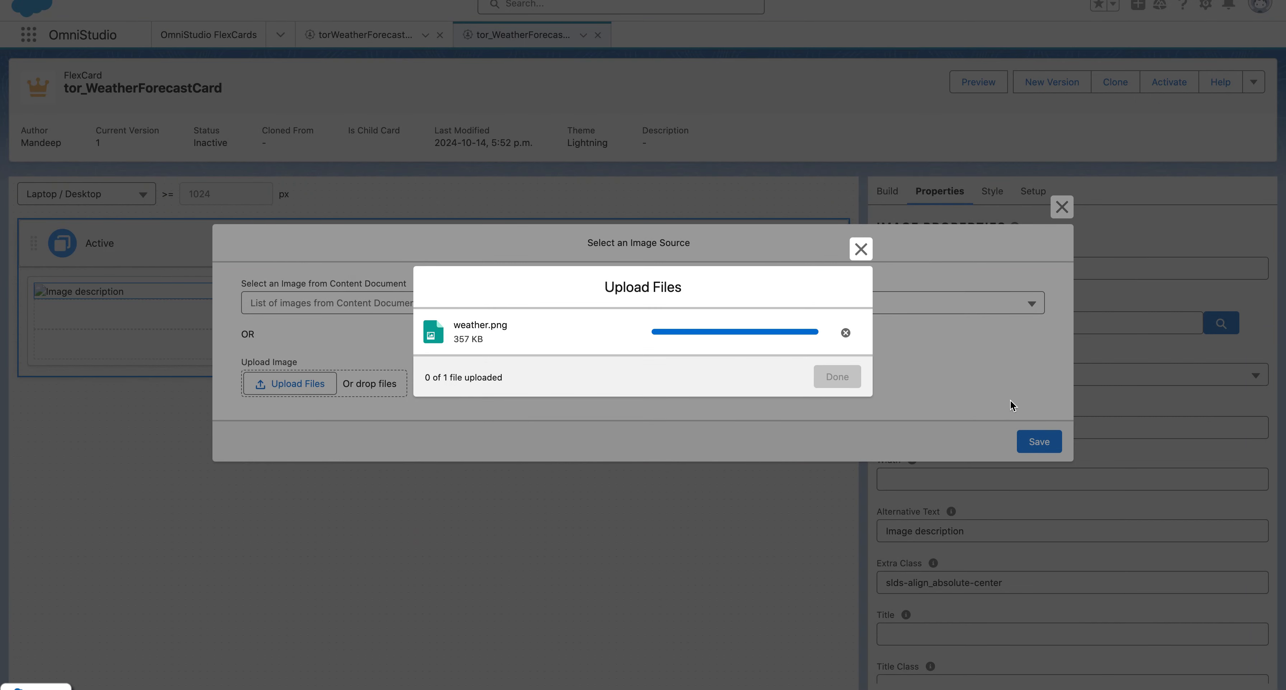
{"action": "left_click", "coordinate": [832, 375]}
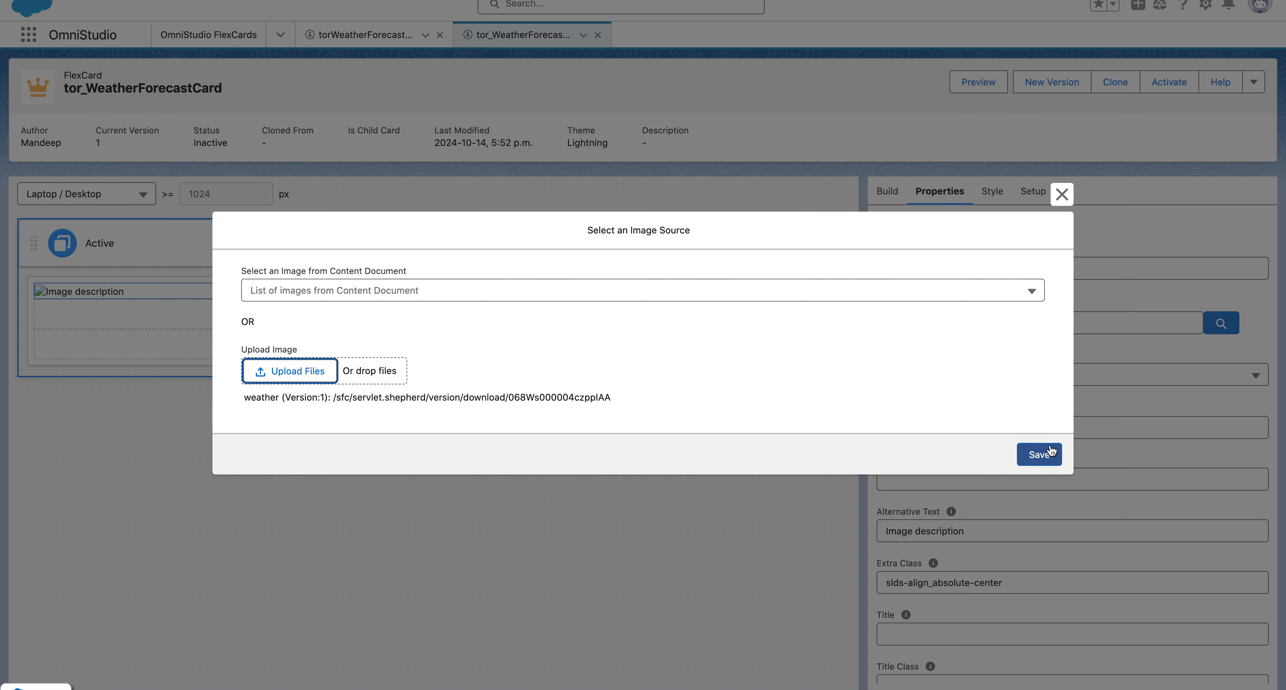
{"action": "left_click", "coordinate": [1049, 452]}
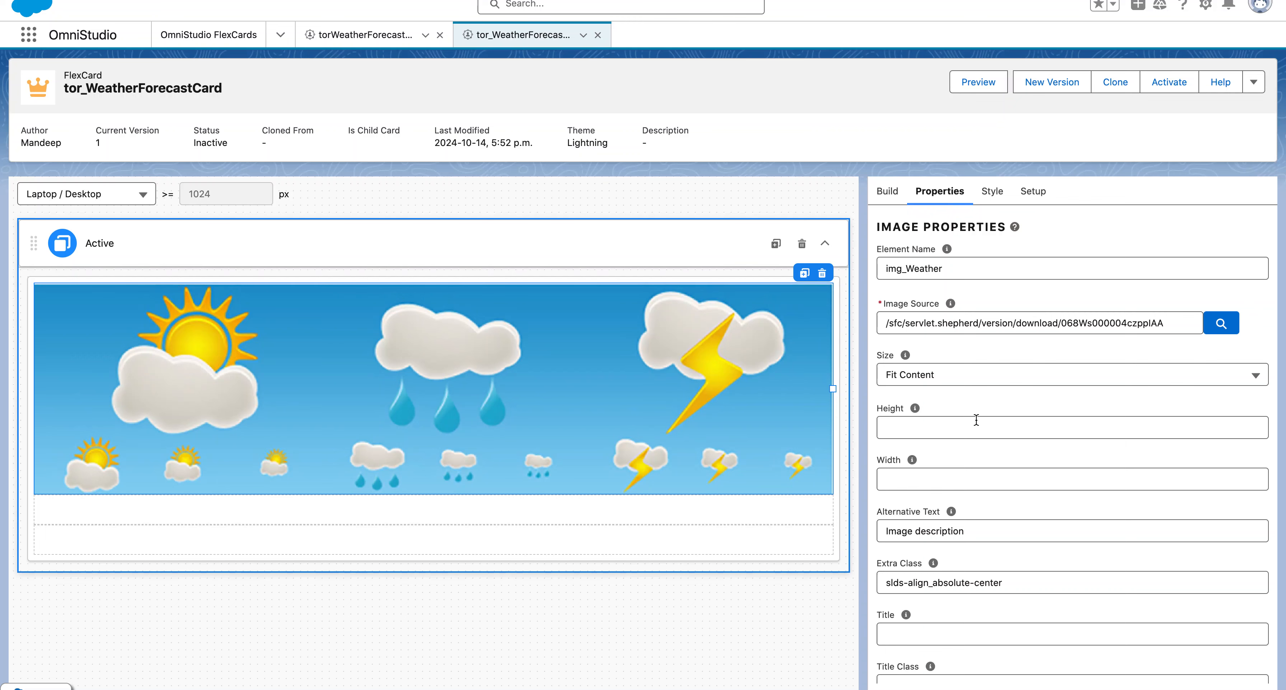
Set the image element's alternative text to weatherImage
{"action": "scroll", "coordinate": [932, 445], "scroll_direction": "down", "scroll_amount": 3}
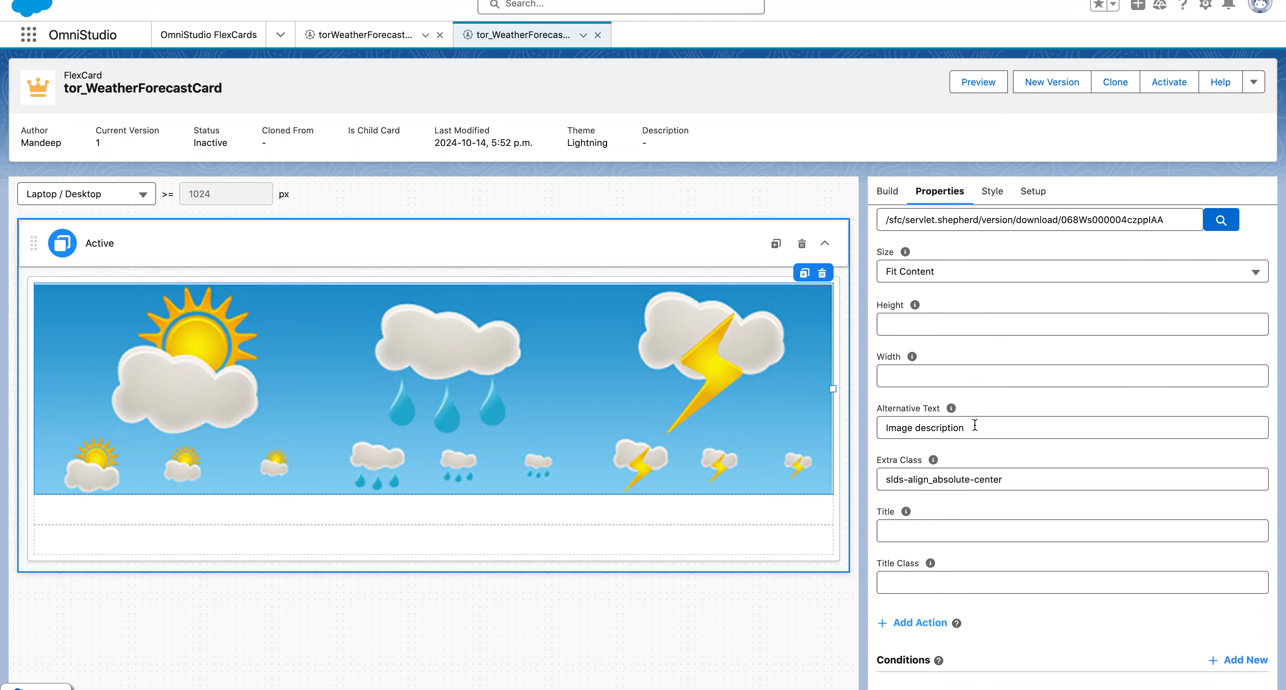
{"action": "left_click_drag", "start_coordinate": [967, 427], "coordinate": [790, 425]}
{"action": "key", "text": "BackSpace"}
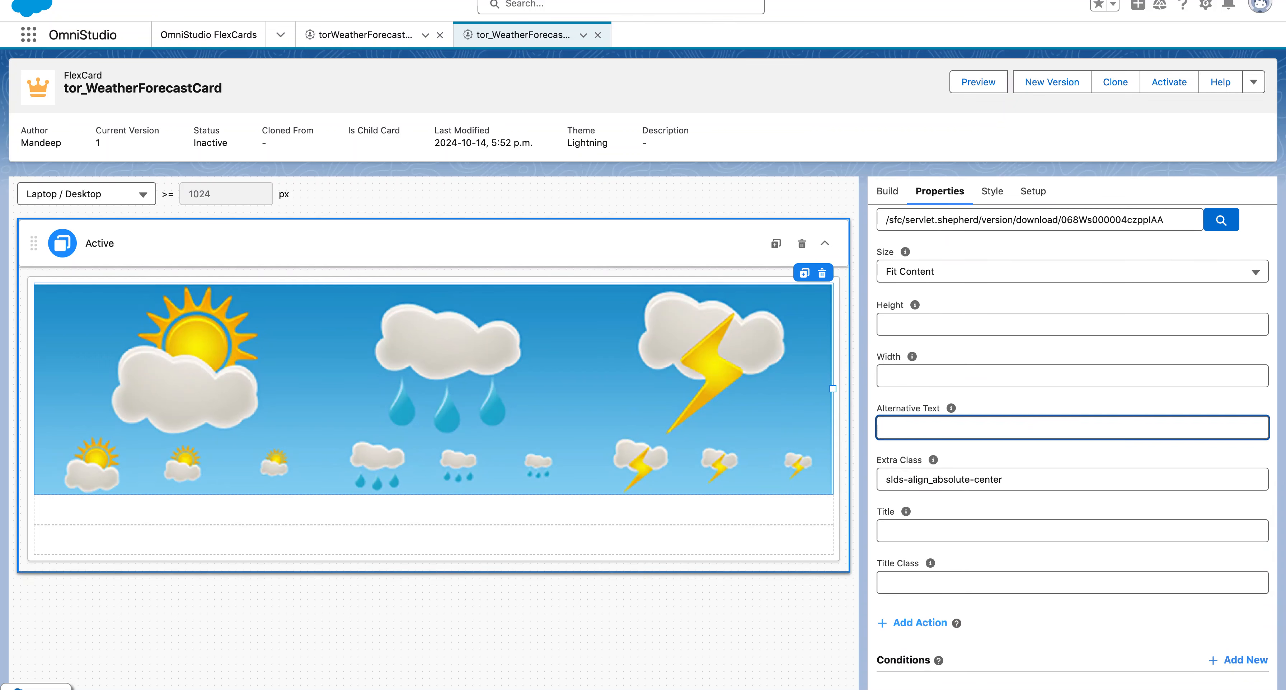
{"action": "type", "text": "weatherImage"}
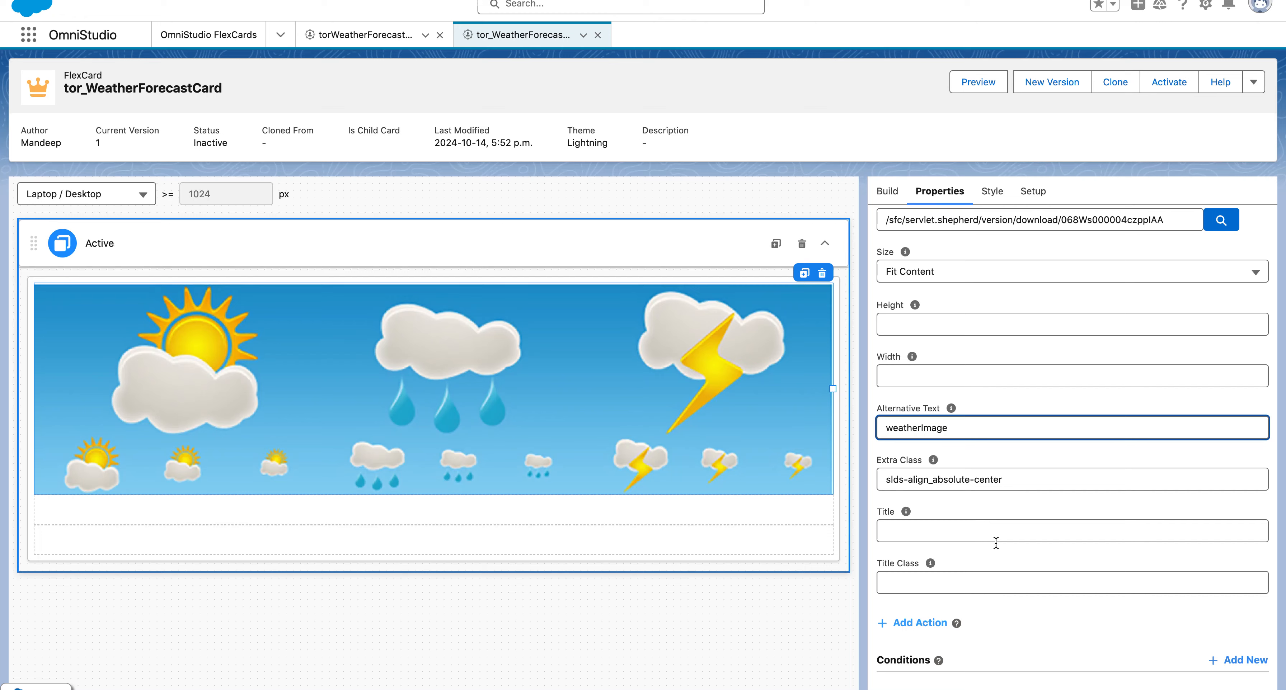
{"action": "scroll", "coordinate": [1006, 555], "scroll_direction": "down", "scroll_amount": 1}
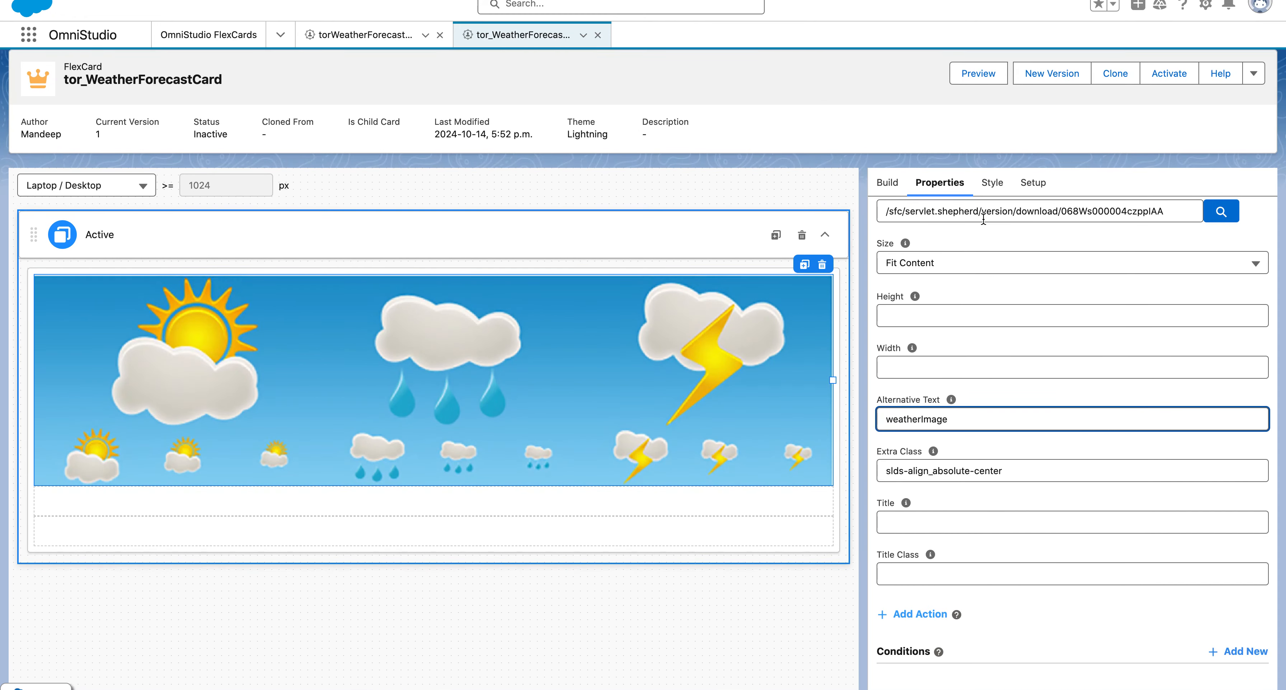
Review the image element's dimension, appearance and alignment style options, and check the Requirements and FlexCard Layout slides
{"action": "left_click", "coordinate": [991, 183]}
{"action": "left_click", "coordinate": [959, 406]}
{"action": "scroll", "coordinate": [964, 530], "scroll_direction": "down", "scroll_amount": 3}
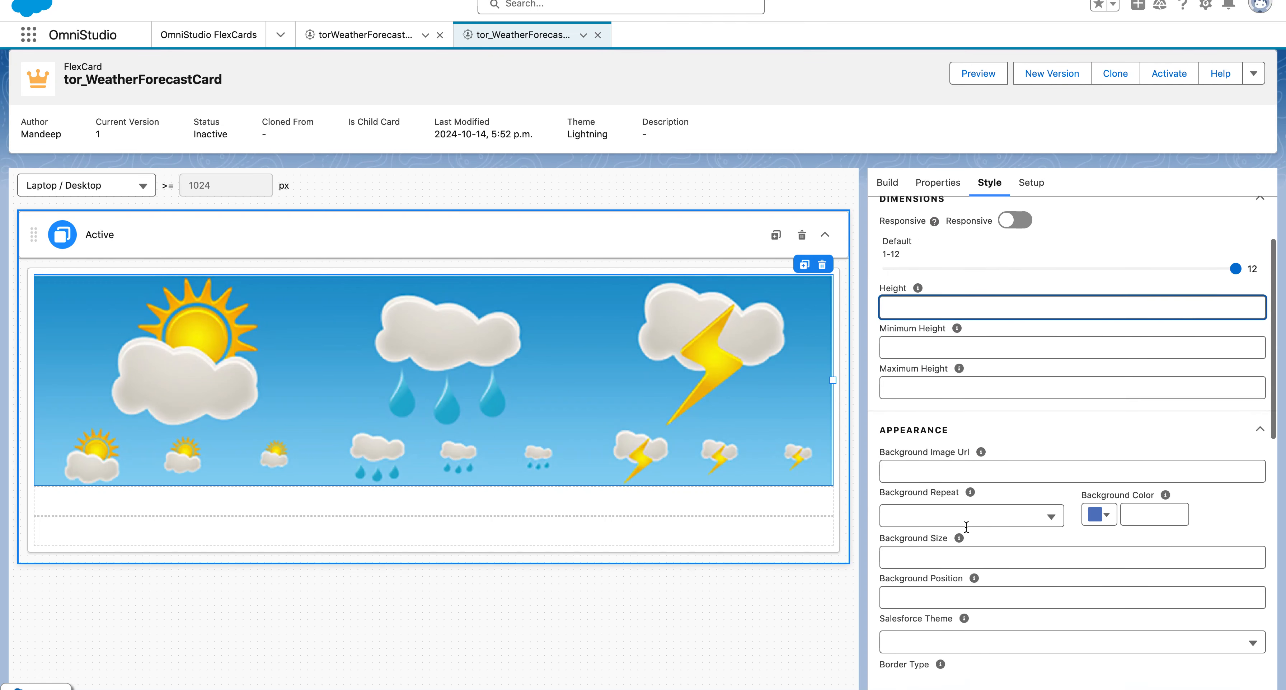
{"action": "scroll", "coordinate": [1048, 530], "scroll_direction": "down", "scroll_amount": 5}
{"action": "scroll", "coordinate": [1048, 529], "scroll_direction": "down", "scroll_amount": 2}
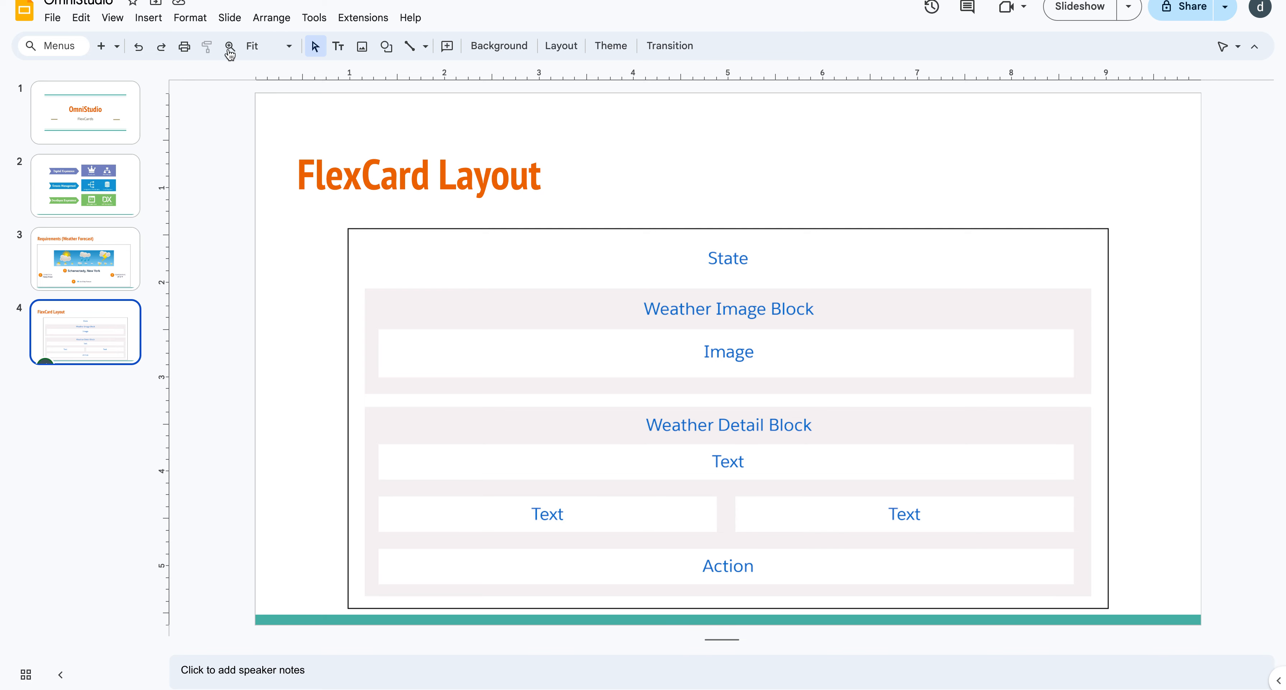
{"action": "left_click", "coordinate": [85, 260]}
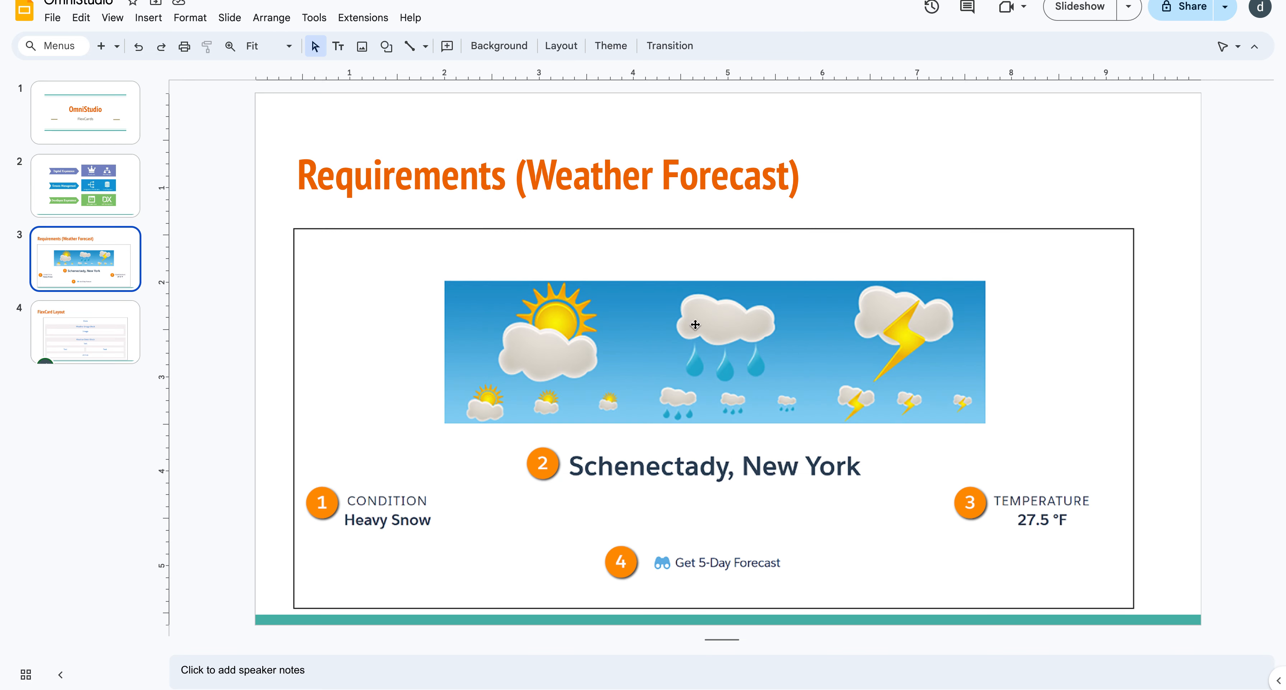
{"action": "left_click", "coordinate": [48, 348]}
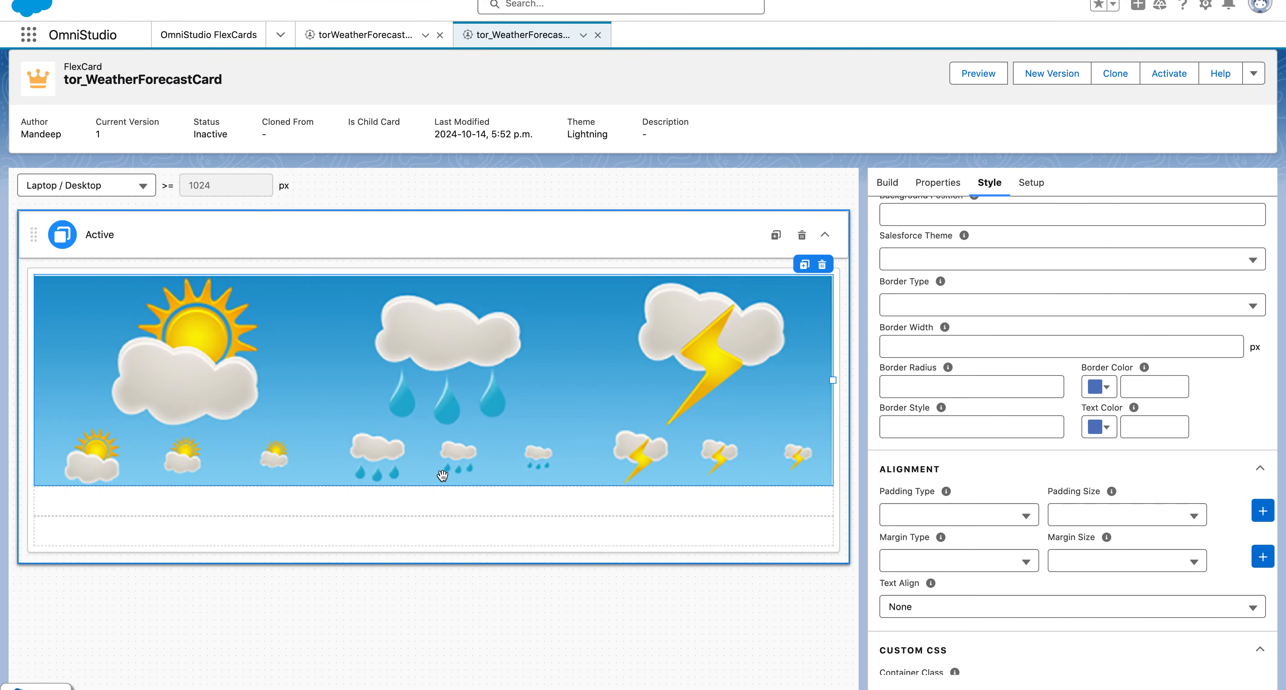
Search the build elements for "te" and place a display Text element in the weather detail block
{"action": "left_click", "coordinate": [455, 535]}
{"action": "left_click", "coordinate": [894, 186]}
{"action": "left_click", "coordinate": [1073, 220]}
{"action": "type", "text": "te"}
{"action": "left_click_drag", "start_coordinate": [925, 390], "coordinate": [404, 535]}
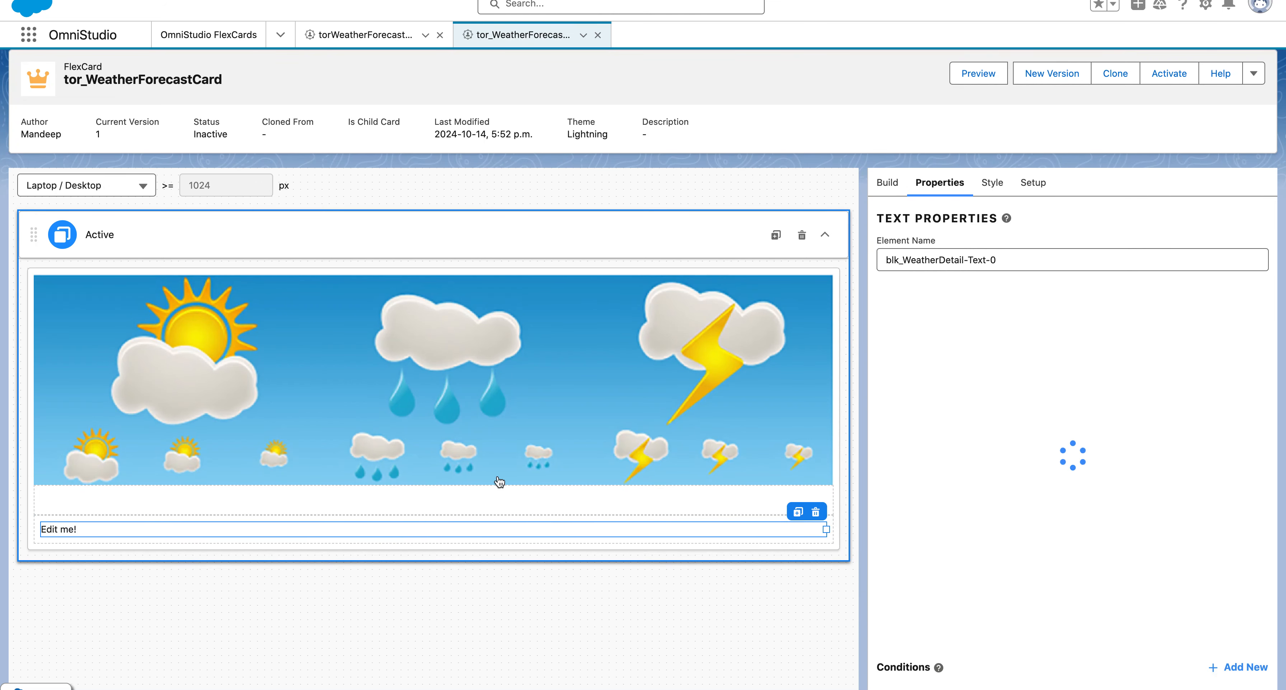
Rename the new text element to blk_WeatherDetail_txtCityName
{"action": "left_click_drag", "start_coordinate": [1007, 263], "coordinate": [971, 258]}
{"action": "key", "text": "BackSpace"}
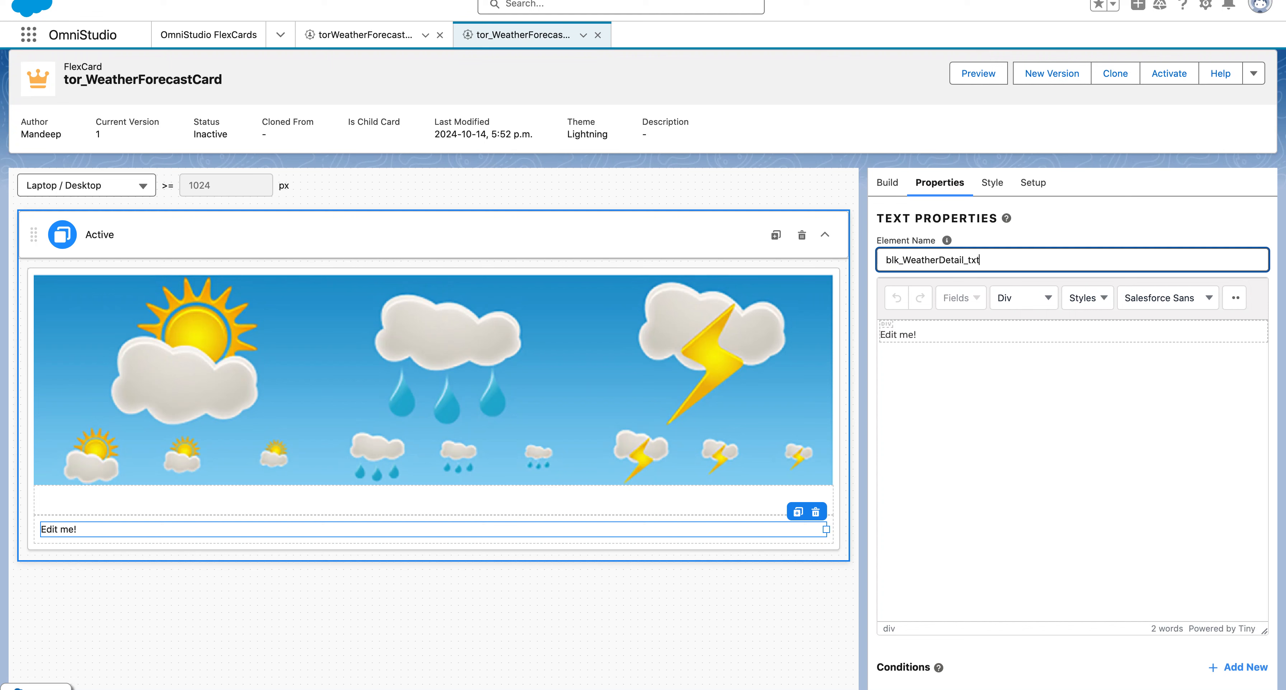
{"action": "type", "text": "txtCityName"}
Replace the city name element's placeholder text with "Toronto, Ontario", consulting the requirements slide
{"action": "left_click", "coordinate": [928, 340]}
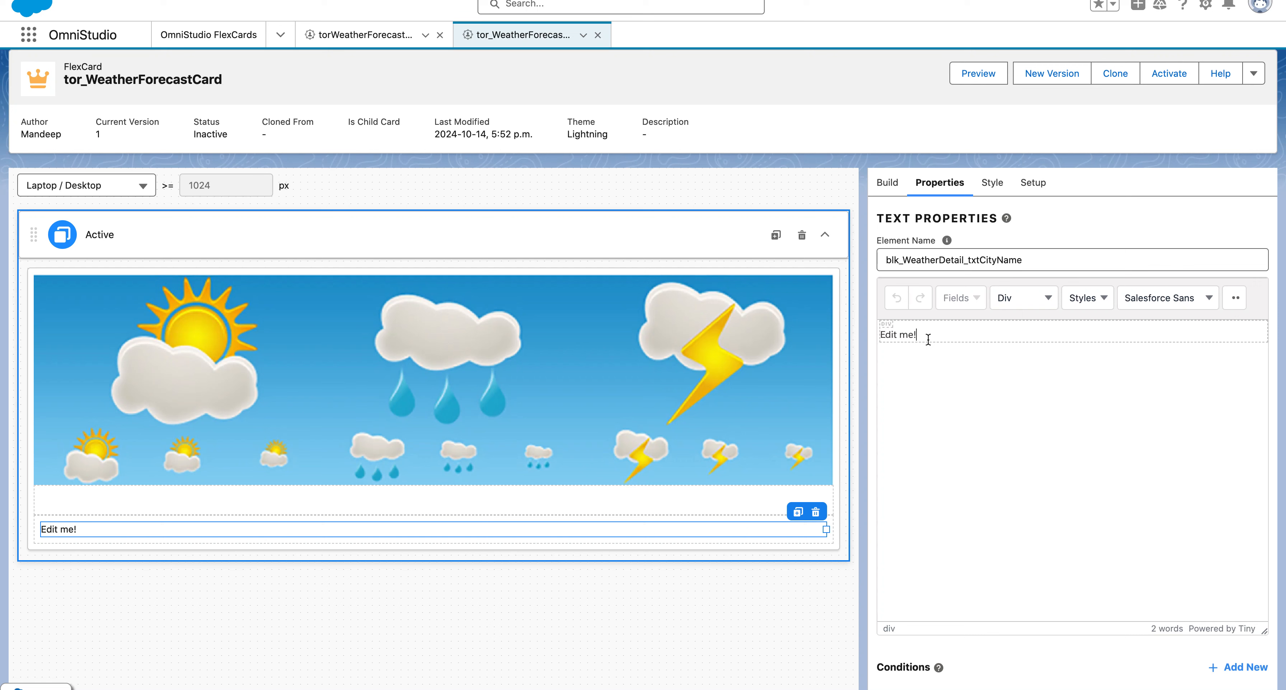
{"action": "left_click_drag", "start_coordinate": [928, 334], "coordinate": [879, 334]}
{"action": "key", "text": "BackSpace"}
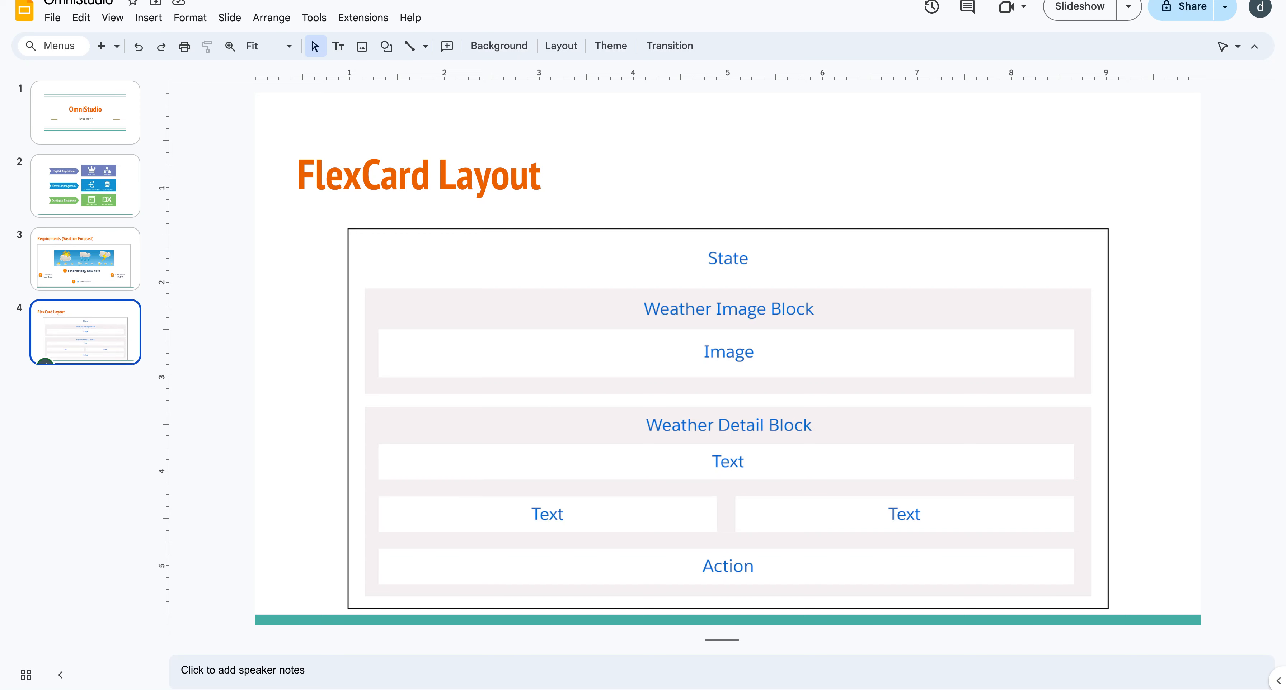
{"action": "left_click", "coordinate": [101, 240]}
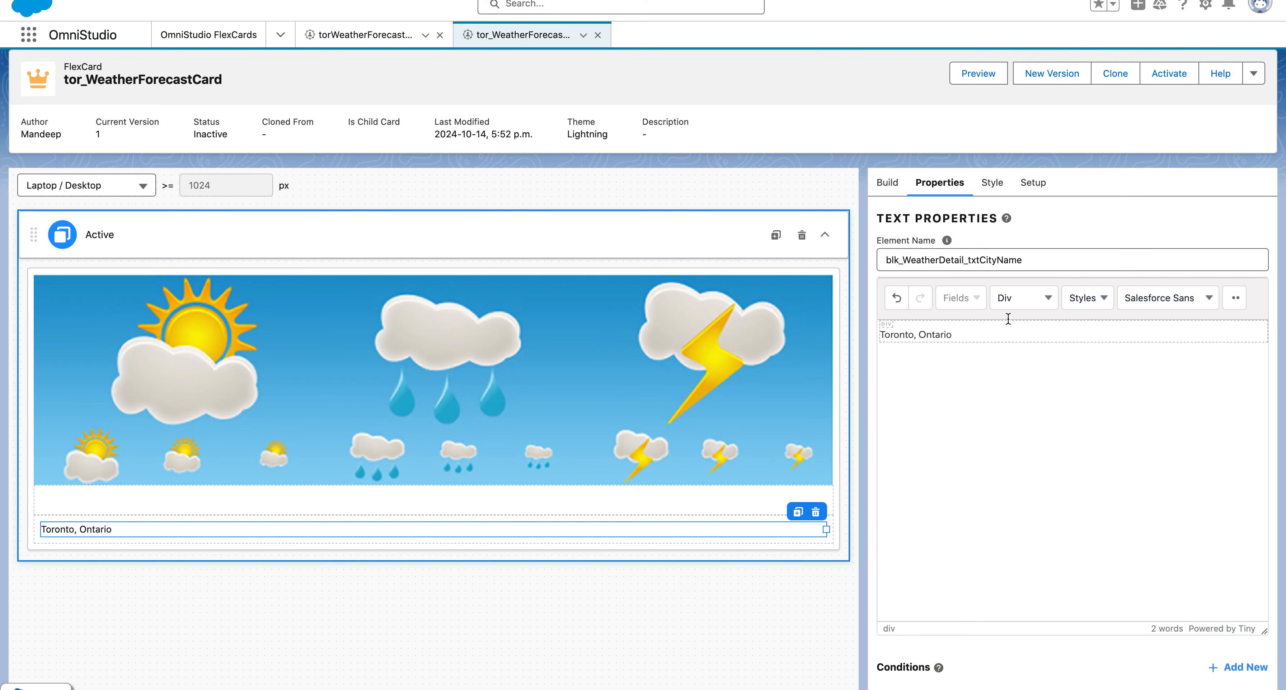
Format the Toronto, Ontario text as Heading 1 with the Uppercase body style
{"action": "left_click", "coordinate": [1030, 300]}
{"action": "mouse_move", "coordinate": [1020, 327]}
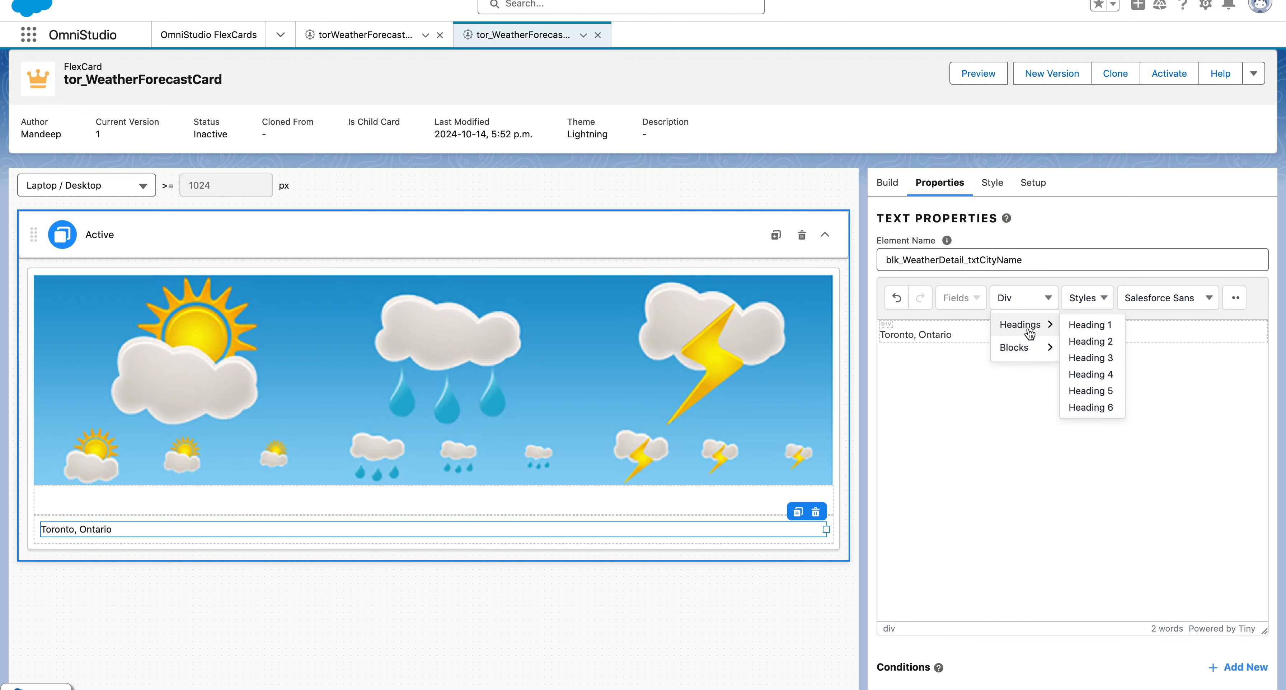
{"action": "left_click", "coordinate": [1093, 325]}
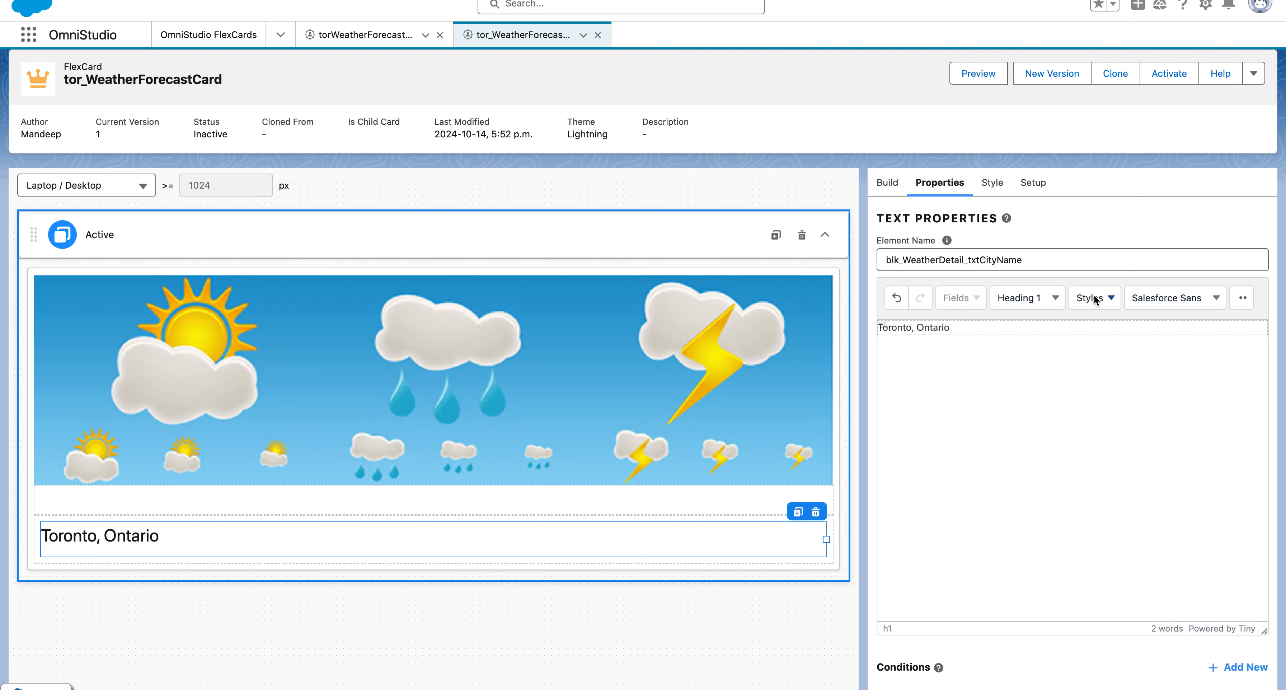
{"action": "left_click", "coordinate": [1096, 300]}
{"action": "mouse_move", "coordinate": [1090, 348]}
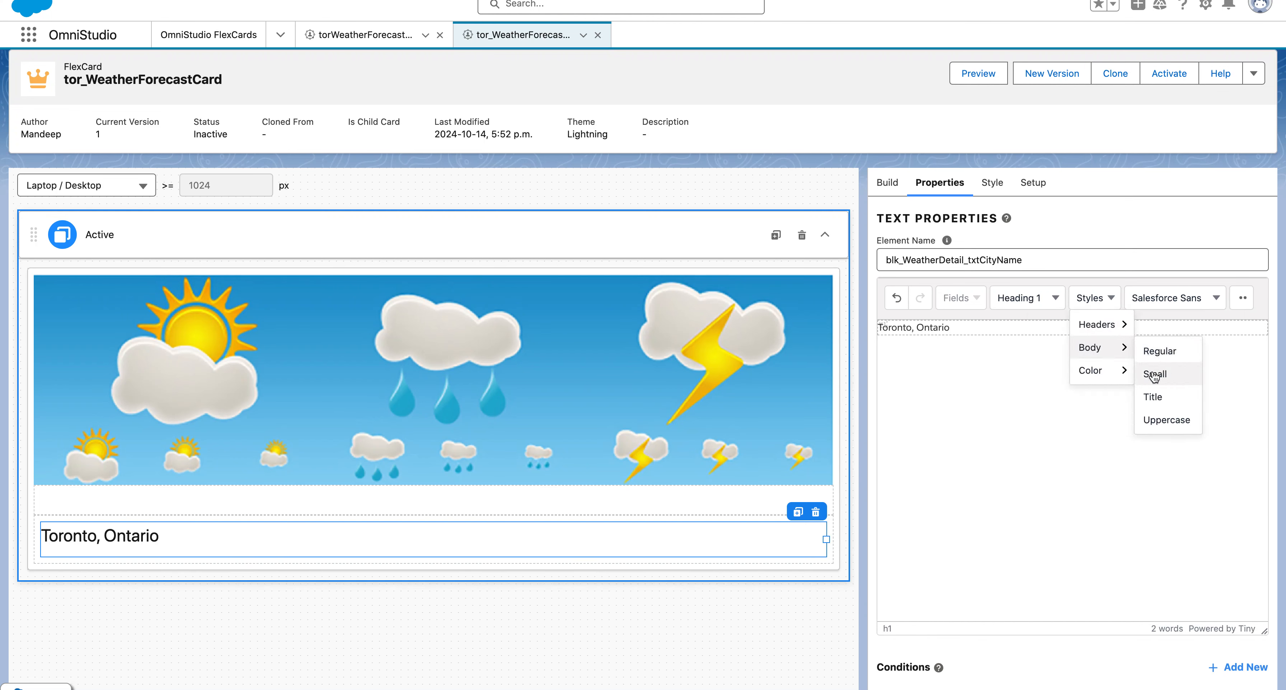
{"action": "left_click", "coordinate": [1155, 422]}
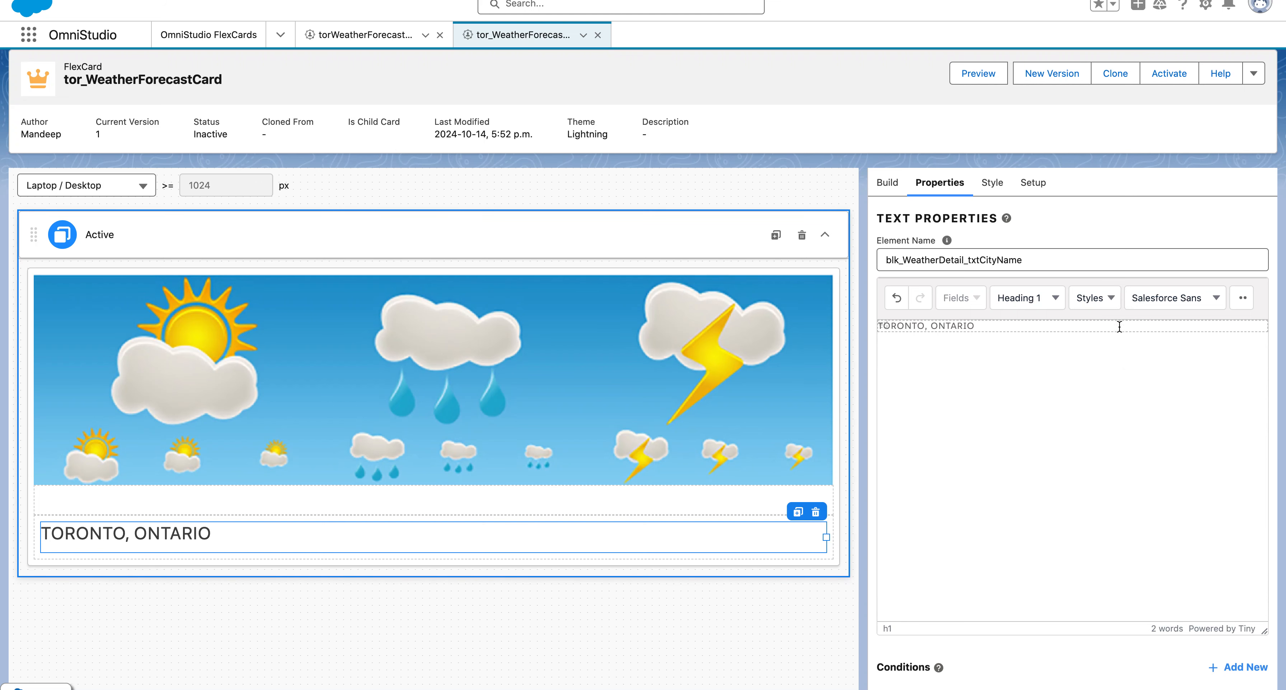
{"action": "left_click", "coordinate": [1105, 301]}
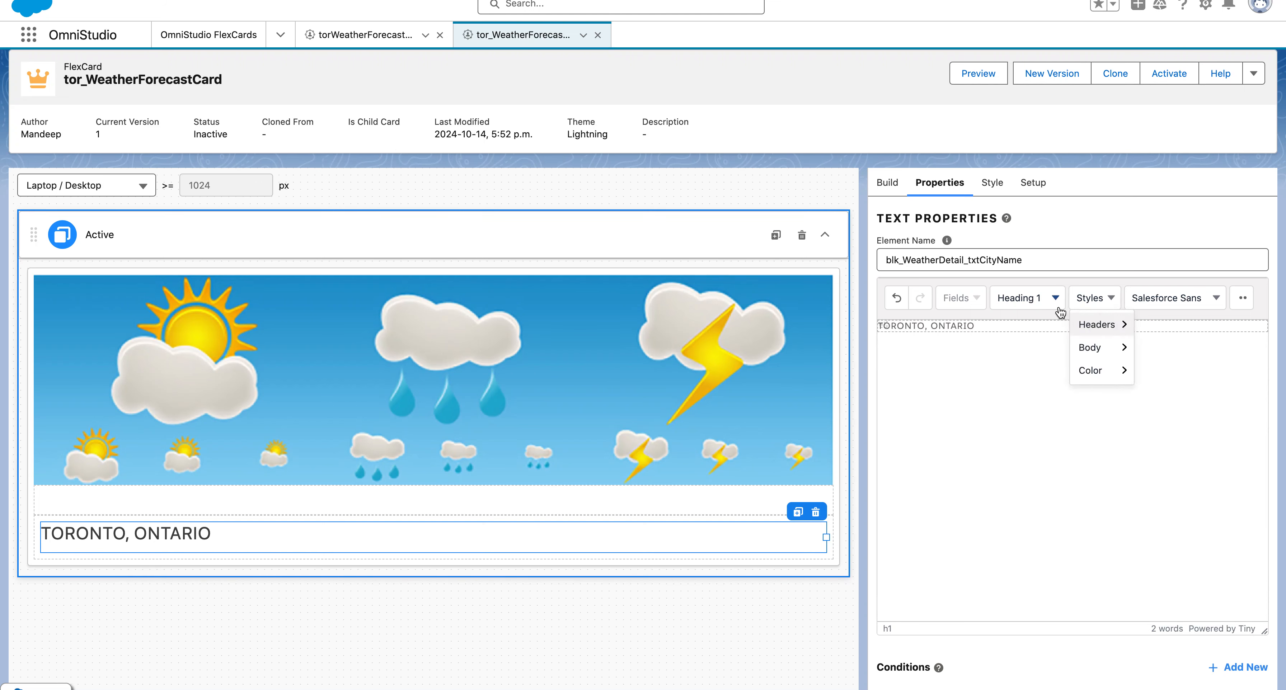
{"action": "left_click", "coordinate": [1034, 300]}
{"action": "left_click", "coordinate": [1034, 299]}
Set the city name element's text alignment to Center
{"action": "left_click", "coordinate": [990, 183]}
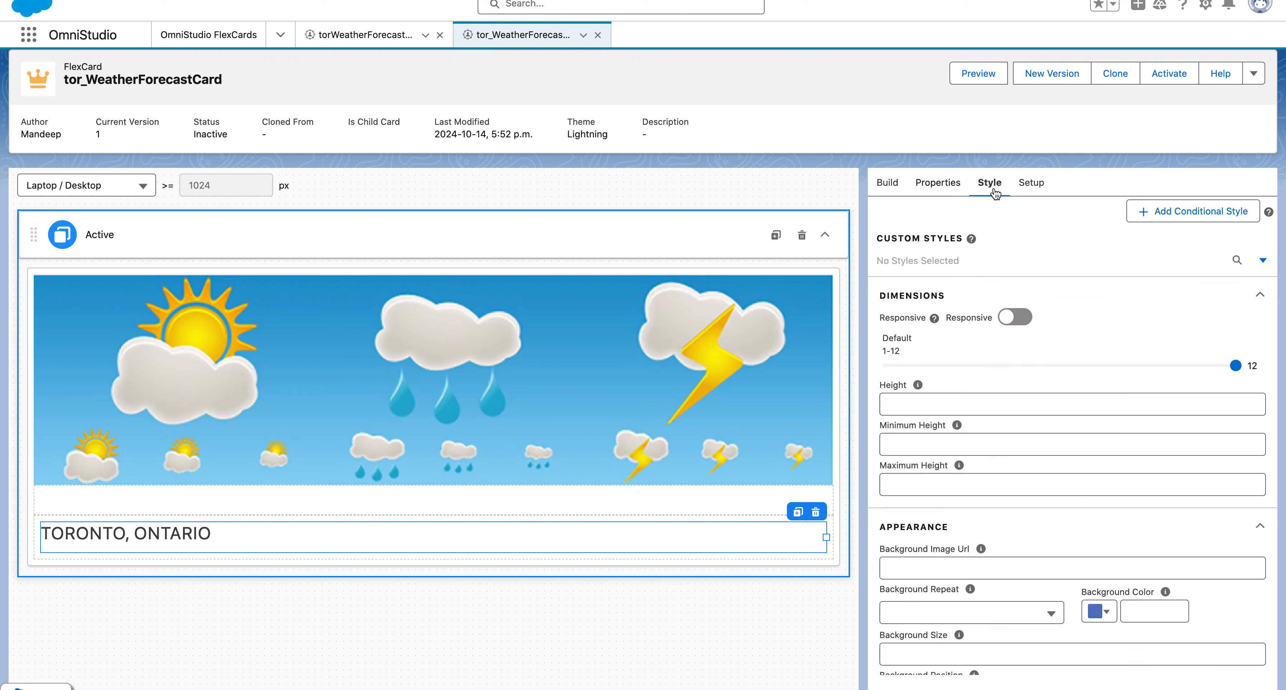
{"action": "scroll", "coordinate": [977, 399], "scroll_direction": "down", "scroll_amount": 10}
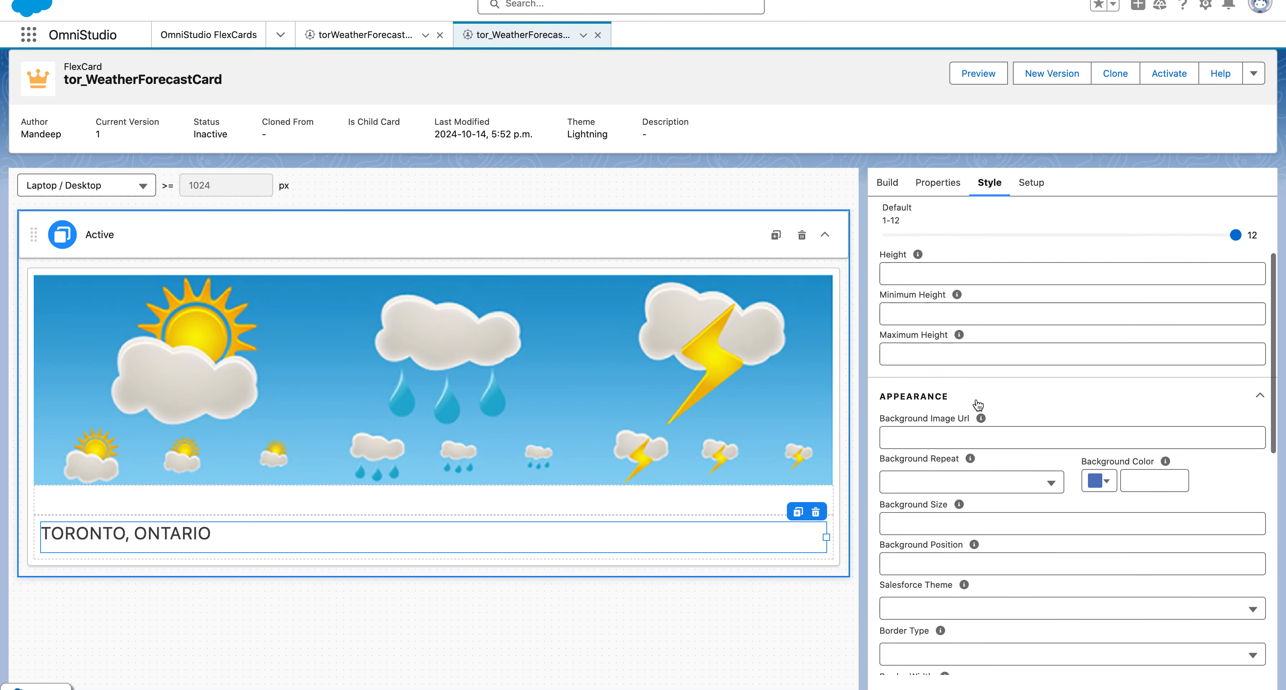
{"action": "scroll", "coordinate": [977, 399], "scroll_direction": "down", "scroll_amount": 3}
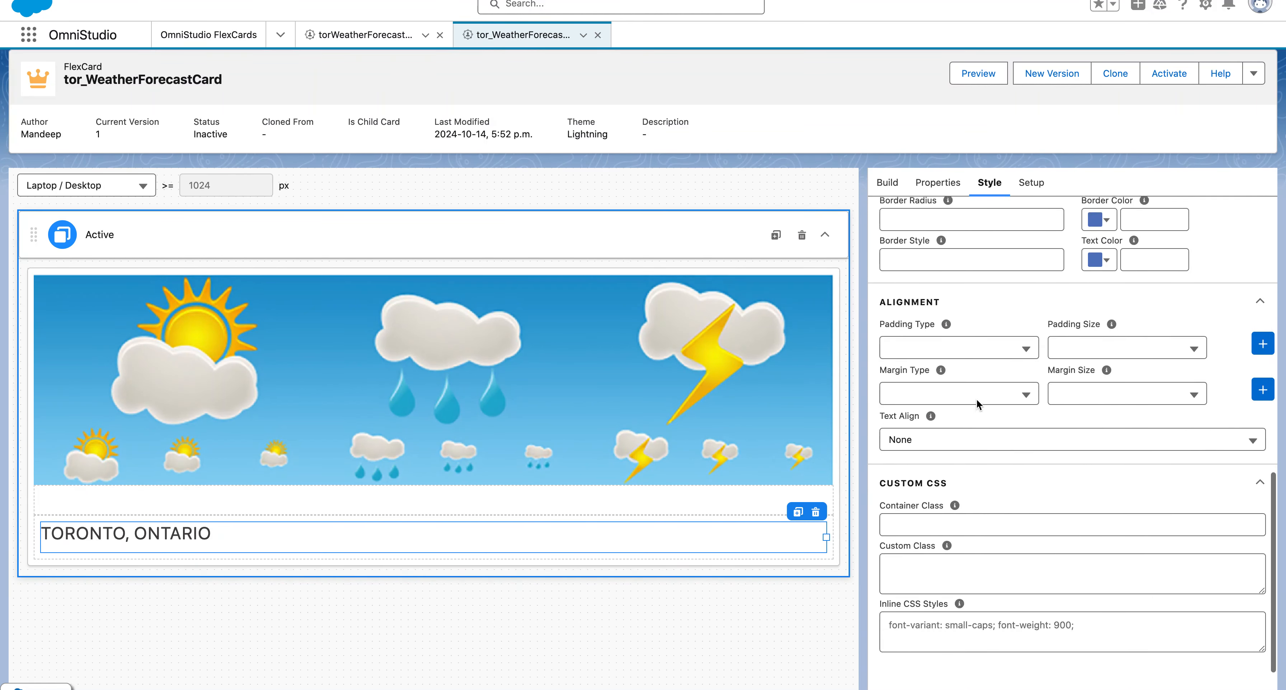
{"action": "scroll", "coordinate": [977, 399], "scroll_direction": "up", "scroll_amount": 3}
{"action": "scroll", "coordinate": [976, 399], "scroll_direction": "up", "scroll_amount": 1}
{"action": "scroll", "coordinate": [977, 399], "scroll_direction": "down", "scroll_amount": 3}
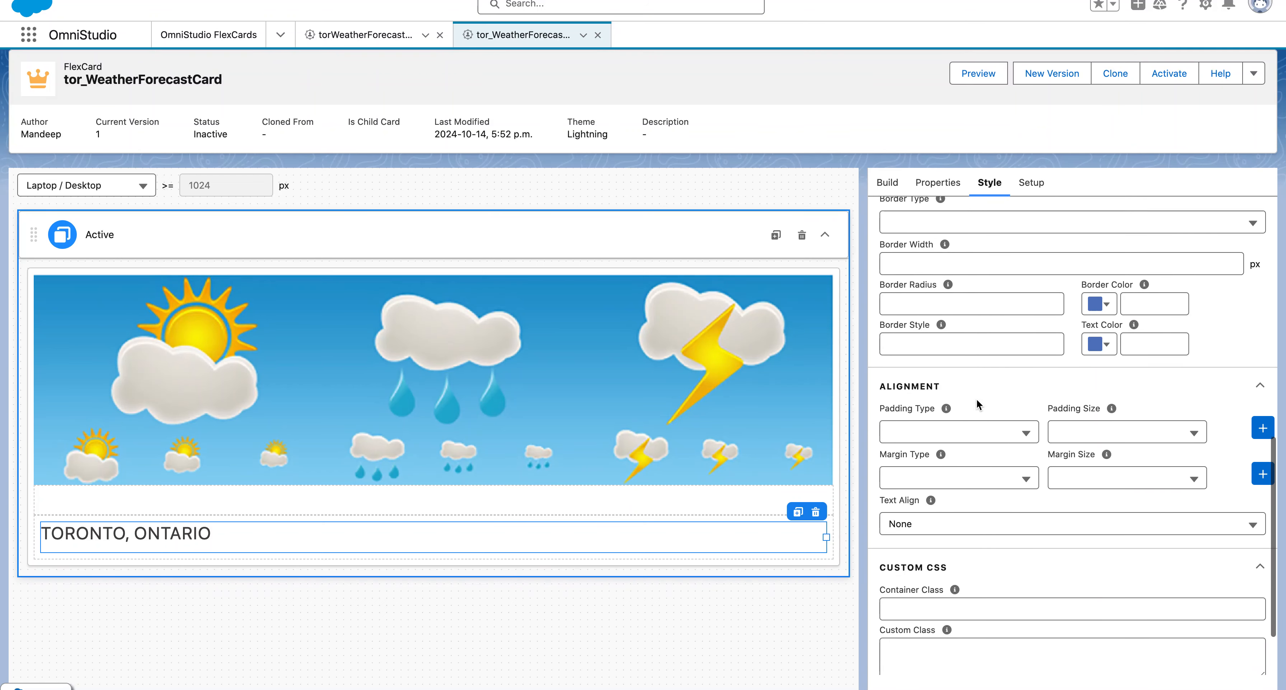
{"action": "left_click", "coordinate": [958, 498]}
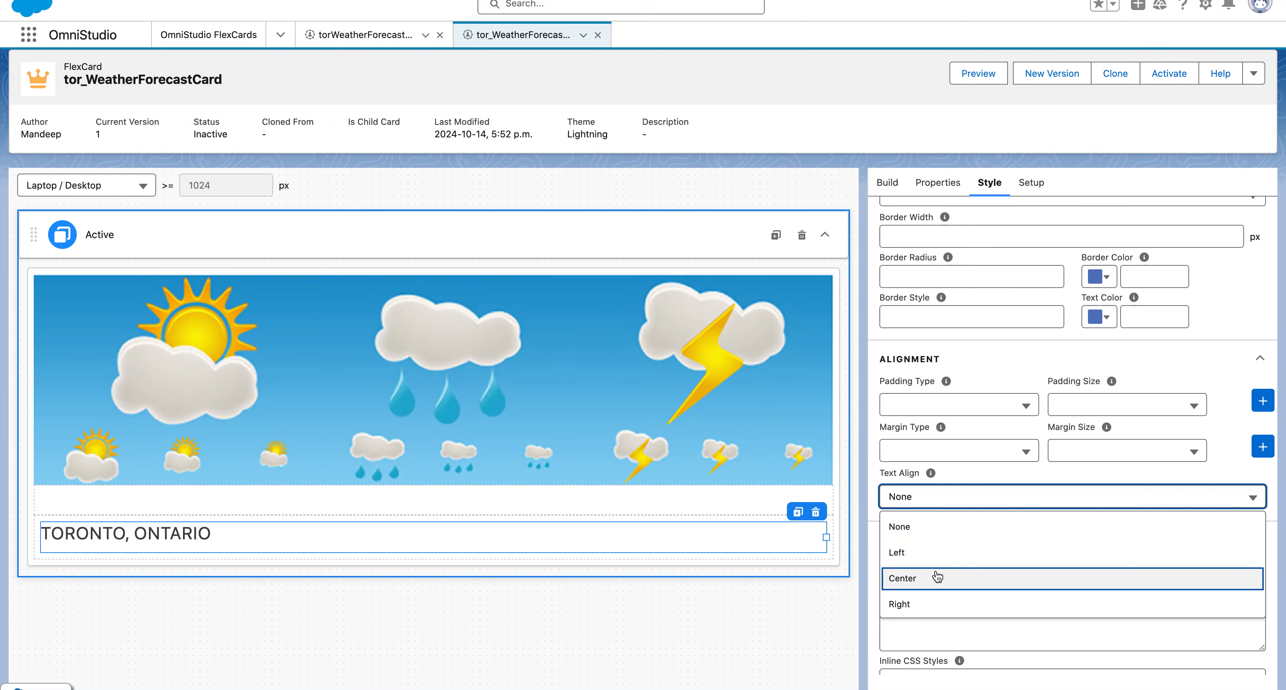
{"action": "left_click", "coordinate": [901, 578]}
{"action": "left_click", "coordinate": [547, 563]}
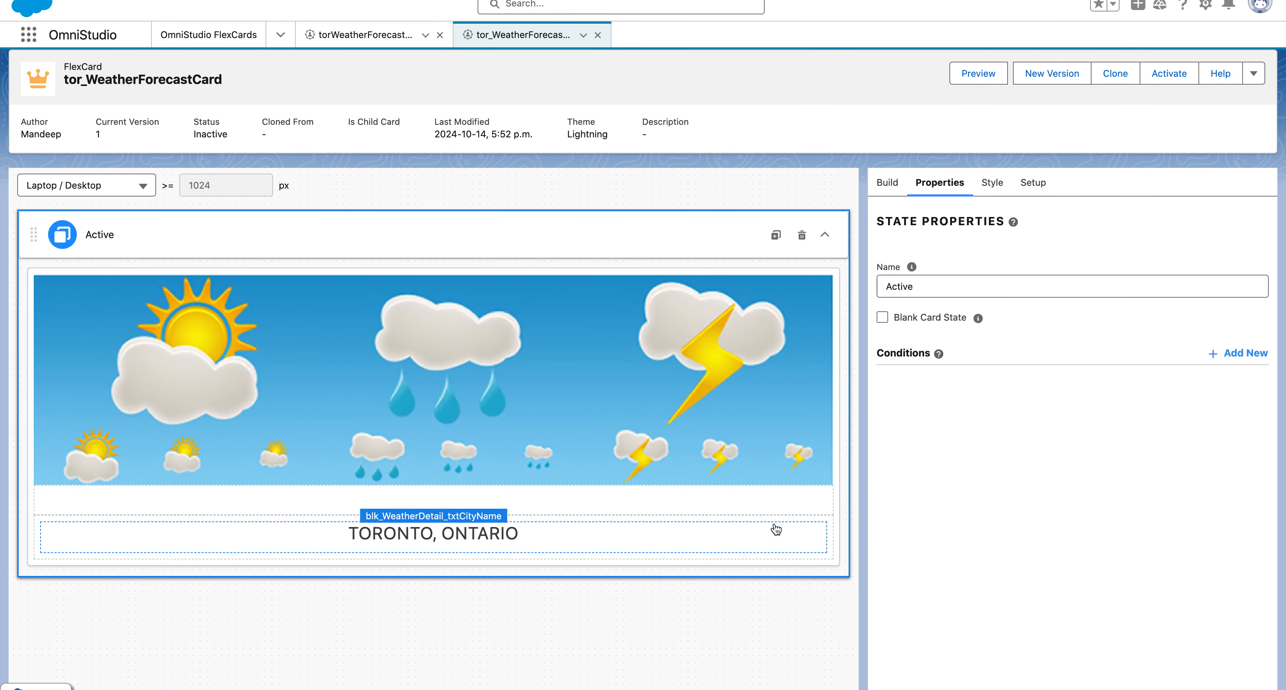
Place another display Text element beneath the city name and set its width to 6 of 12 columns
{"action": "left_click", "coordinate": [893, 188]}
{"action": "left_click_drag", "start_coordinate": [957, 397], "coordinate": [418, 563]}
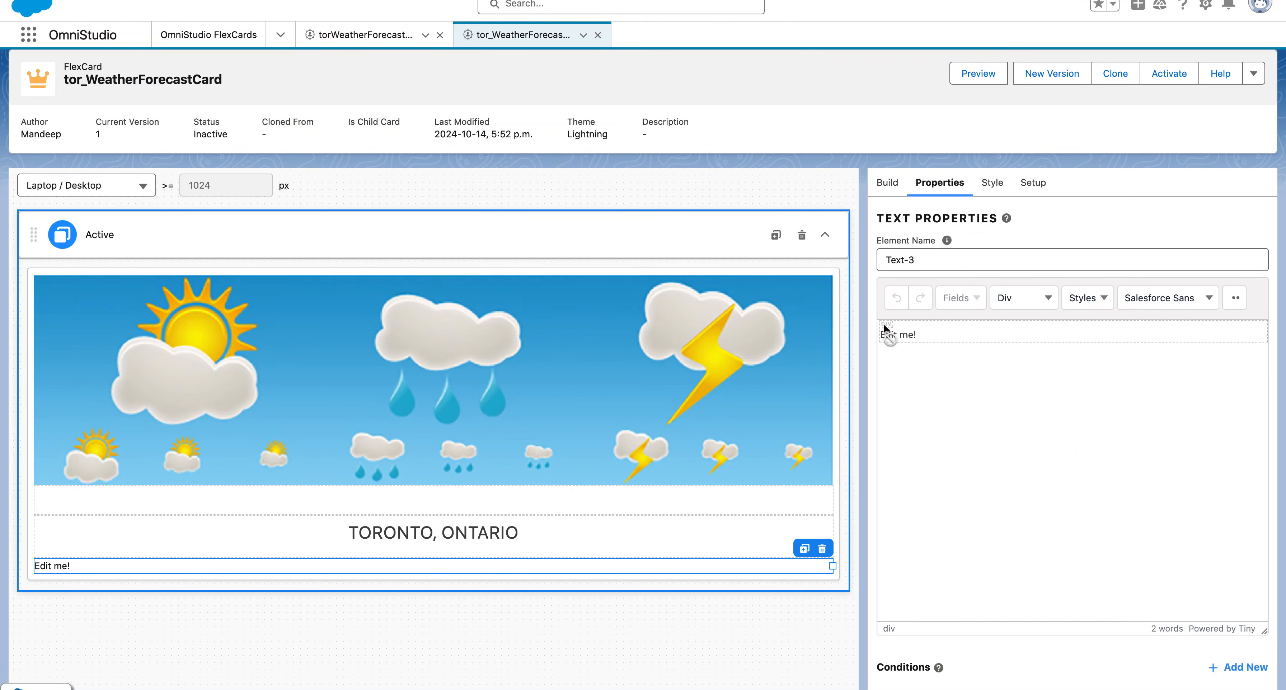
{"action": "left_click_drag", "start_coordinate": [834, 568], "coordinate": [397, 569]}
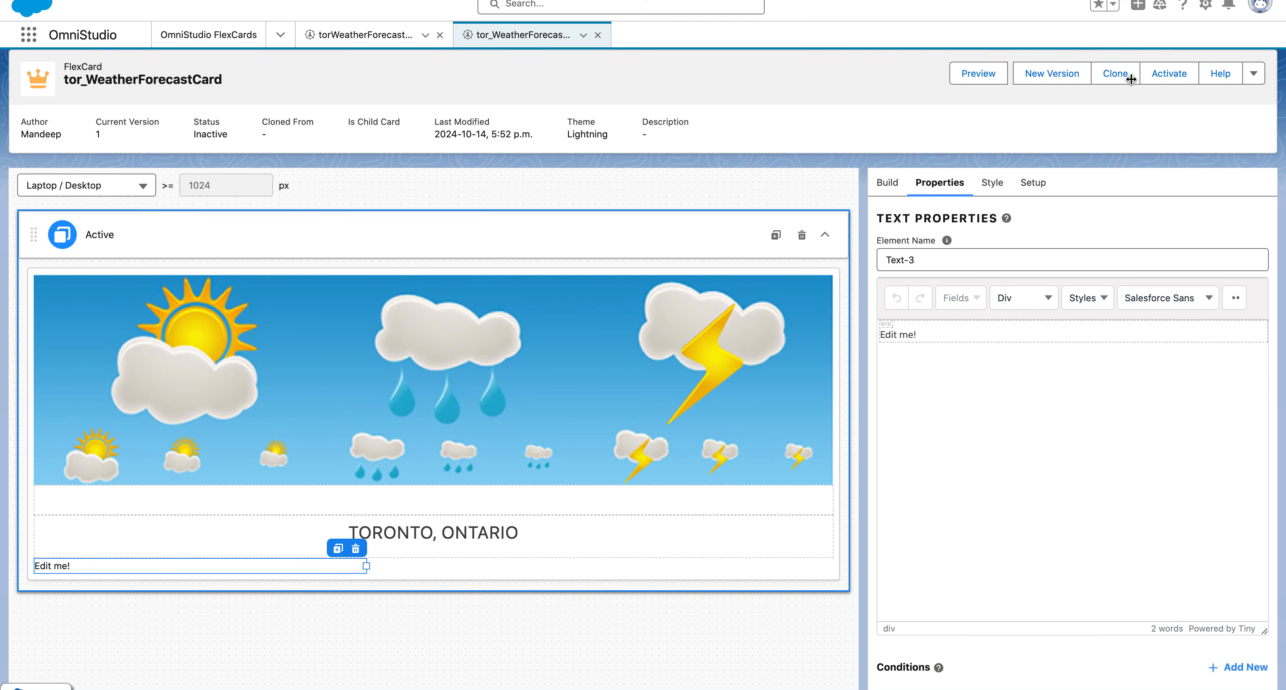
{"action": "left_click", "coordinate": [888, 183]}
{"action": "left_click", "coordinate": [939, 182]}
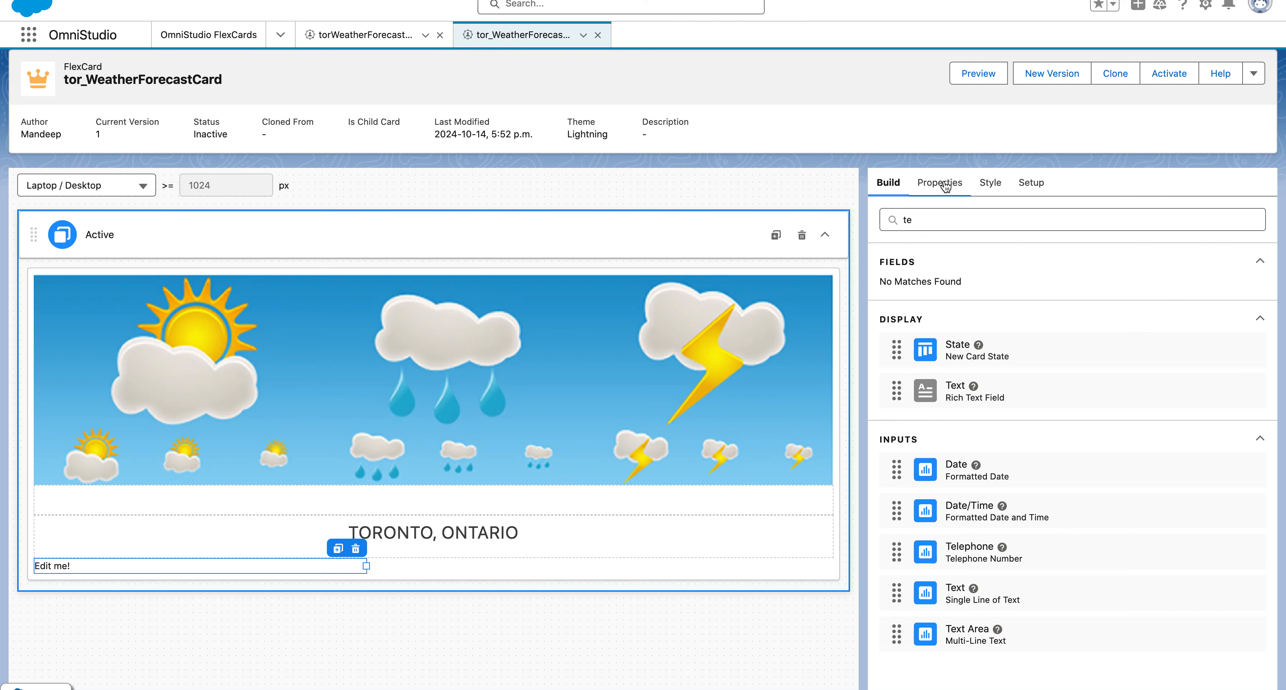
{"action": "left_click", "coordinate": [987, 194]}
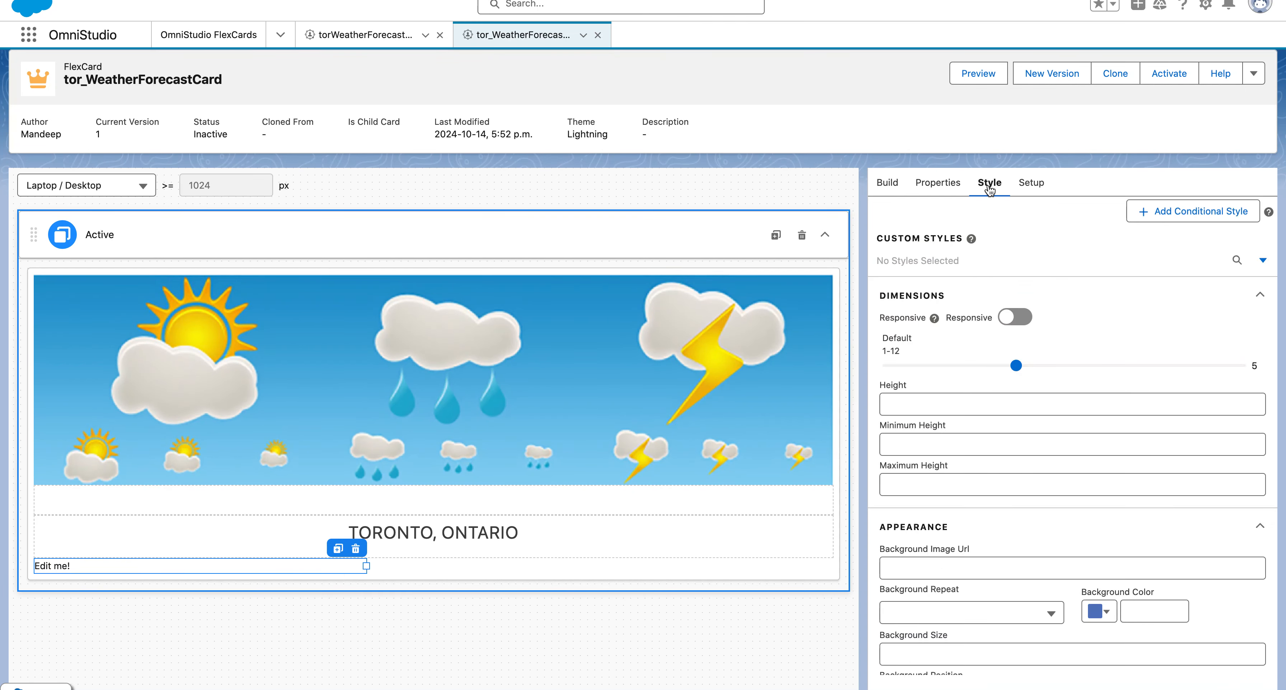
{"action": "left_click_drag", "start_coordinate": [1021, 369], "coordinate": [1040, 371]}
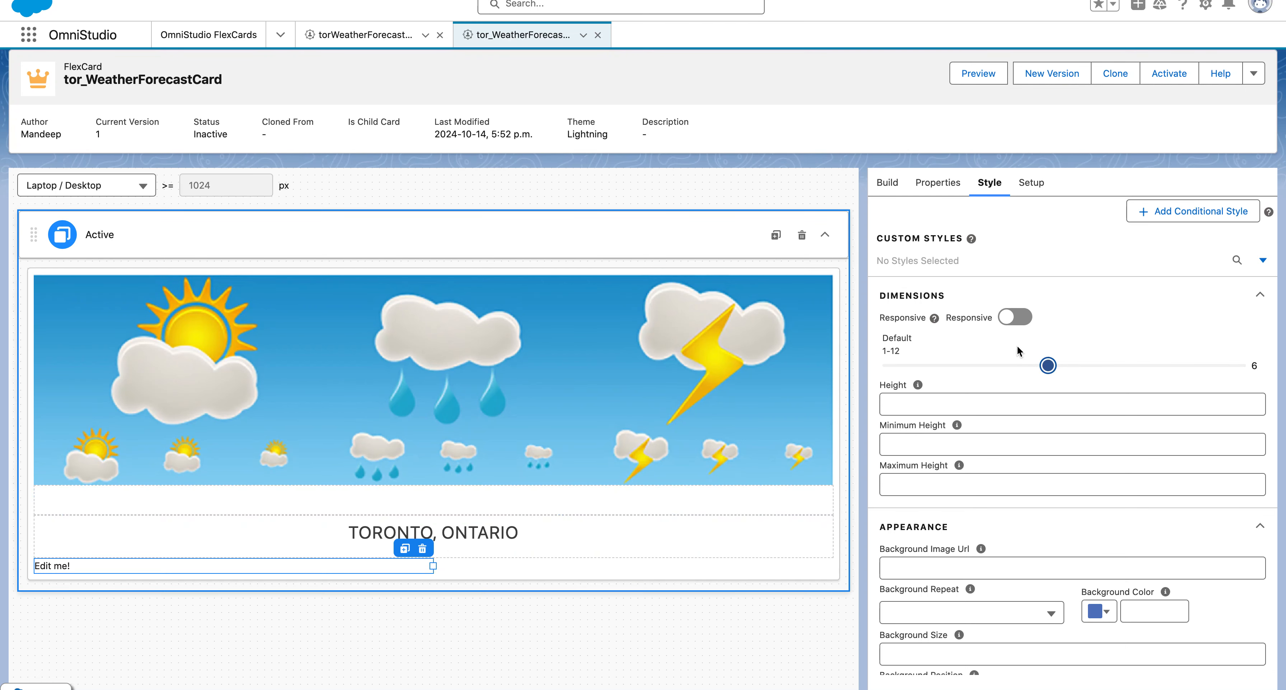
Replace the half-width text element's placeholder text with "Heavy Snow"
{"action": "left_click", "coordinate": [941, 183]}
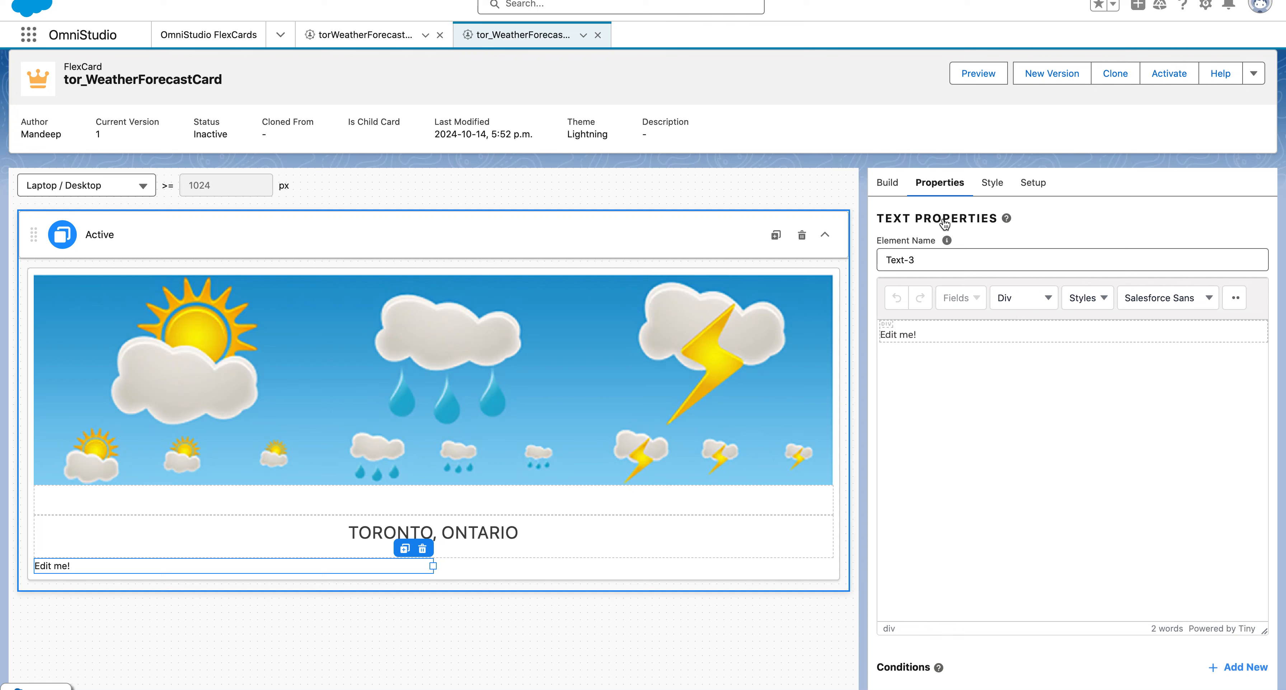
{"action": "left_click_drag", "start_coordinate": [931, 333], "coordinate": [826, 322]}
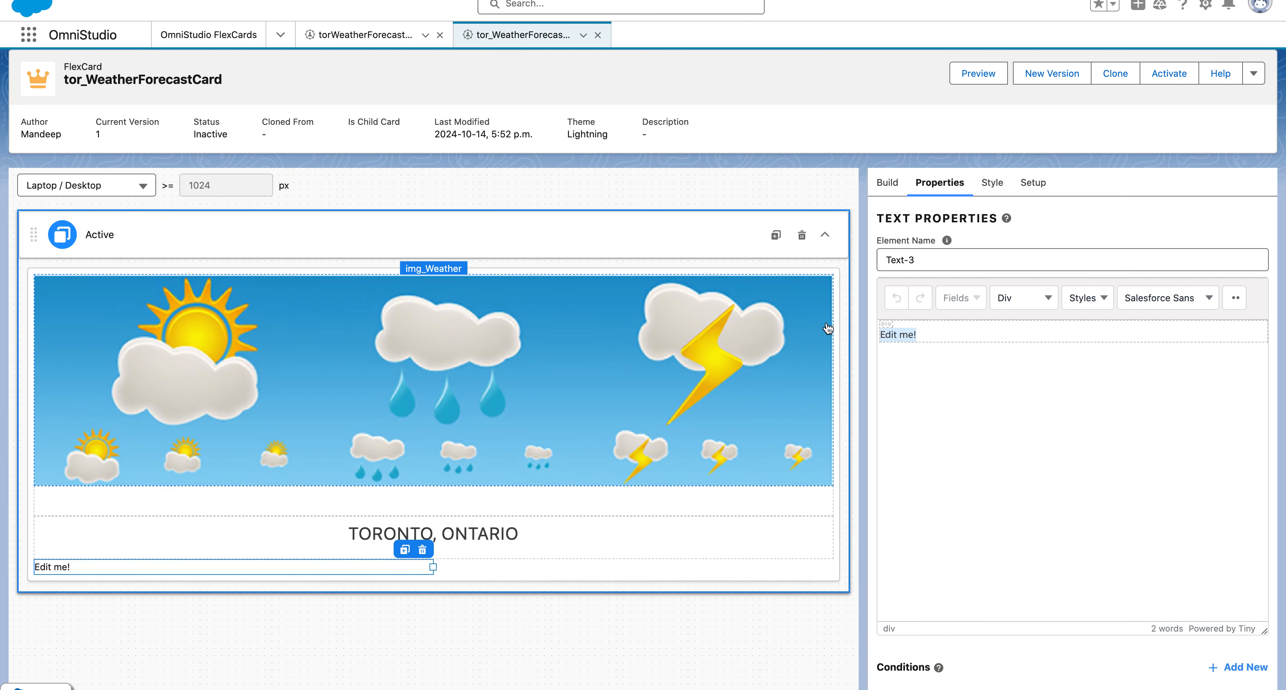
{"action": "key", "text": "BackSpace"}
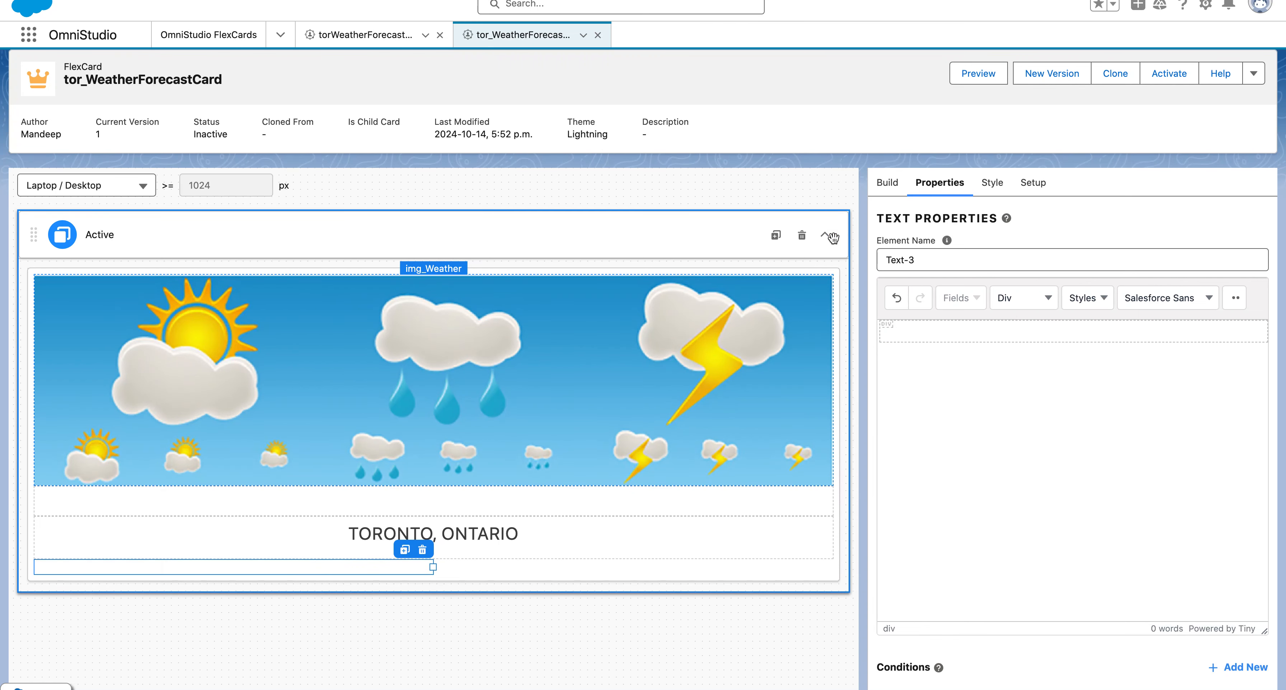
{"action": "key", "text": "BackSpace"}
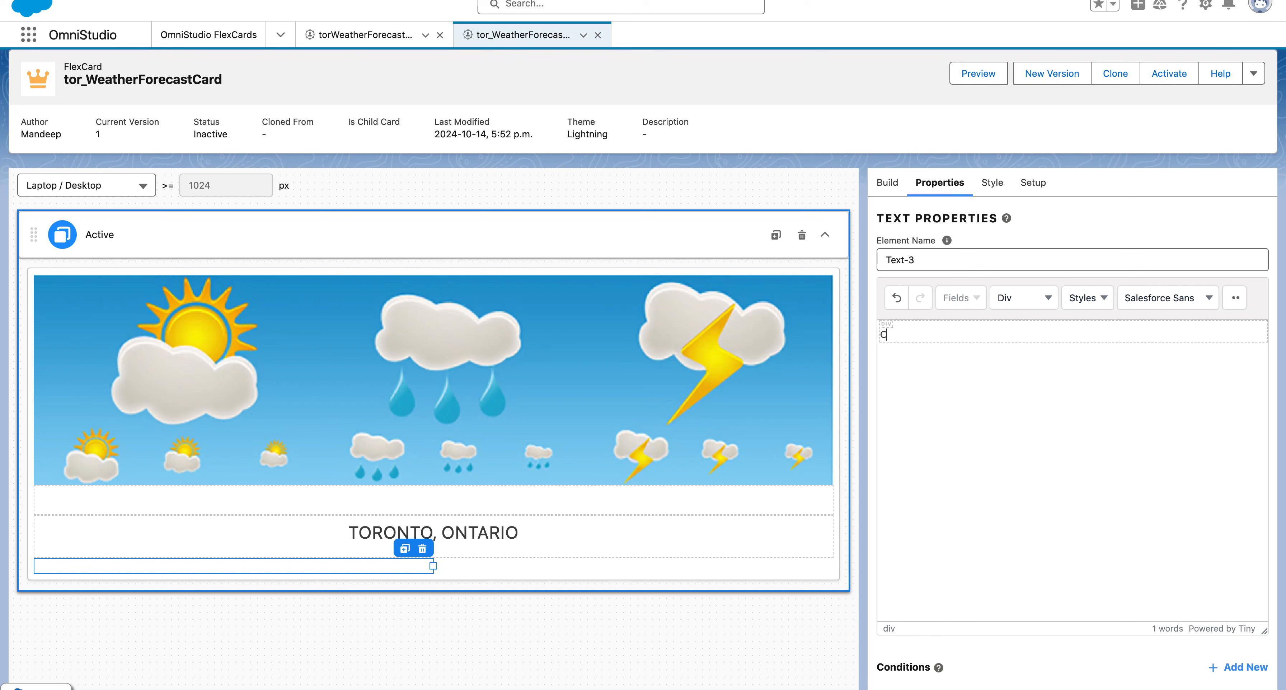
{"action": "key", "text": "BackSpace"}
{"action": "key", "text": "BackSpace"}
{"action": "type", "text": "Heaavy Snow"}
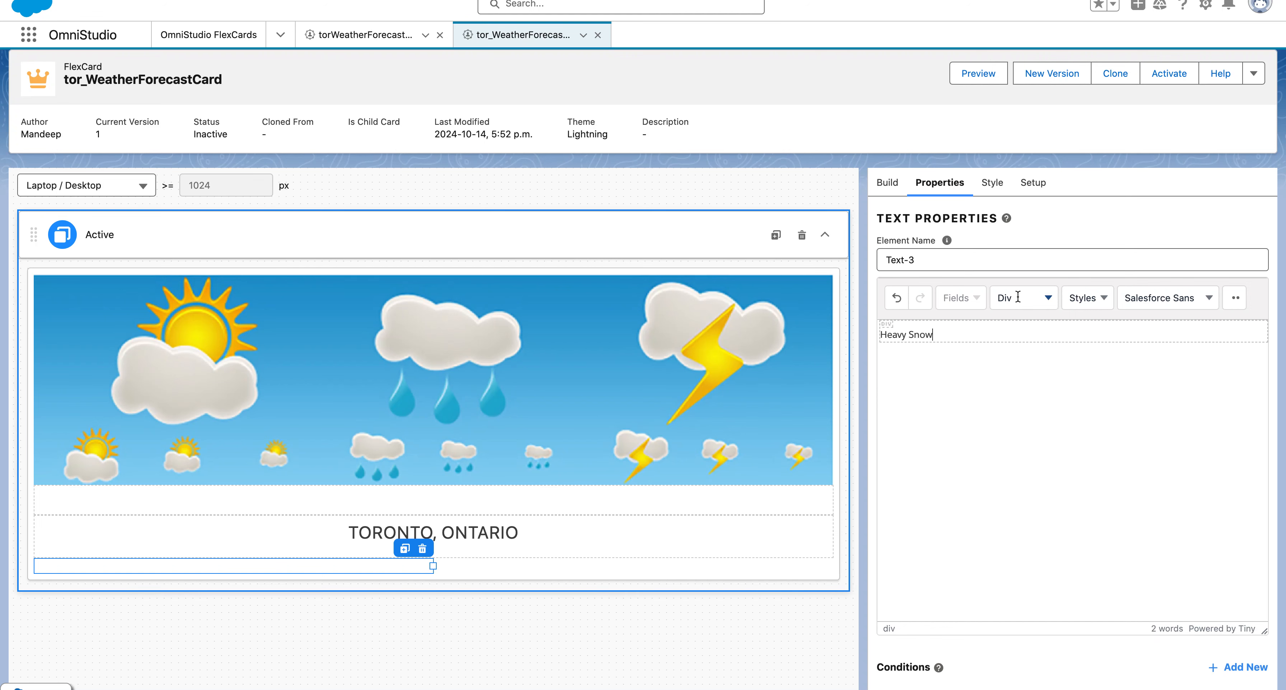
Format the Heavy Snow text as Heading 2
{"action": "left_click", "coordinate": [1047, 299]}
{"action": "mouse_move", "coordinate": [1033, 333]}
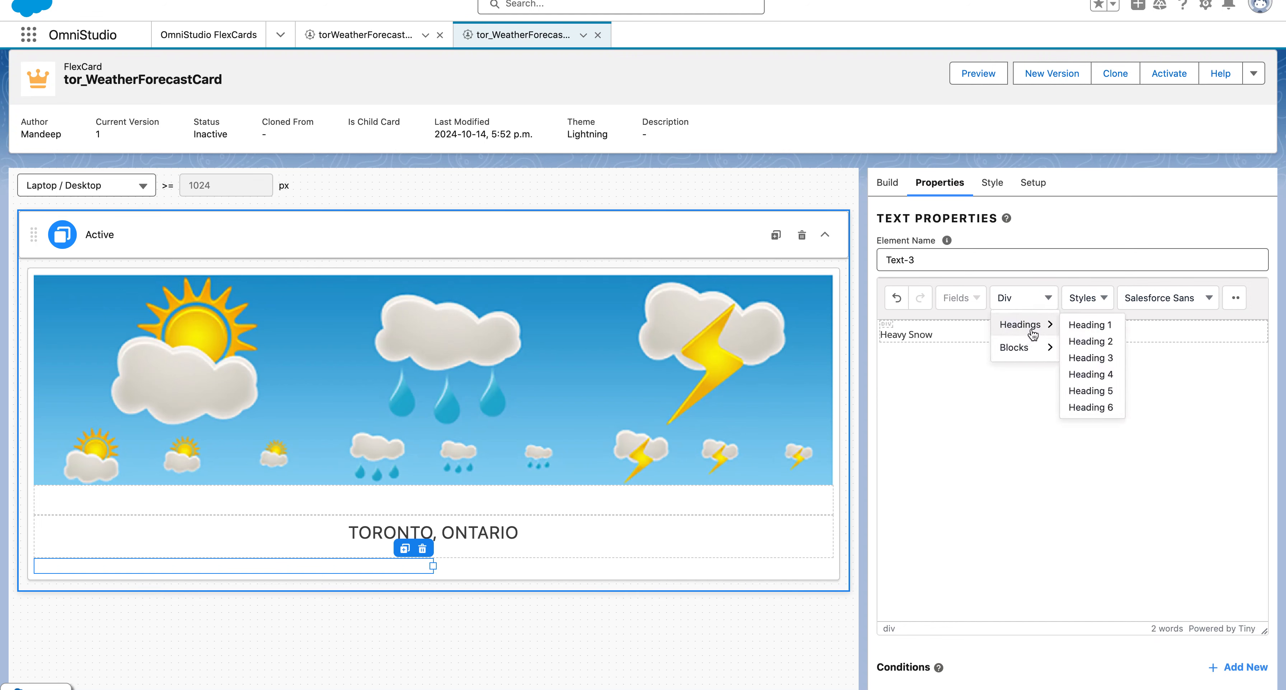
{"action": "left_click", "coordinate": [1078, 344]}
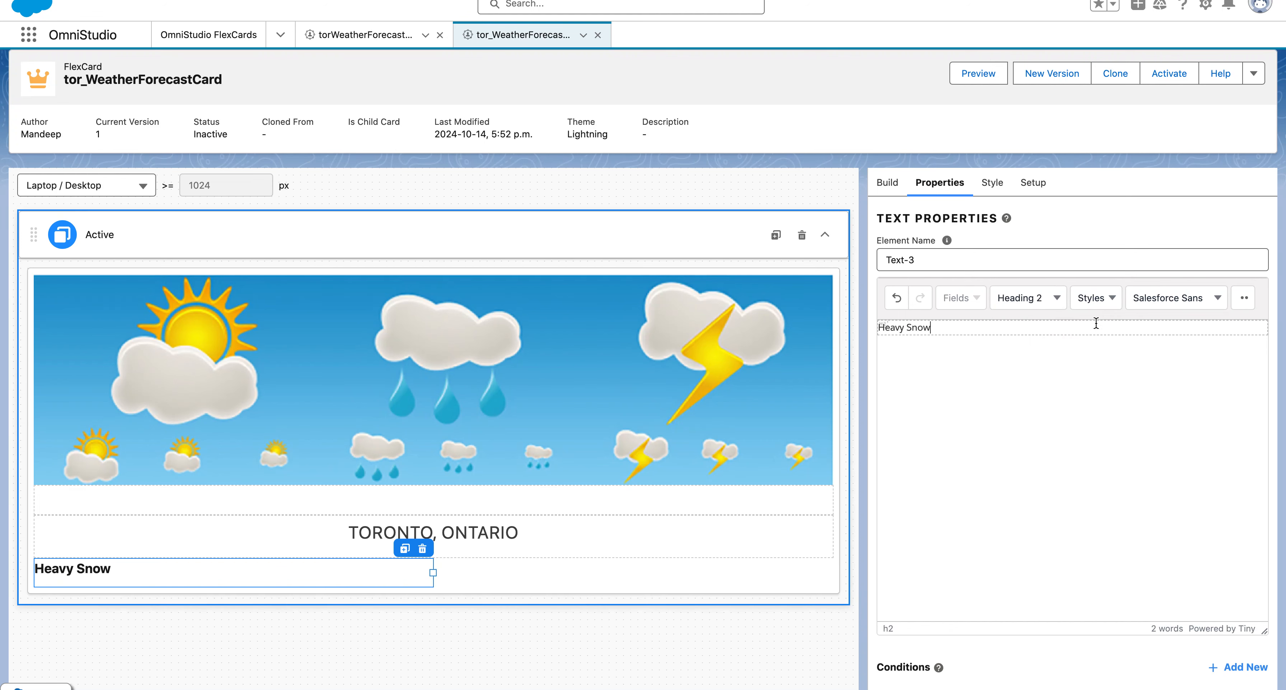
{"action": "left_click", "coordinate": [1105, 305]}
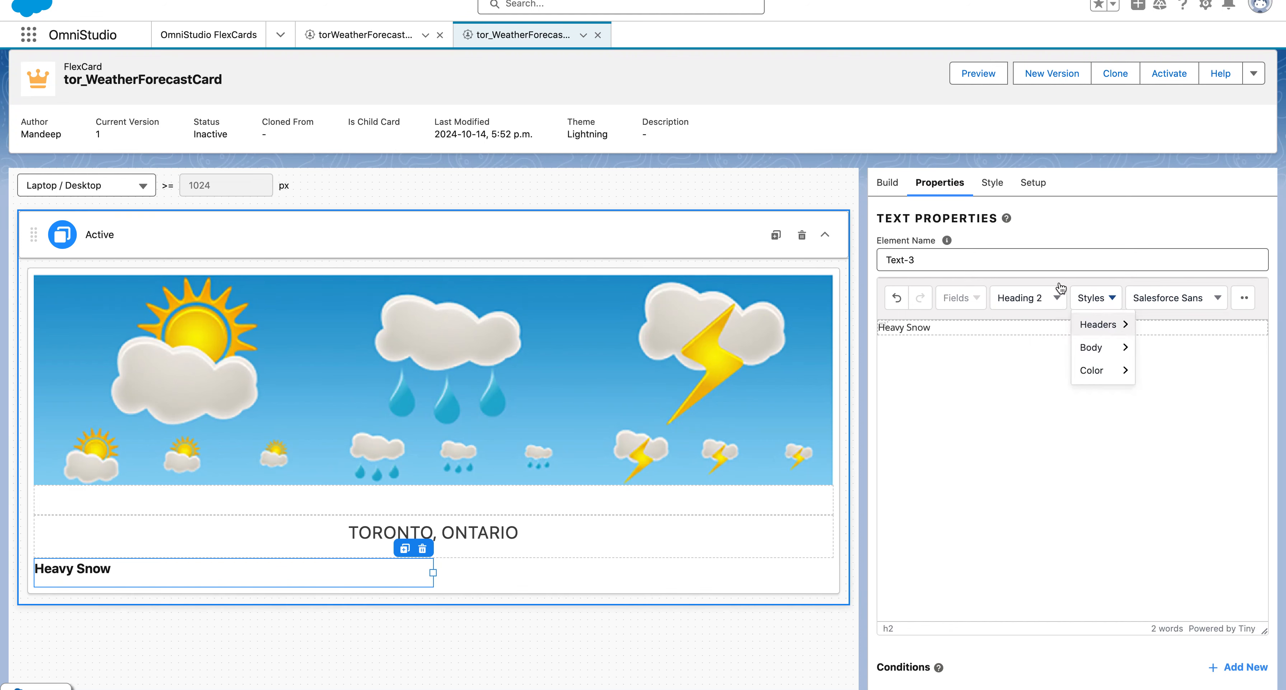
Clone the Heavy Snow text element to fill the other half of its row
{"action": "left_click", "coordinate": [992, 183]}
{"action": "scroll", "coordinate": [992, 553], "scroll_direction": "down", "scroll_amount": 5}
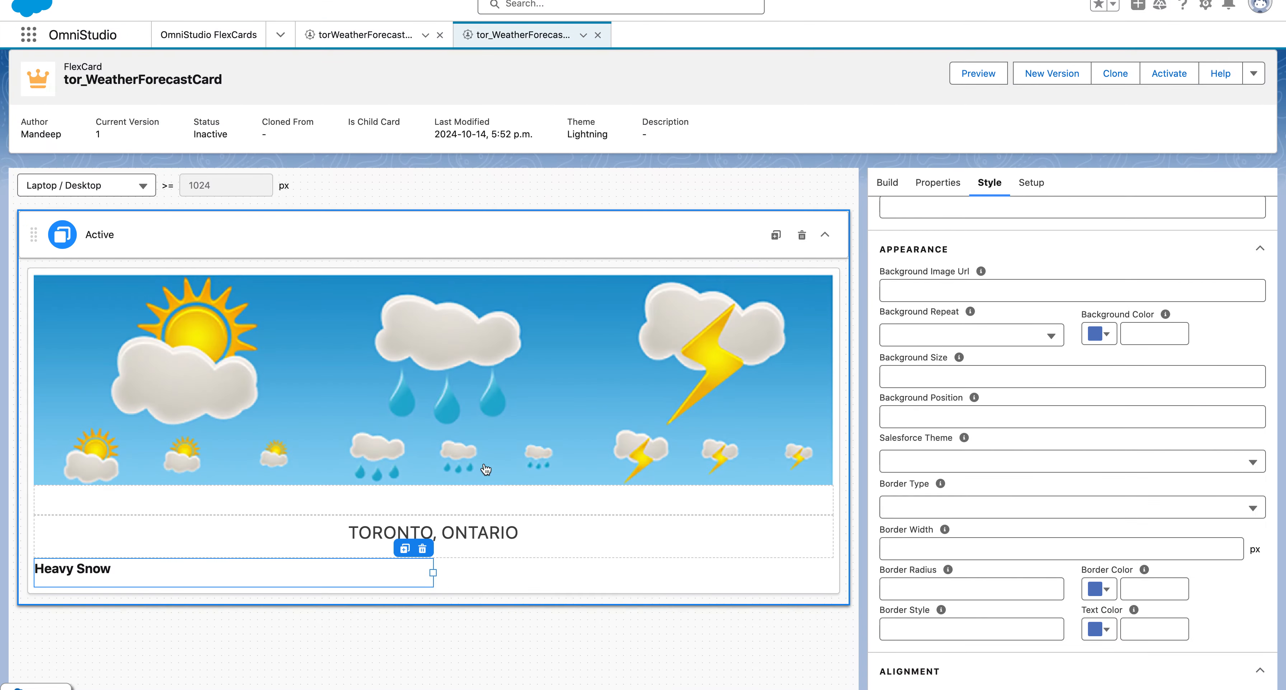
{"action": "left_click", "coordinate": [405, 551]}
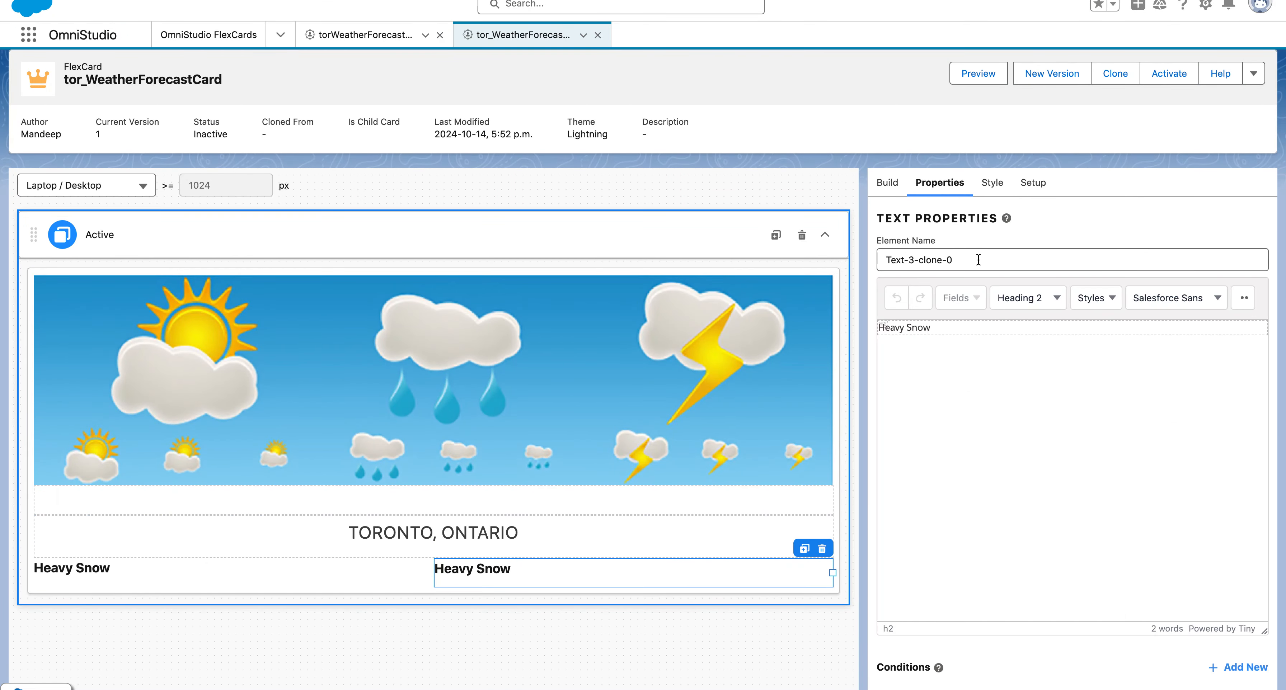
Name the cloned text element txt_Temp and the original Heavy Snow text element txt_Cond
{"action": "left_click_drag", "start_coordinate": [978, 260], "coordinate": [868, 258]}
{"action": "type", "text": "txt_Temp"}
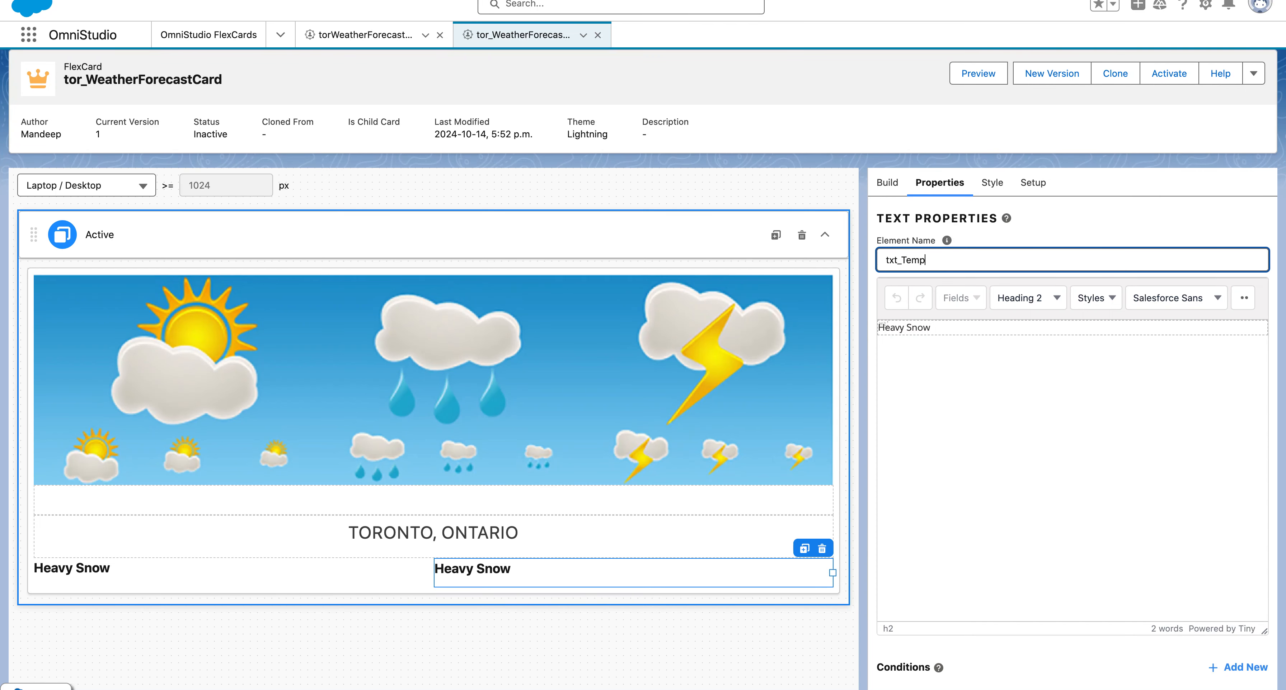
{"action": "left_click", "coordinate": [285, 578]}
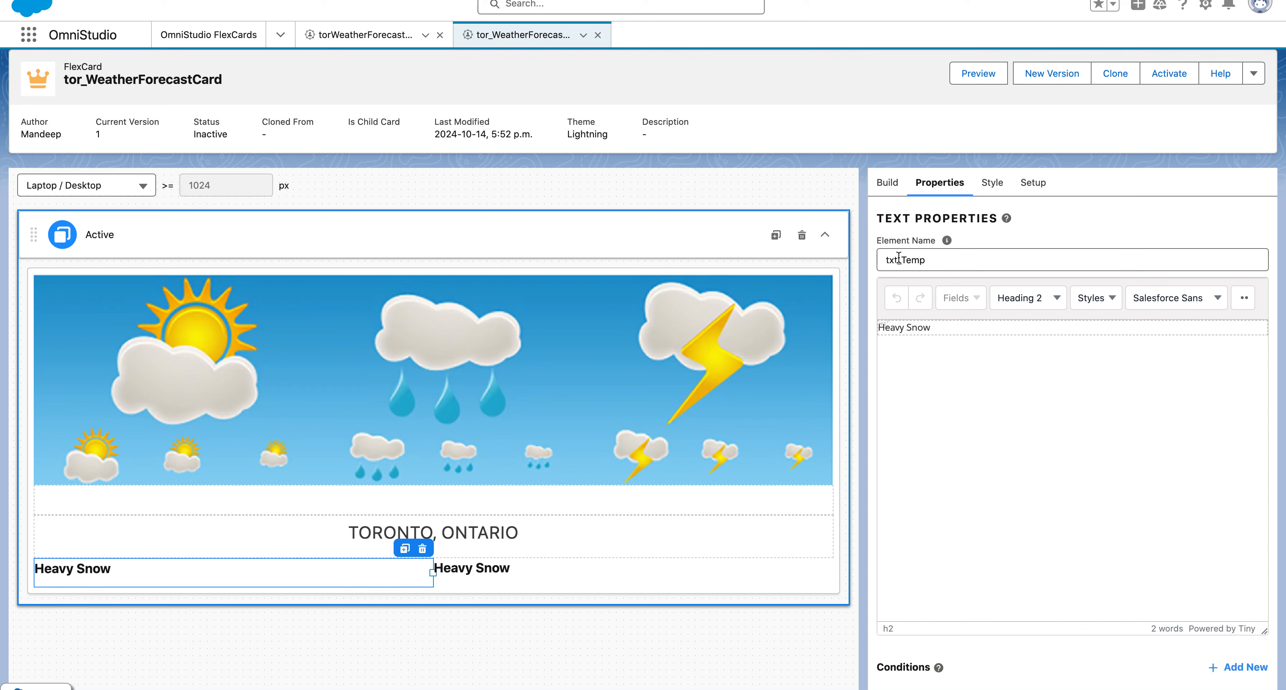
{"action": "left_click_drag", "start_coordinate": [930, 265], "coordinate": [880, 260]}
{"action": "type", "text": "txt"}
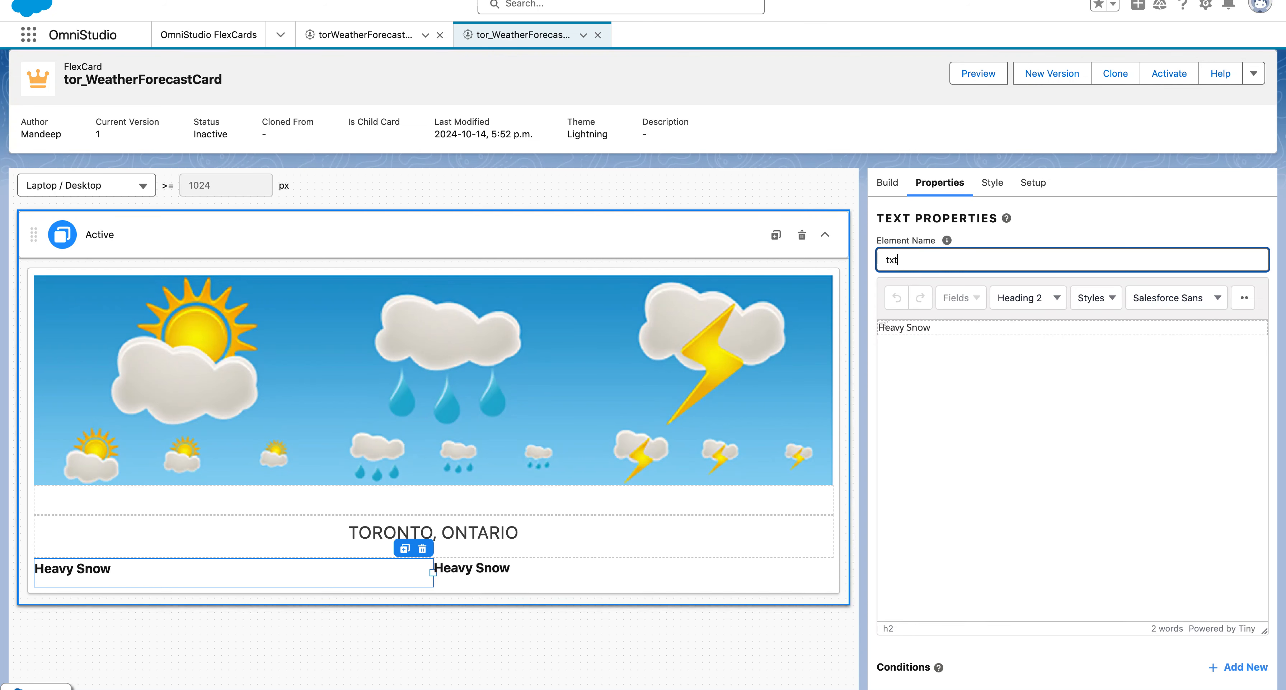
{"action": "type", "text": "_Condtion"}
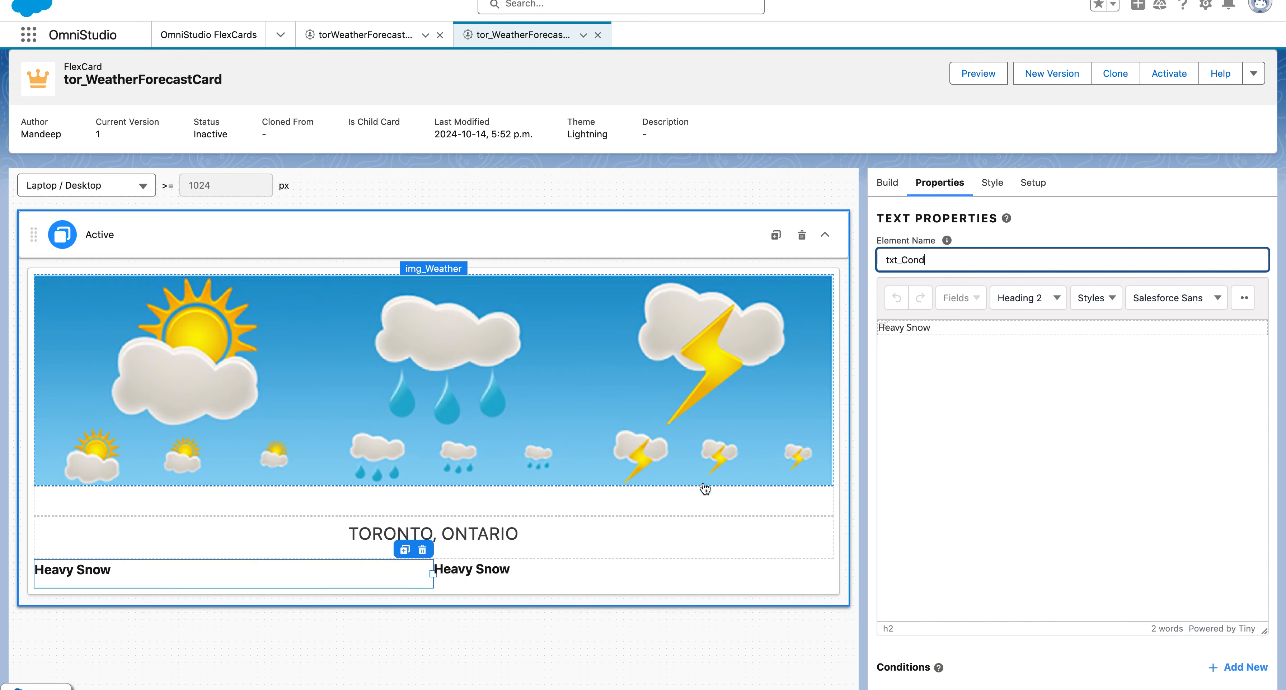
Set the text alignment of the txt_Temp element to Right
{"action": "left_click", "coordinate": [626, 575]}
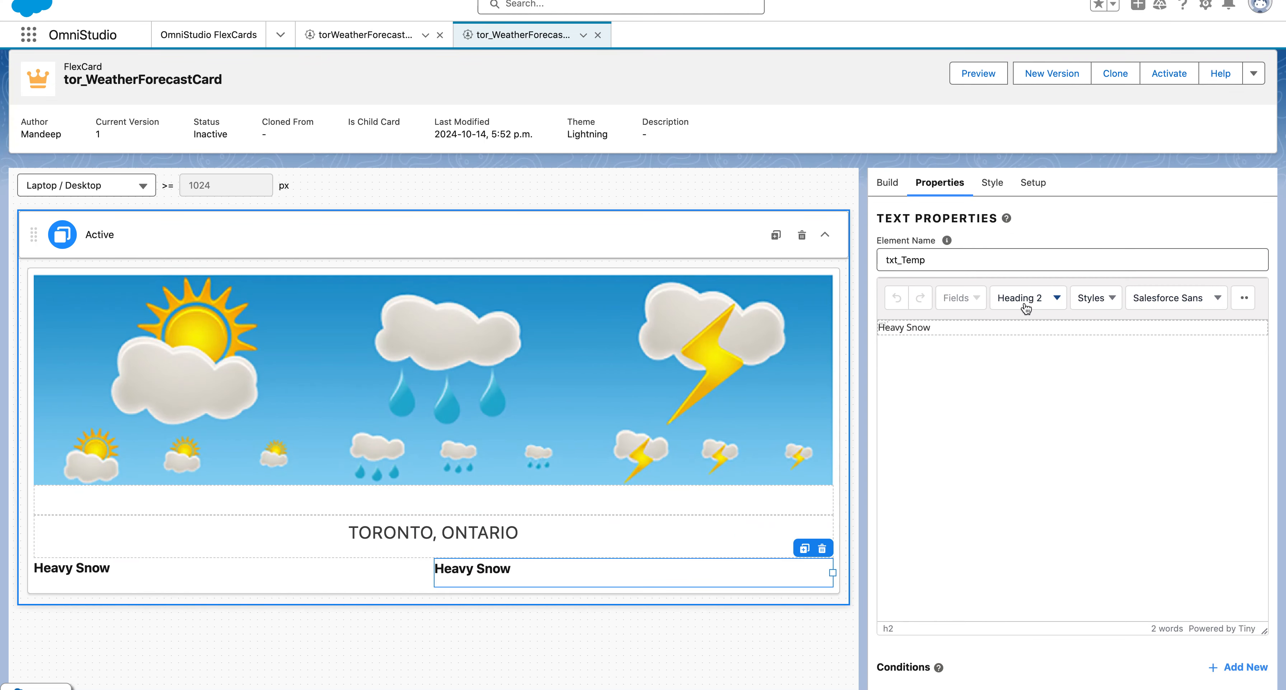
{"action": "left_click", "coordinate": [1101, 308]}
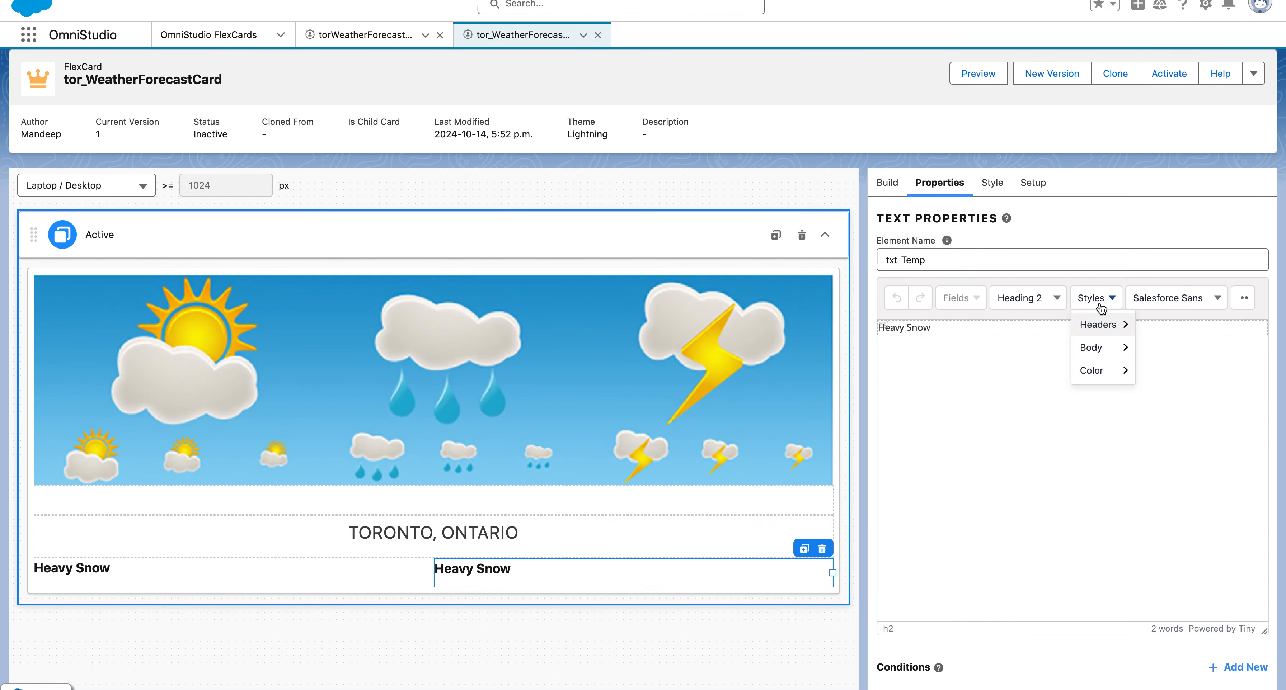
{"action": "left_click", "coordinate": [992, 183]}
{"action": "scroll", "coordinate": [994, 577], "scroll_direction": "down", "scroll_amount": 5}
{"action": "scroll", "coordinate": [994, 576], "scroll_direction": "down", "scroll_amount": 3}
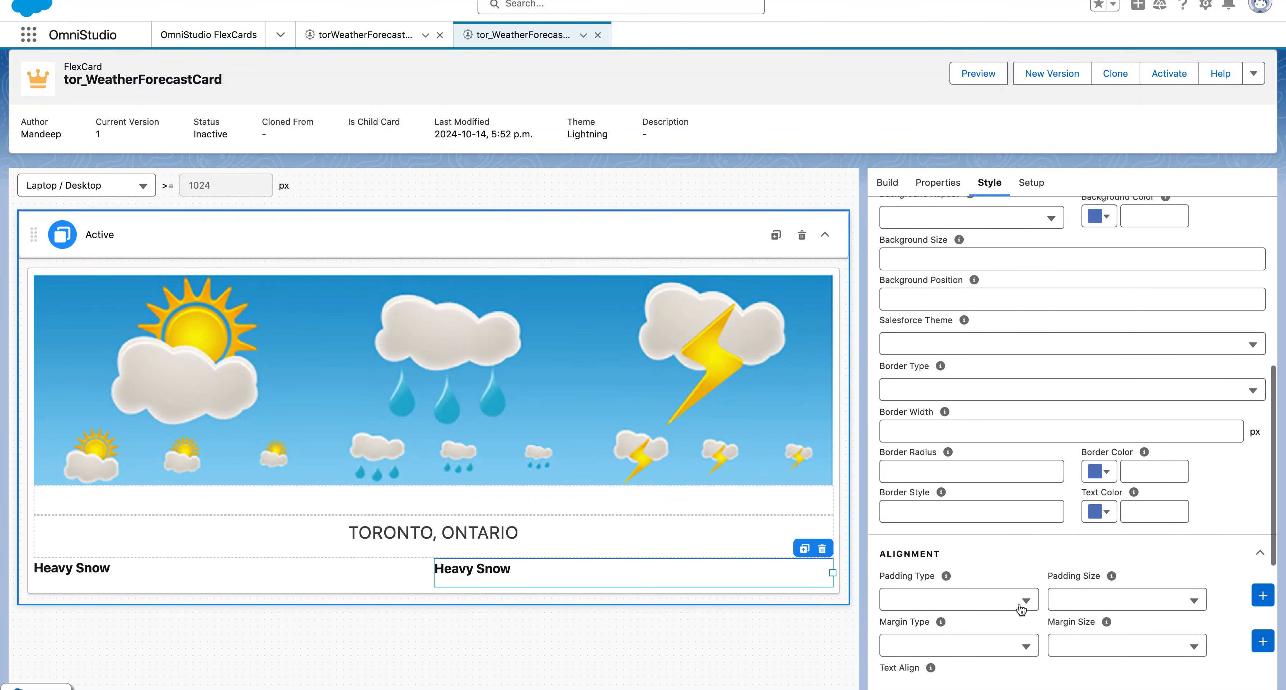
{"action": "left_click", "coordinate": [968, 585]}
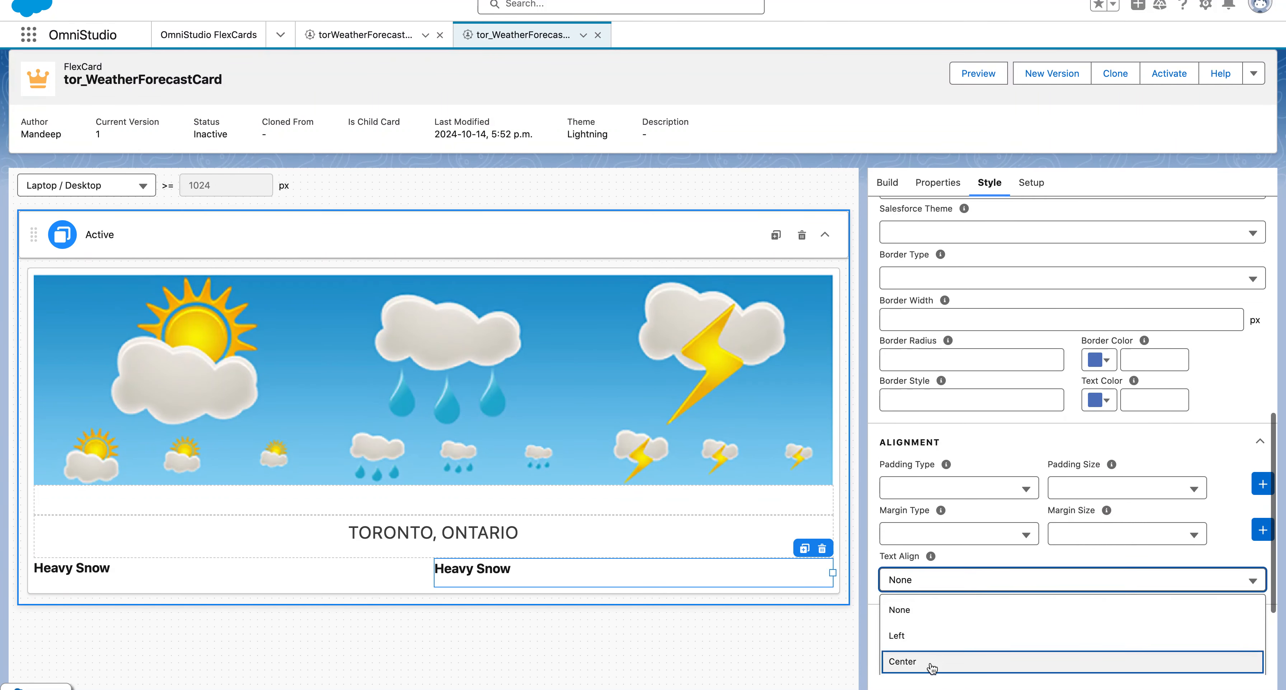
{"action": "scroll", "coordinate": [939, 659], "scroll_direction": "down", "scroll_amount": 2}
{"action": "left_click", "coordinate": [926, 610]}
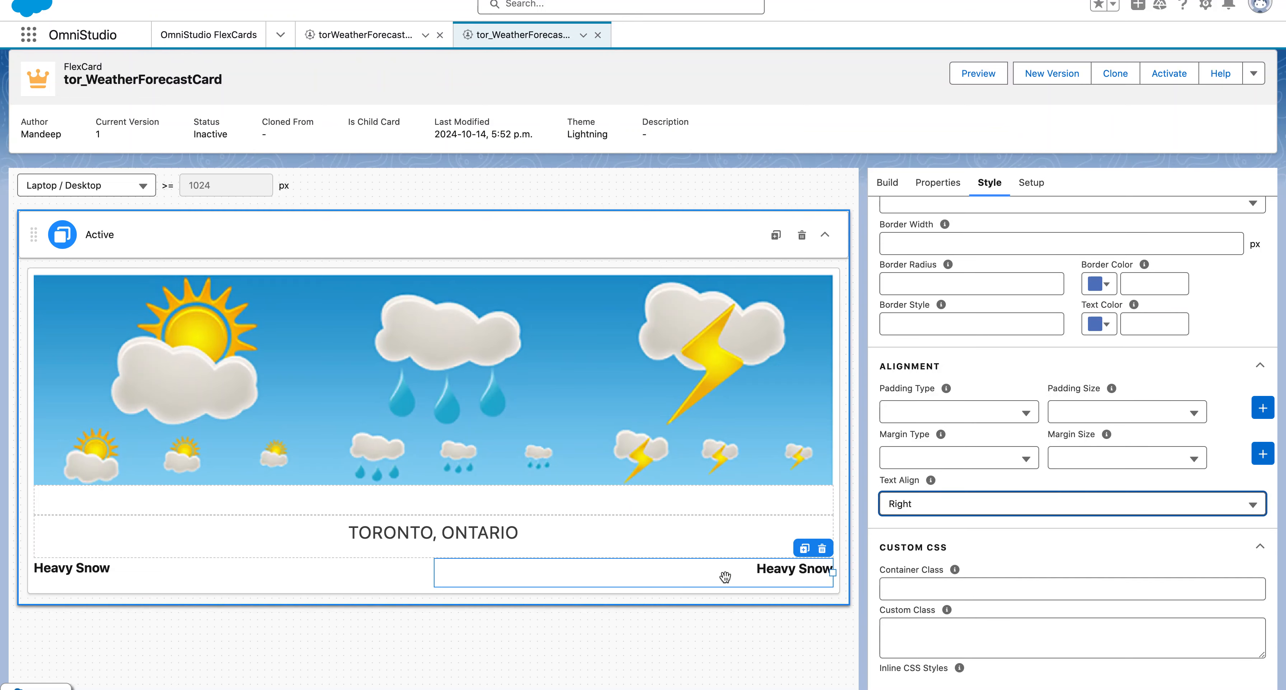
Replace the txt_Temp element's text with "Temperature" and apply the Uppercase body style to it
{"action": "left_click", "coordinate": [761, 572]}
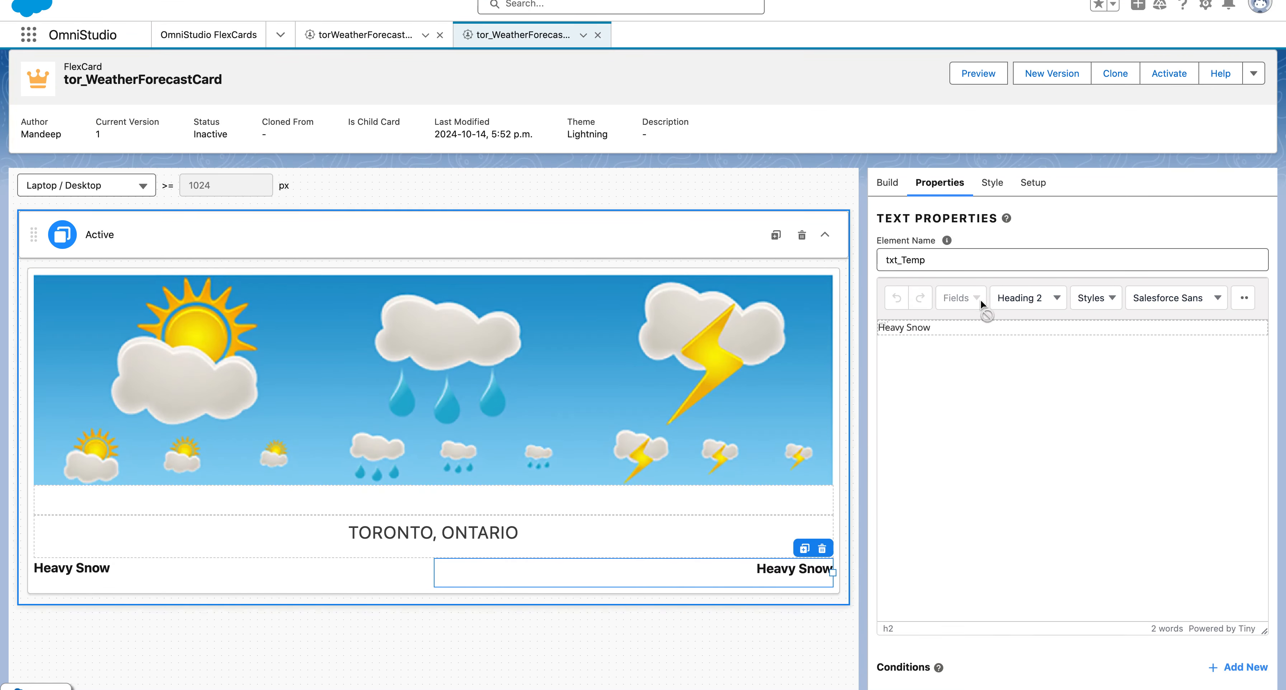
{"action": "left_click_drag", "start_coordinate": [952, 327], "coordinate": [879, 327]}
{"action": "type", "text": "Temperat"}
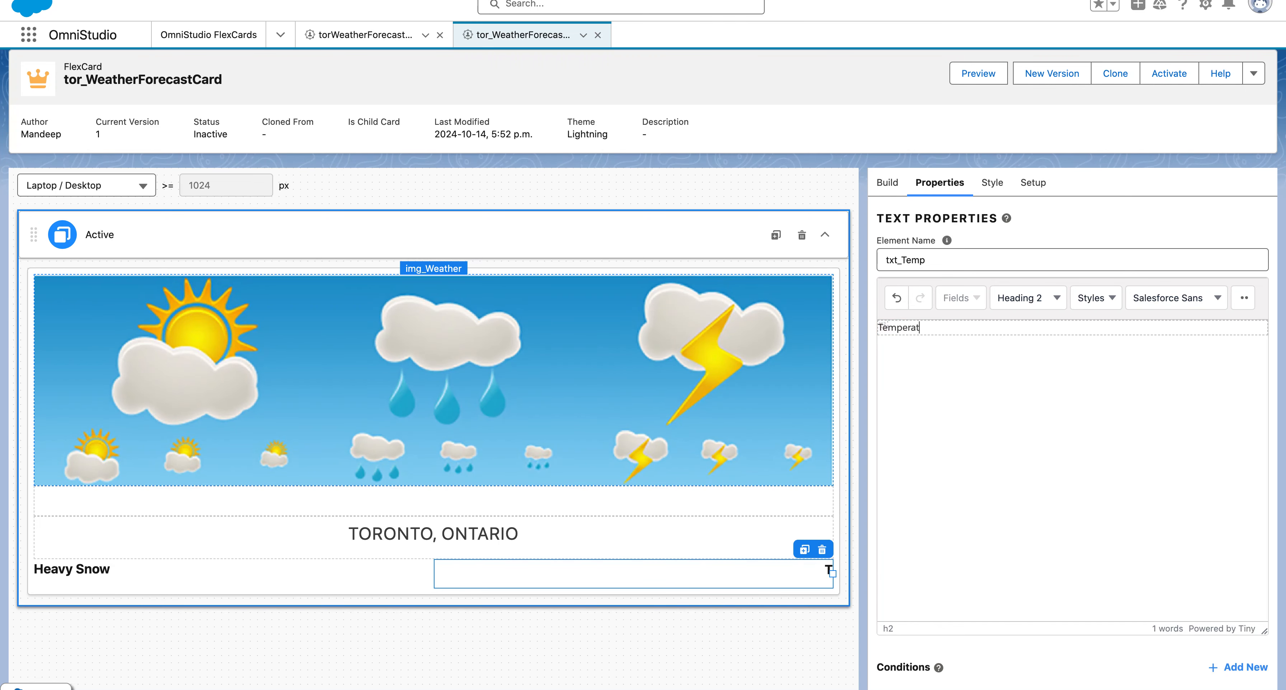
{"action": "type", "text": "ure"}
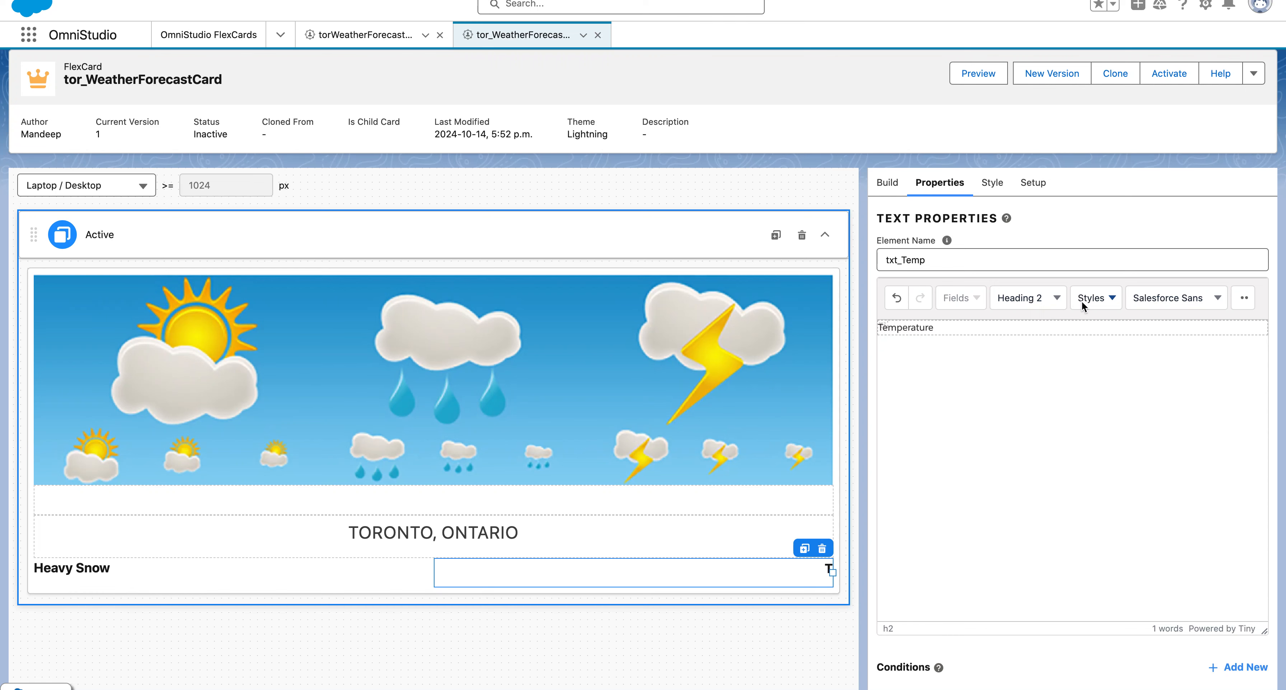
{"action": "left_click", "coordinate": [1094, 302]}
{"action": "mouse_move", "coordinate": [1122, 372]}
{"action": "mouse_move", "coordinate": [1118, 348]}
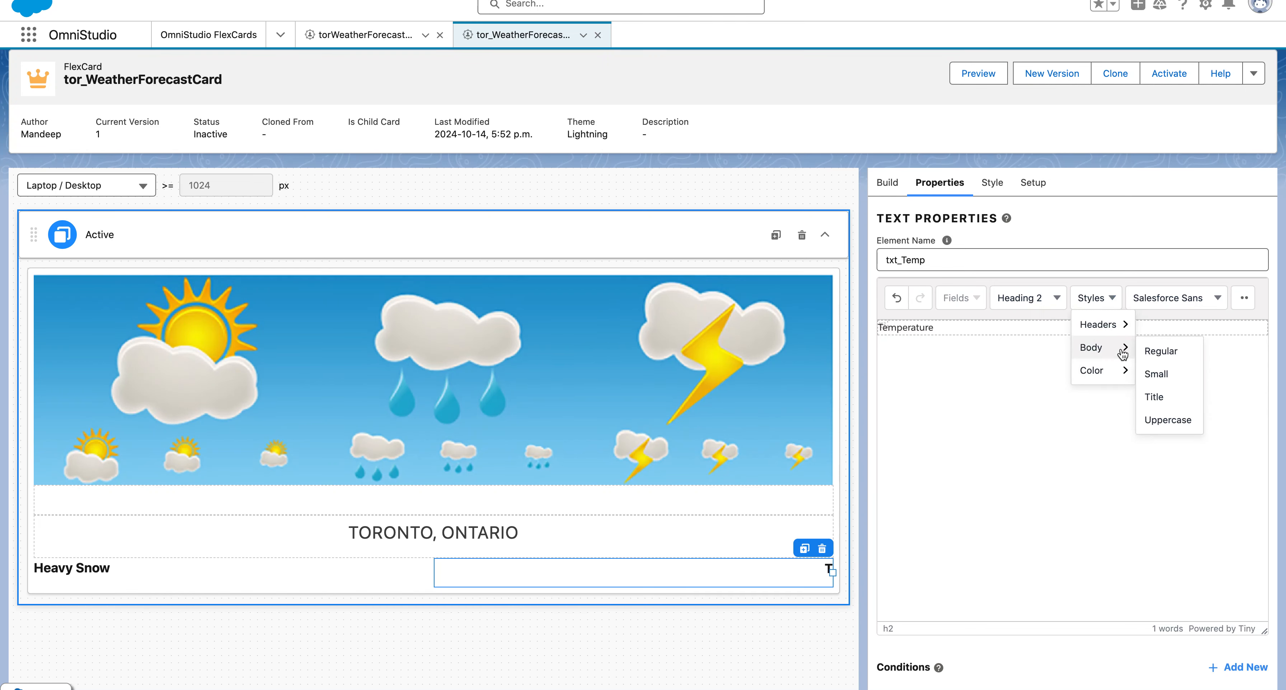
{"action": "left_click", "coordinate": [1168, 421]}
Apply the Uppercase body style to the Heavy Snow text in the txt_Cond element
{"action": "left_click", "coordinate": [300, 573]}
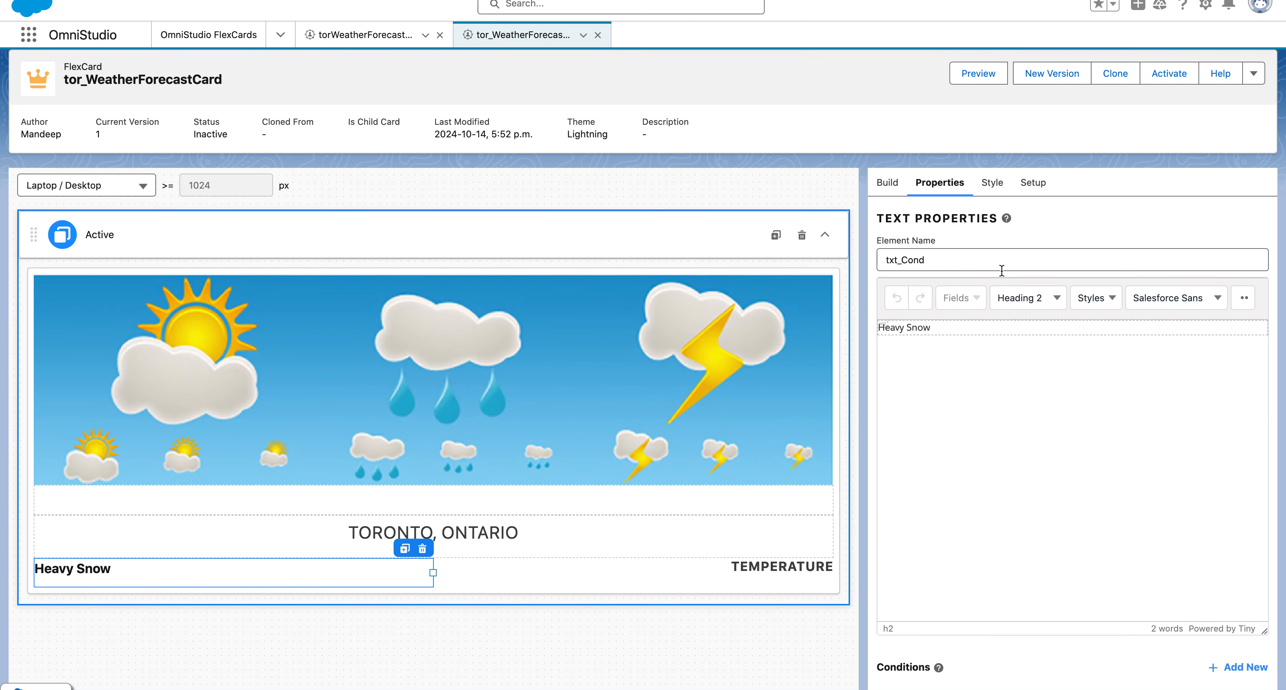
{"action": "left_click", "coordinate": [1097, 299]}
{"action": "mouse_move", "coordinate": [1088, 348]}
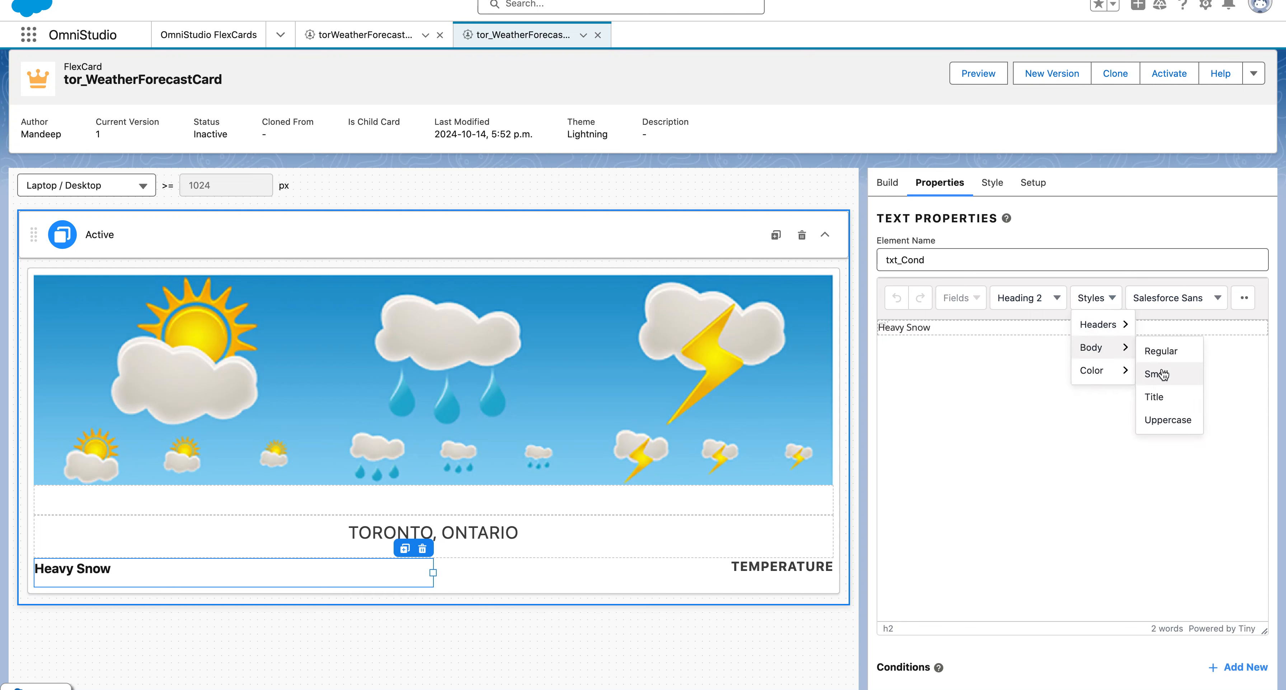
{"action": "left_click", "coordinate": [1168, 420]}
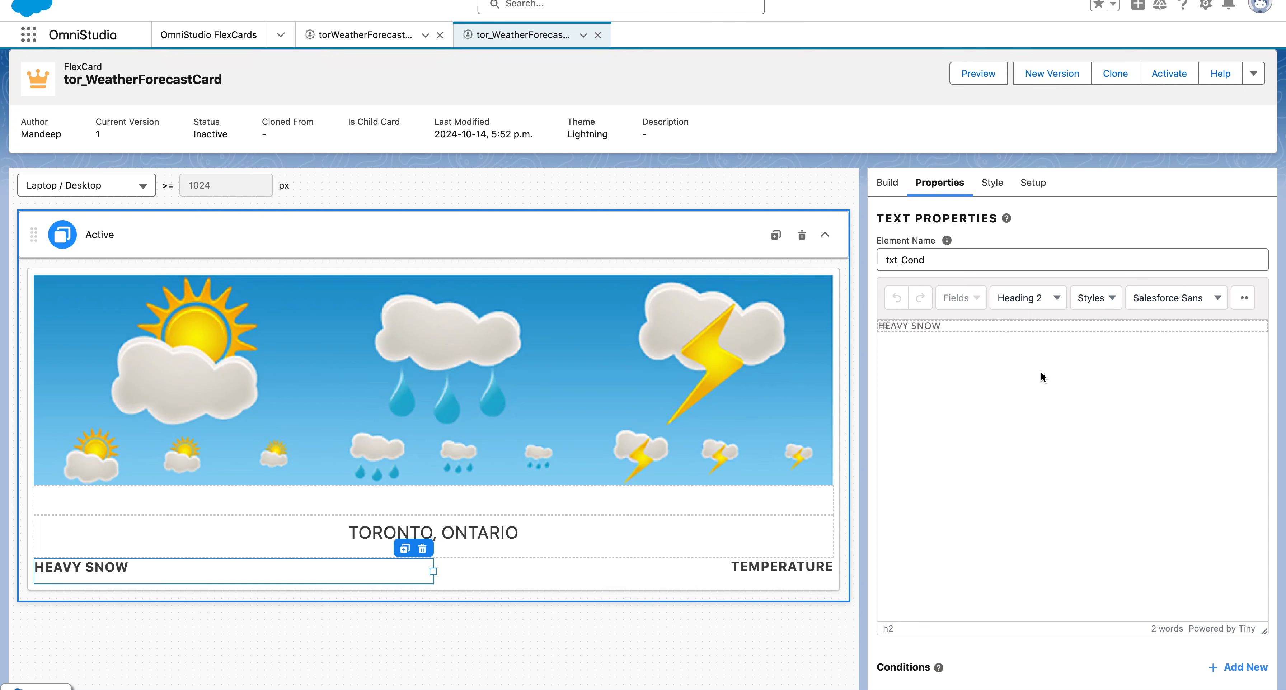
Check the FlexCard Layout slide in Google Slides, and add a full-width Action element beneath the Heavy Snow and Temperature row of the card
{"action": "left_click", "coordinate": [886, 189]}
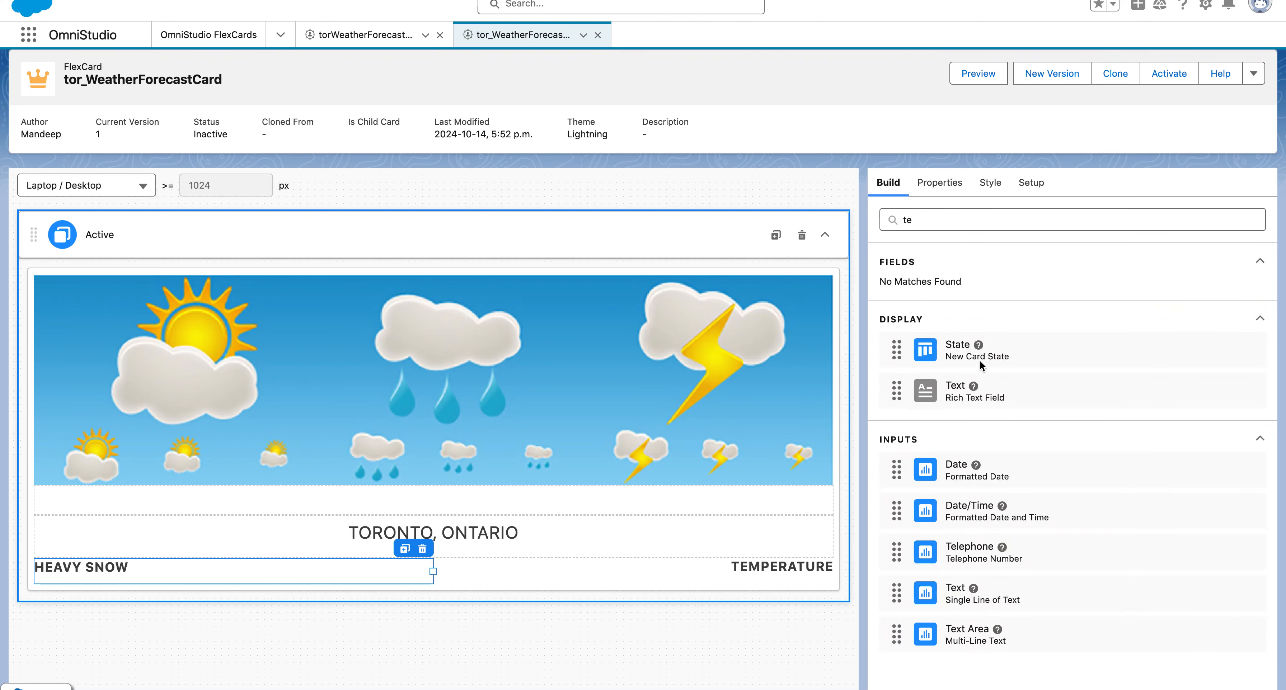
{"action": "left_click", "coordinate": [940, 183]}
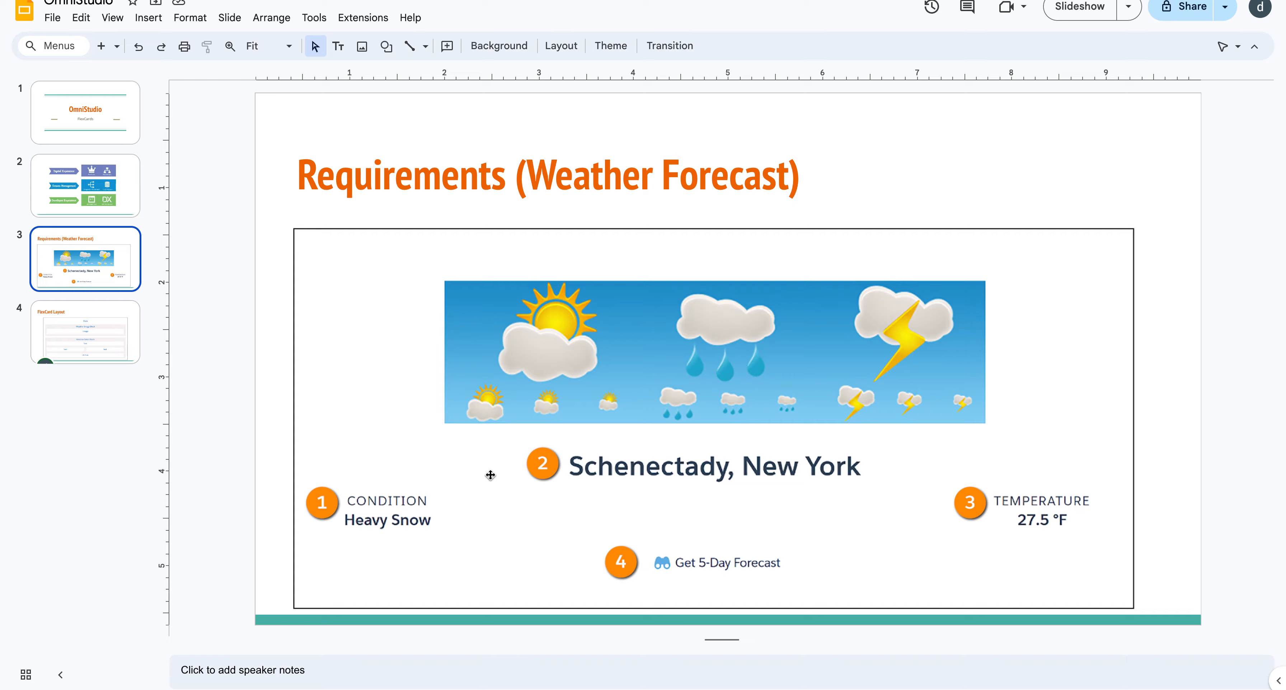
{"action": "left_click", "coordinate": [131, 364]}
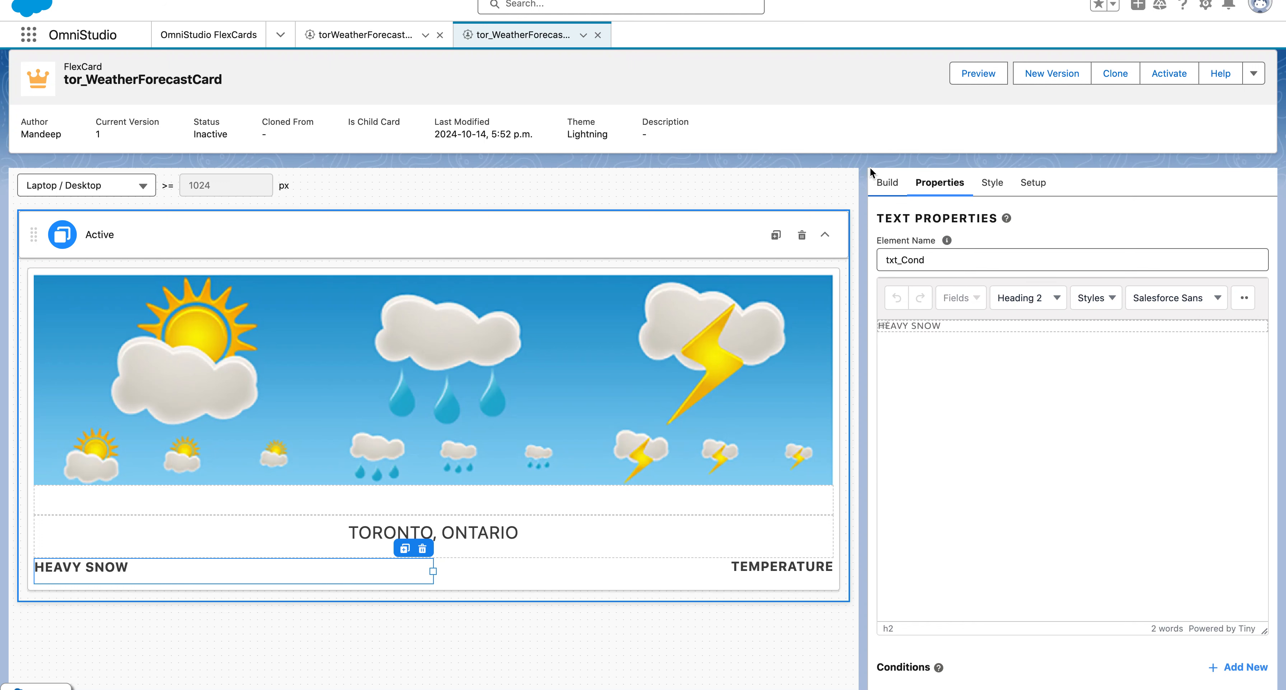
{"action": "left_click", "coordinate": [887, 182]}
{"action": "key", "text": "BackSpace"}
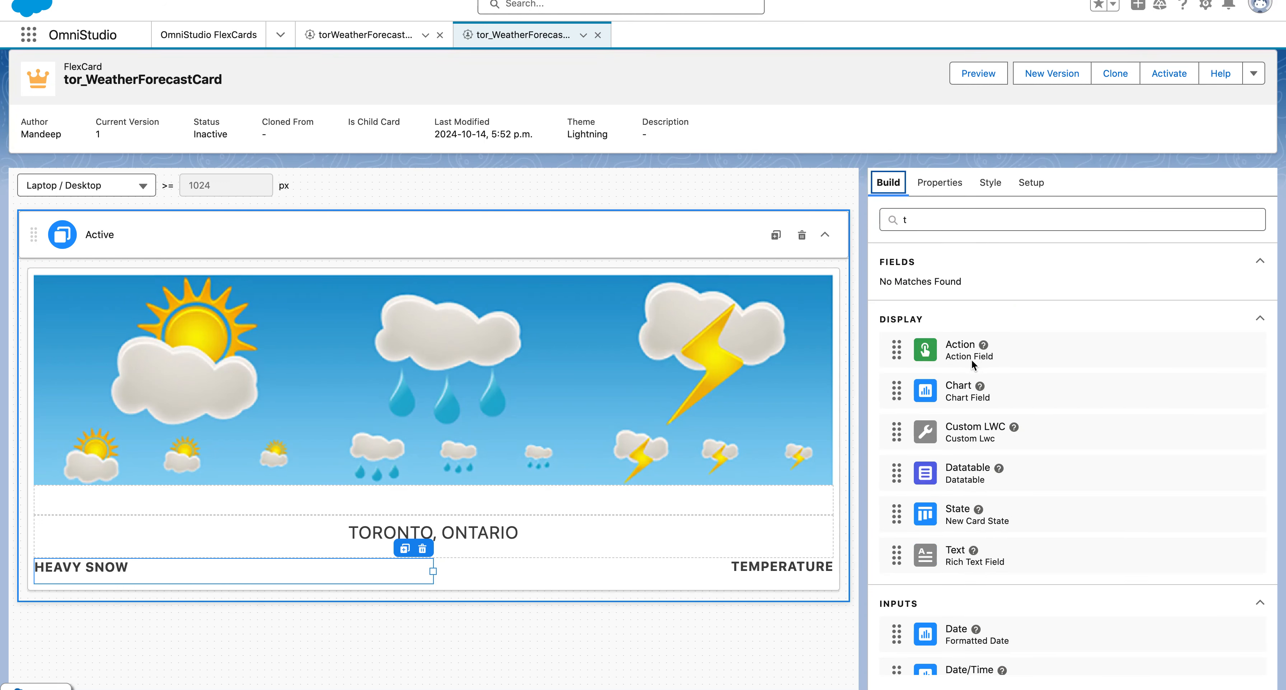
{"action": "left_click_drag", "start_coordinate": [958, 352], "coordinate": [432, 593]}
{"action": "left_click_drag", "start_coordinate": [945, 350], "coordinate": [317, 588]}
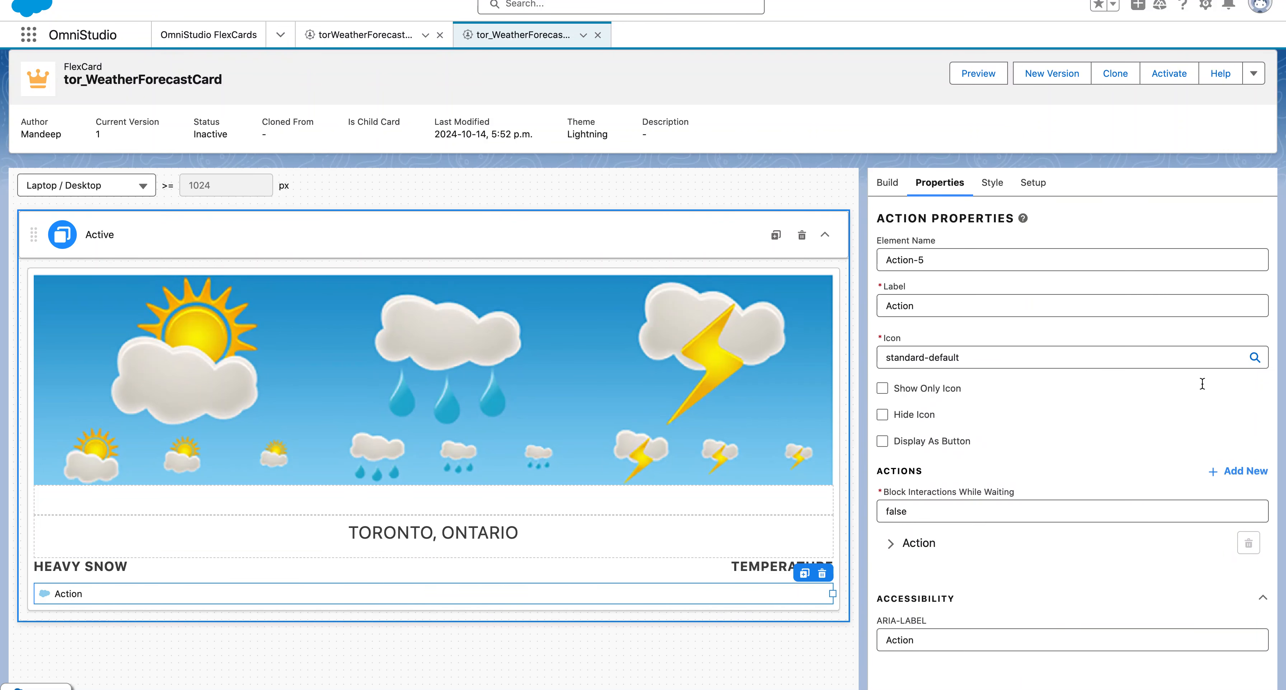
{"action": "left_click", "coordinate": [1256, 357]}
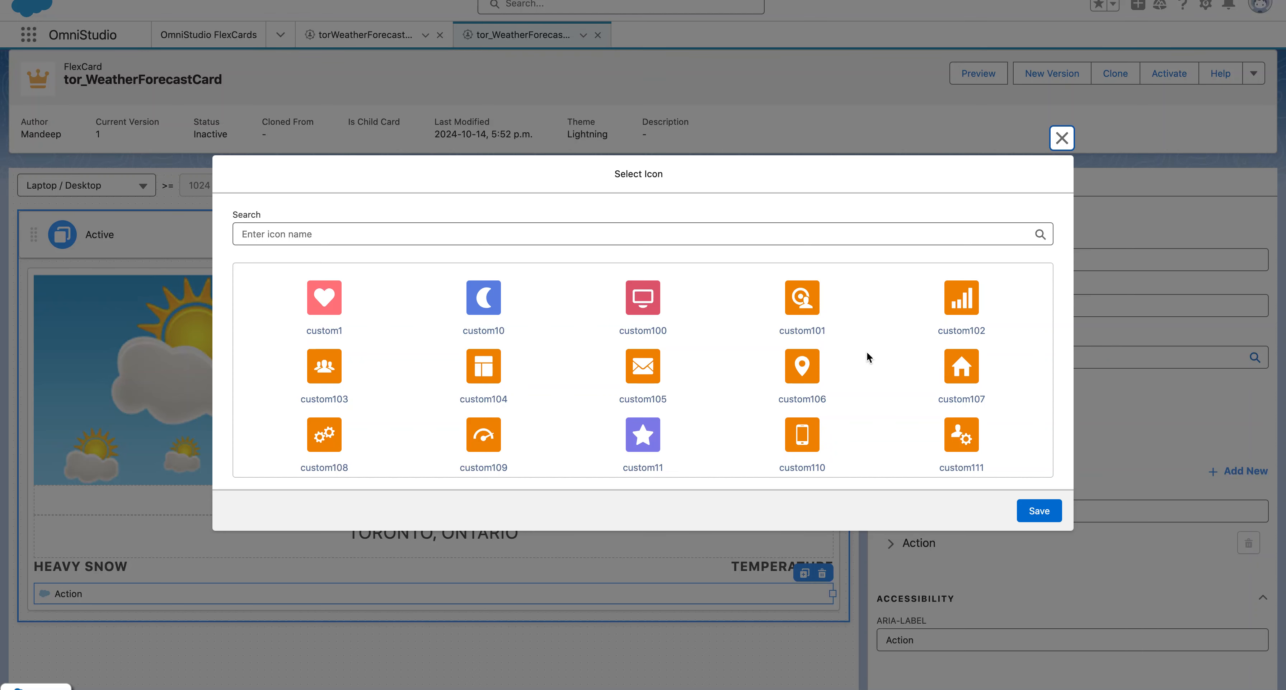
{"action": "left_click", "coordinate": [351, 233]}
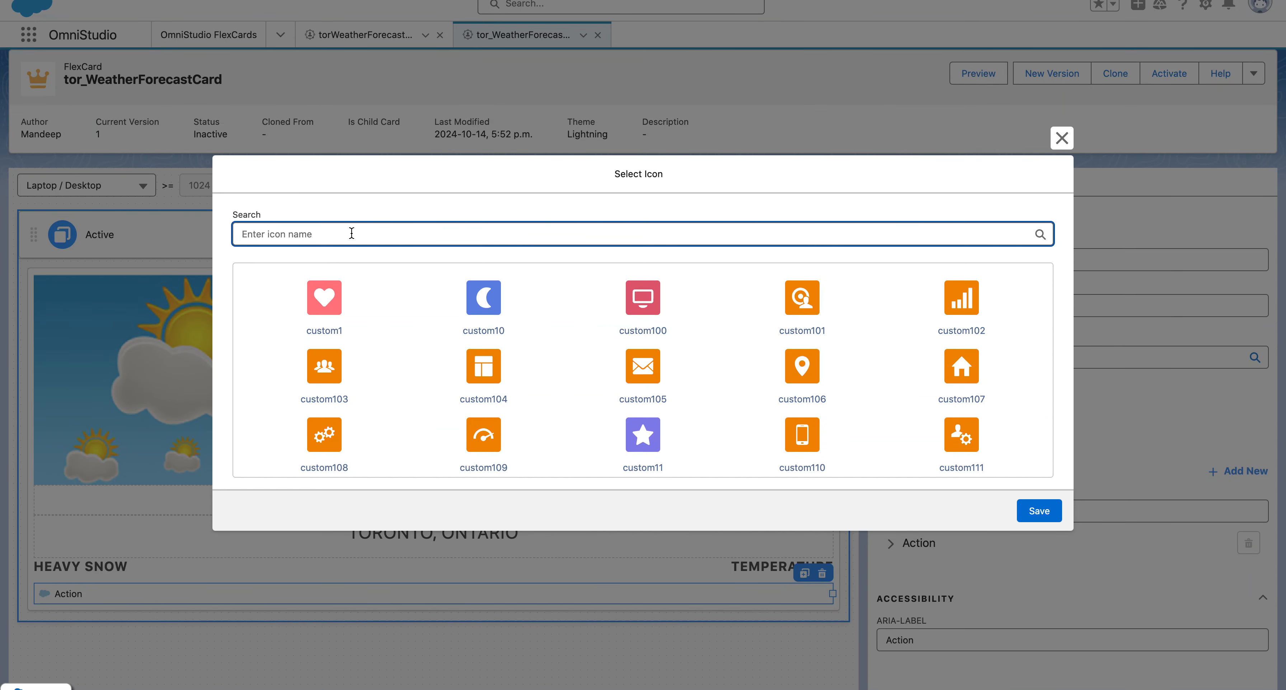
{"action": "type", "text": "cloud"}
{"action": "key", "text": "BackSpace"}
{"action": "key", "text": "BackSpace"}
{"action": "key", "text": "BackSpace"}
{"action": "key", "text": "BackSpace"}
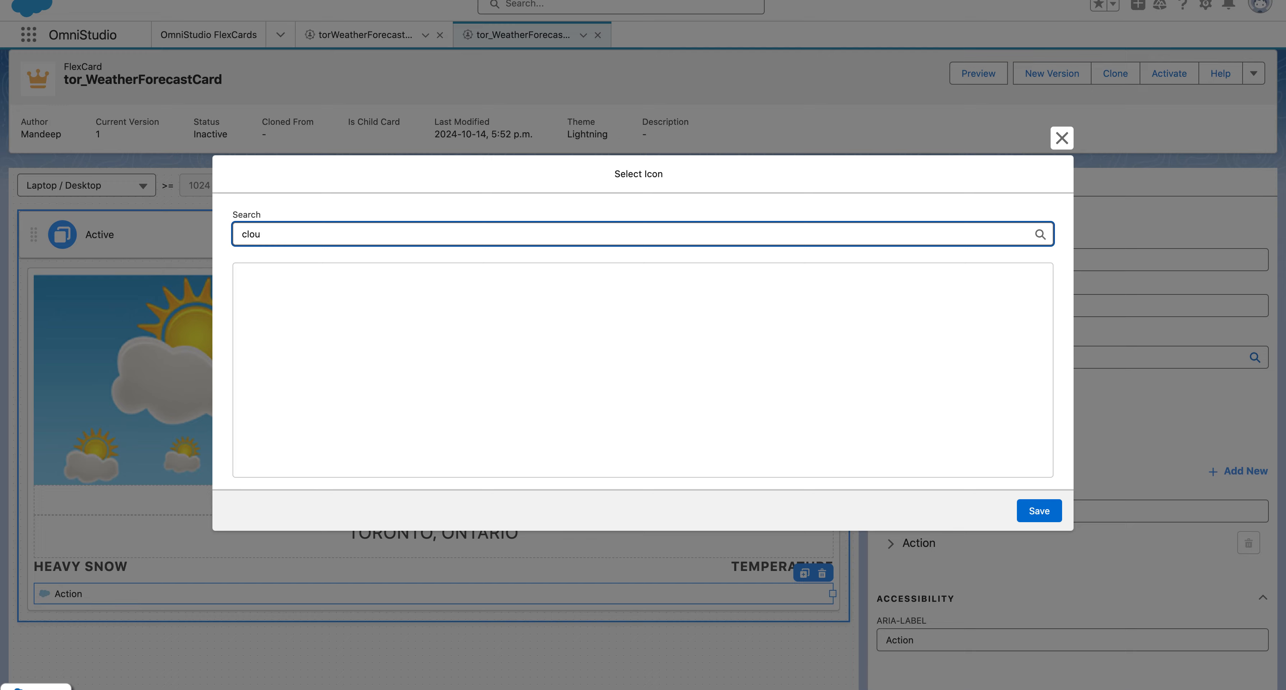
{"action": "key", "text": "BackSpace"}
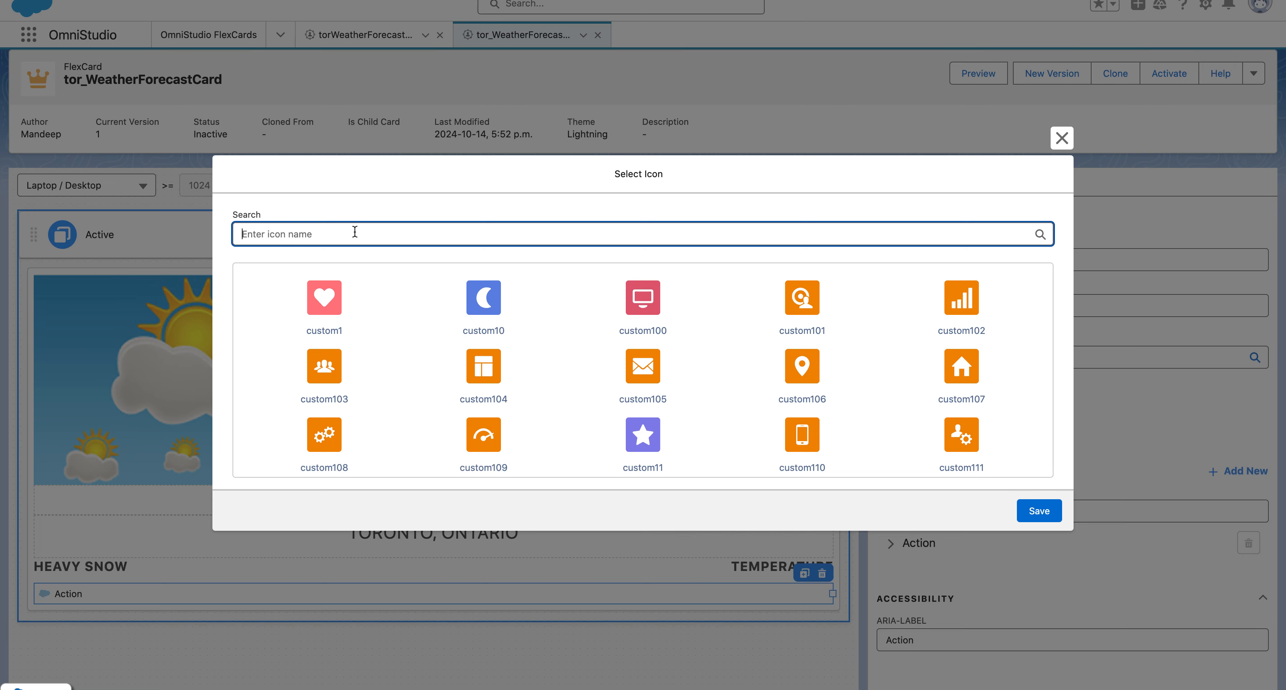
{"action": "type", "text": "weat"}
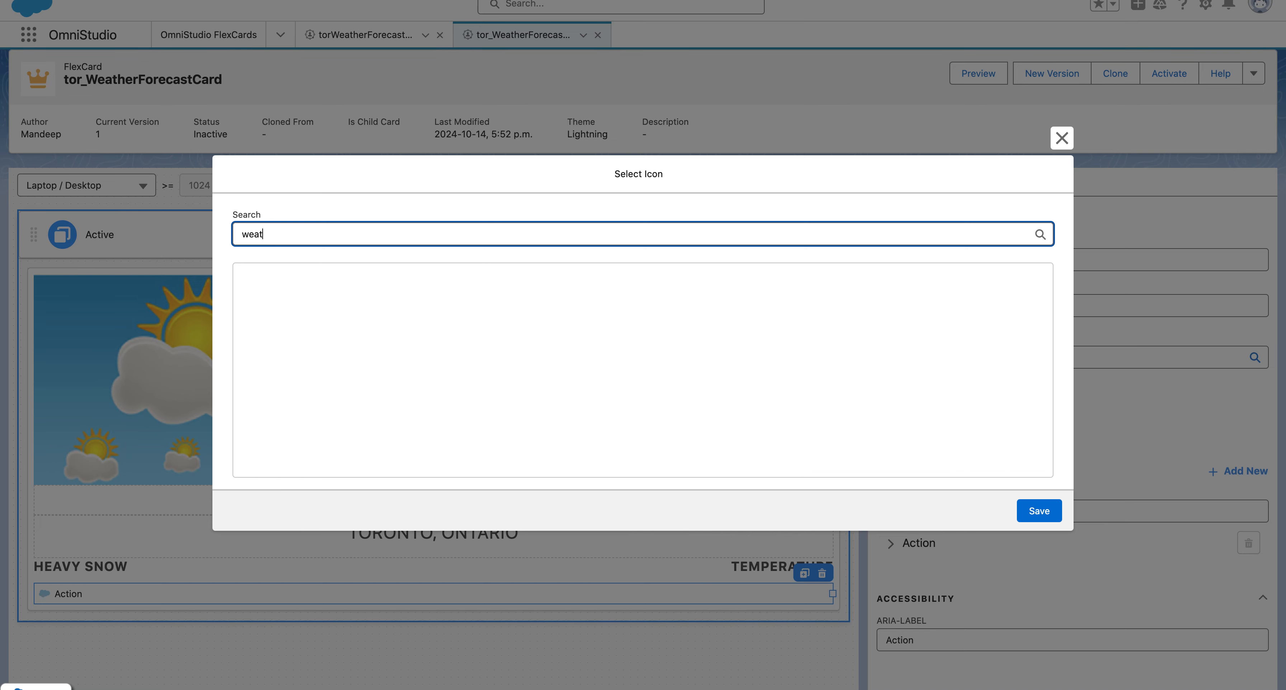
{"action": "key", "text": "BackSpace"}
{"action": "key", "text": "BackSpace"}
{"action": "key", "text": "BackSpace"}
{"action": "key", "text": "BackSpace"}
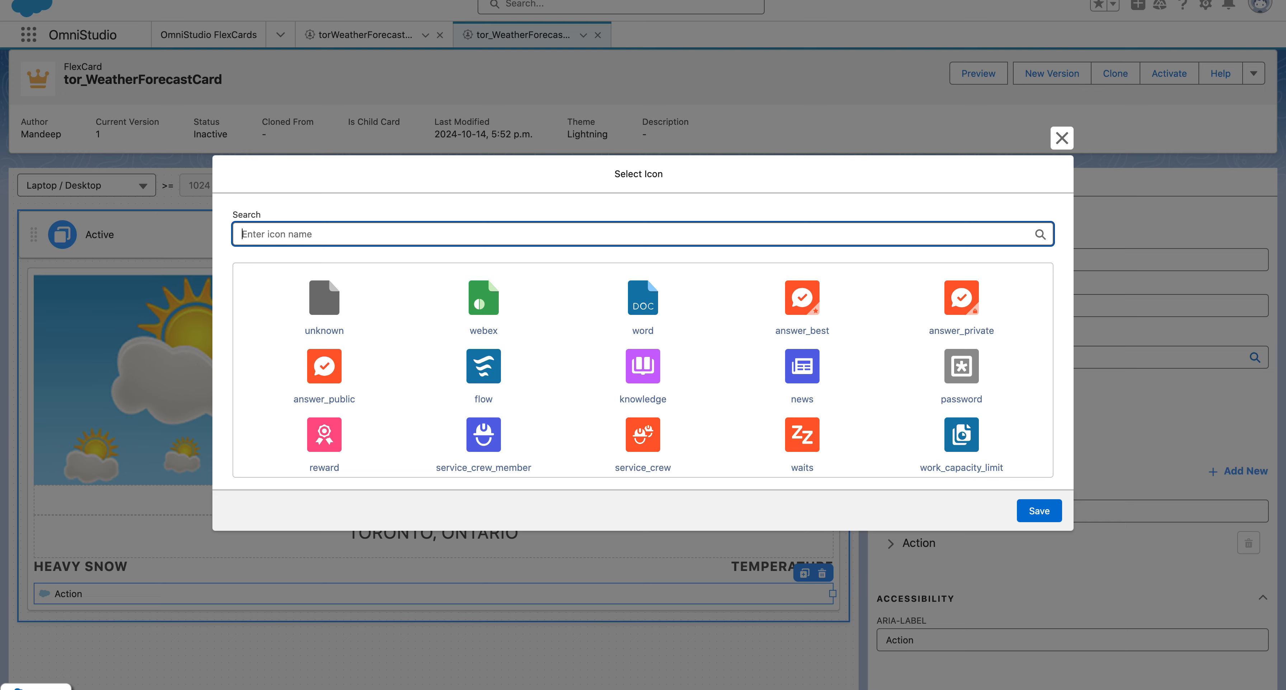
{"action": "type", "text": "rai"}
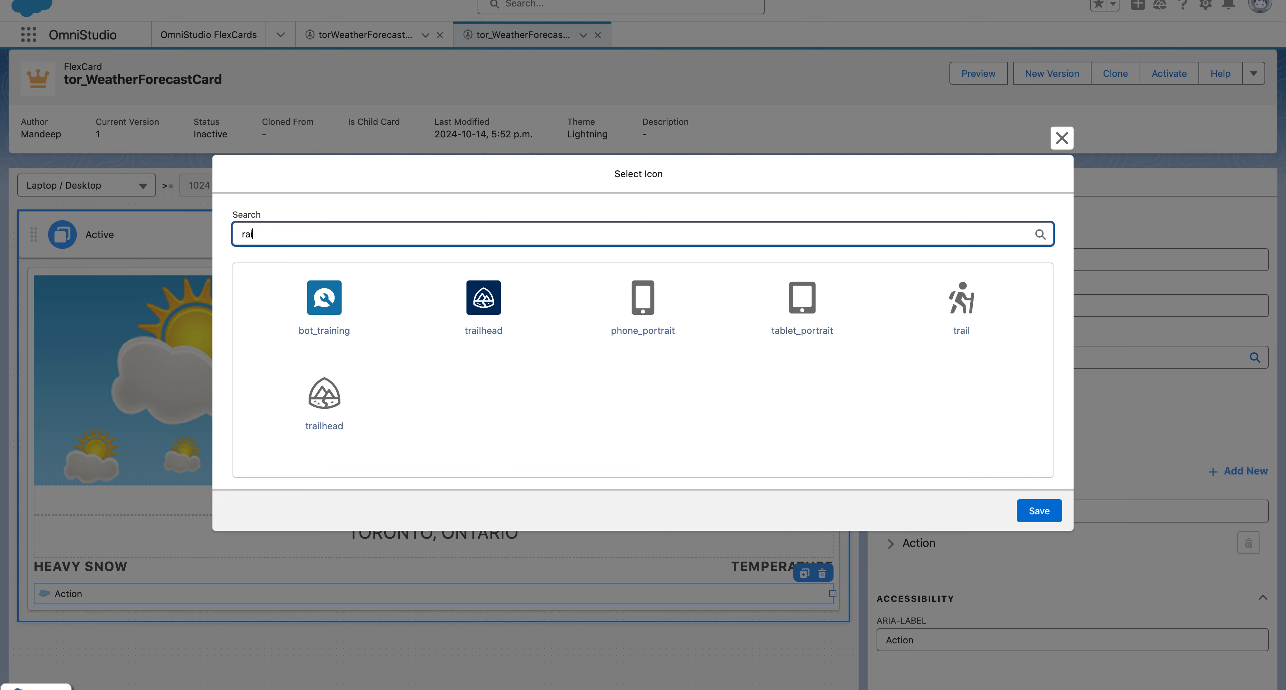
{"action": "key", "text": "BackSpace"}
{"action": "key", "text": "BackSpace"}
{"action": "key", "text": "BackSpace"}
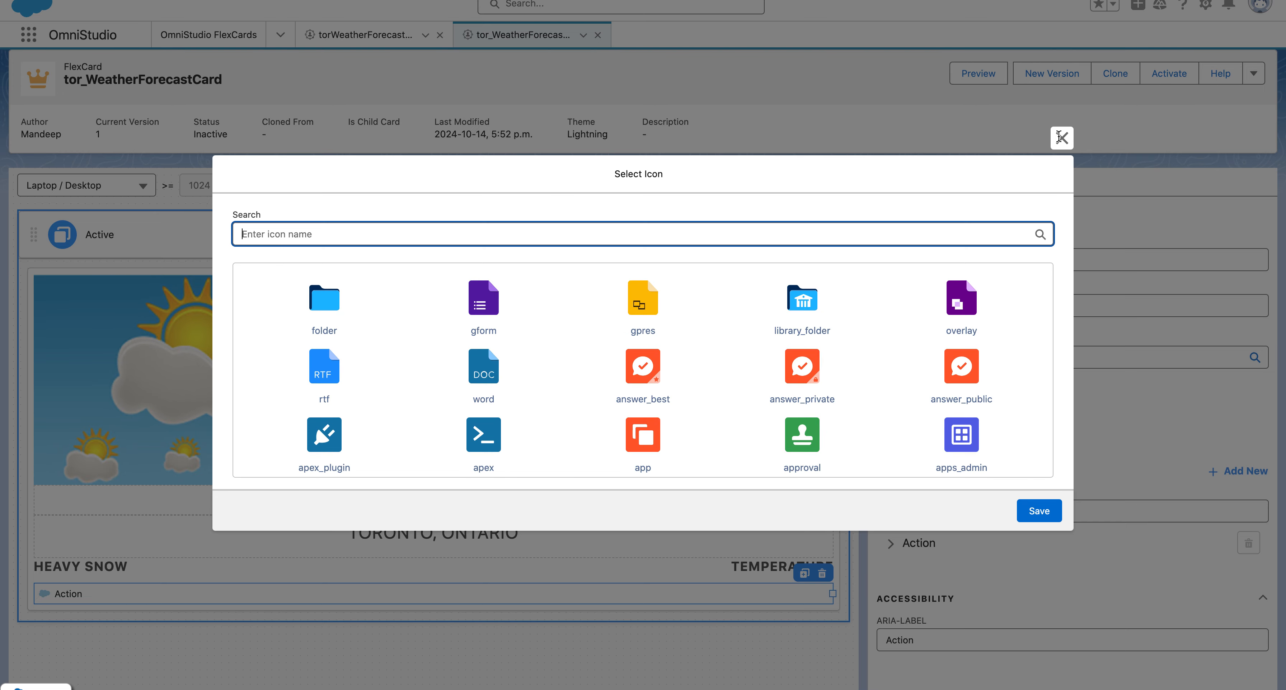
{"action": "left_click", "coordinate": [1061, 138]}
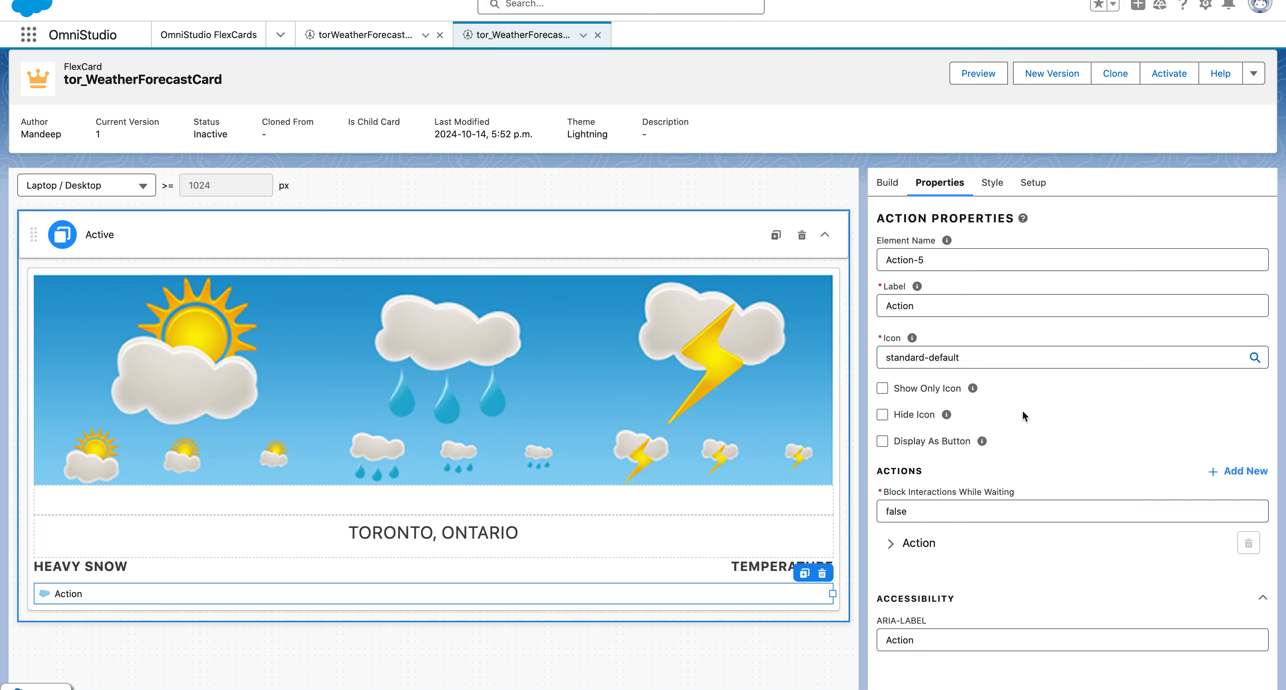
Name the Action element act_Forecast5Days
{"action": "left_click", "coordinate": [882, 442]}
{"action": "left_click", "coordinate": [882, 442]}
{"action": "left_click_drag", "start_coordinate": [925, 260], "coordinate": [833, 261]}
{"action": "type", "text": "act"}
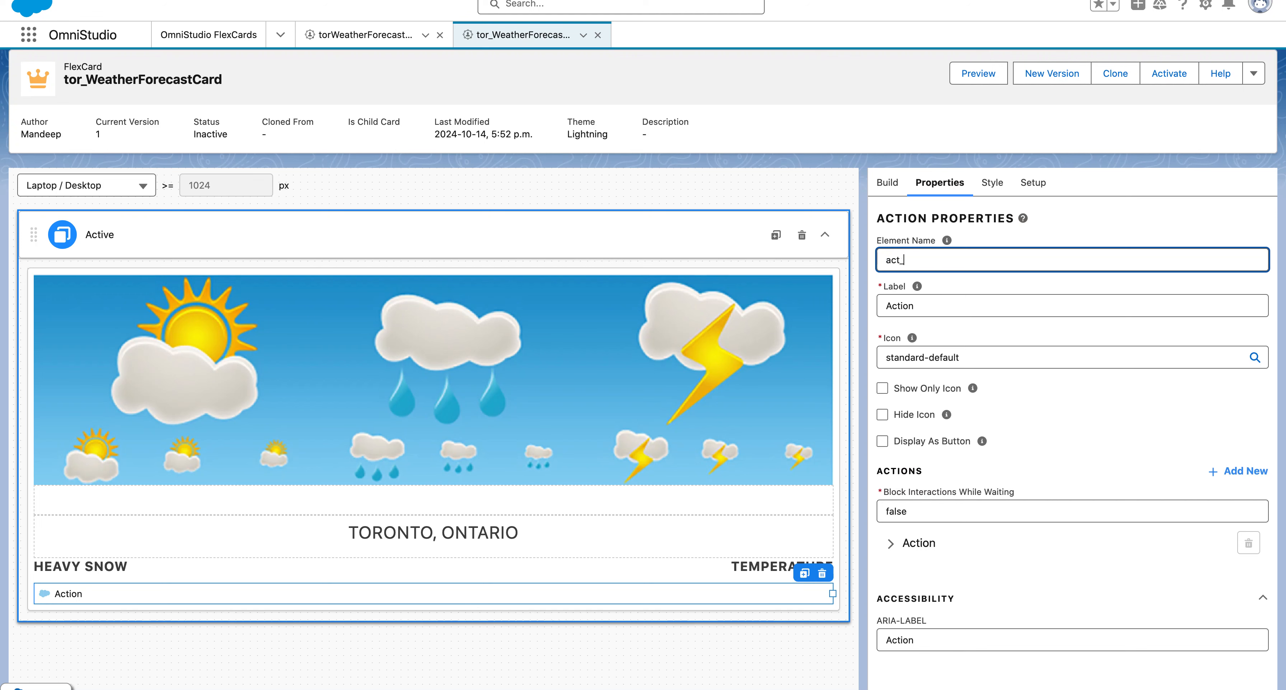
{"action": "type", "text": "_Forecast5Days"}
{"action": "key", "text": "Tab"}
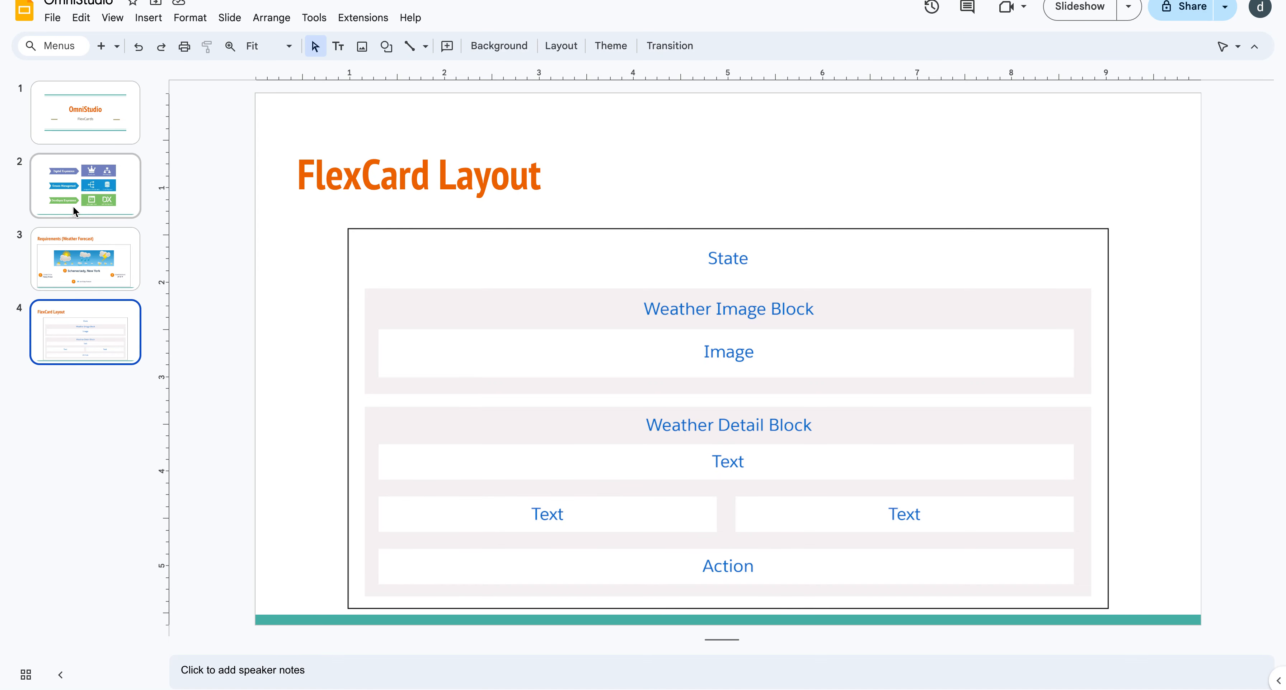
Set the action's label to "Get 5-Day Forecast", following the wording on the weather forecast requirements slide
{"action": "left_click", "coordinate": [59, 247]}
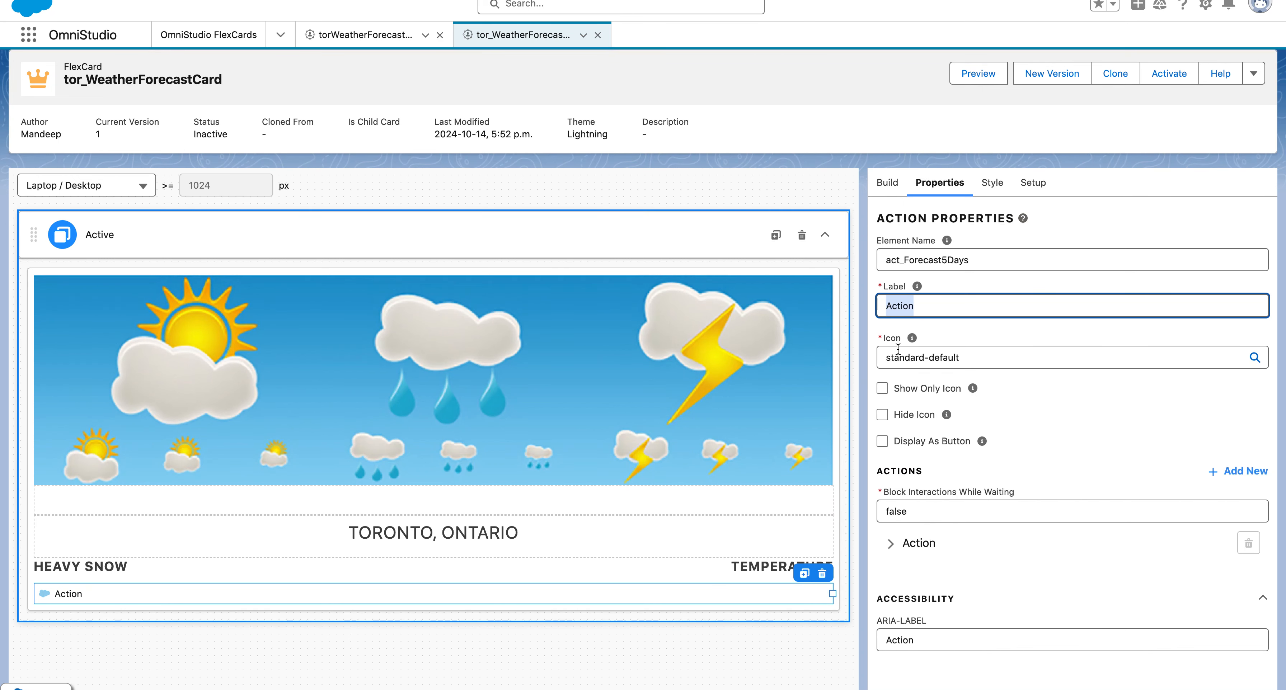
{"action": "type", "text": "Get 5-Day Forecast"}
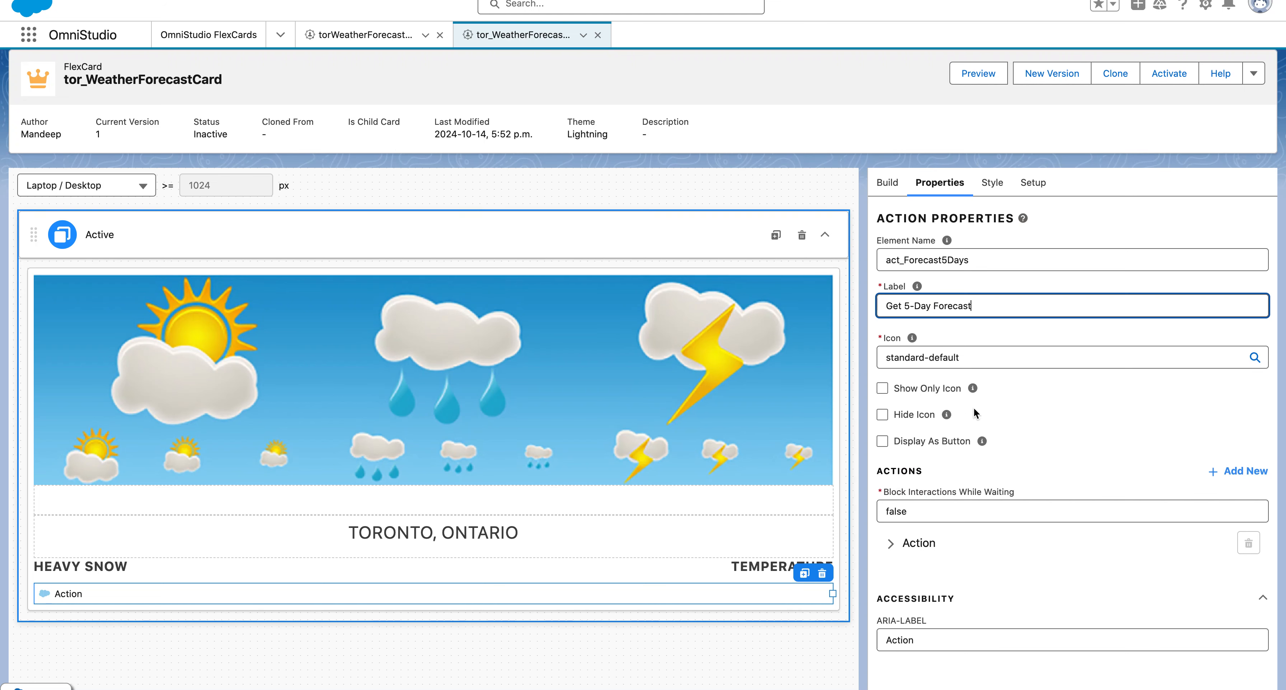
{"action": "left_click", "coordinate": [1111, 428]}
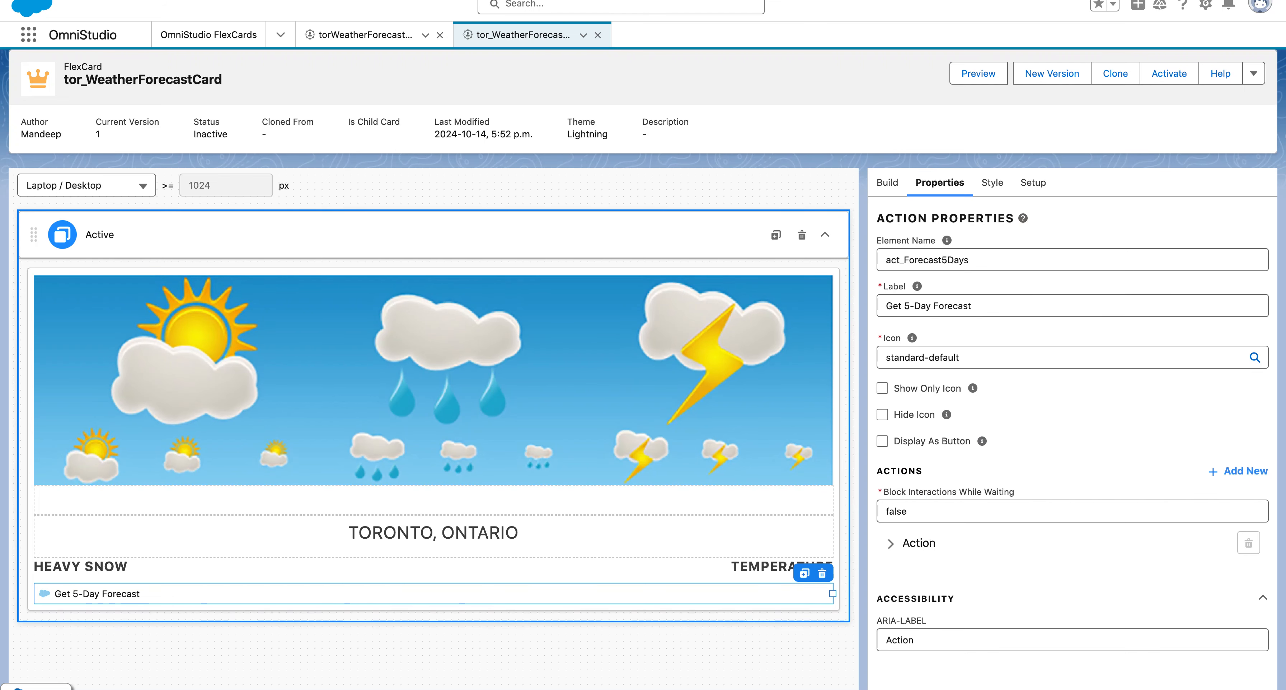
Center the text alignment of the Get 5-Day Forecast action in its style settings
{"action": "scroll", "coordinate": [980, 566], "scroll_direction": "down", "scroll_amount": 2}
{"action": "scroll", "coordinate": [980, 566], "scroll_direction": "up", "scroll_amount": 2}
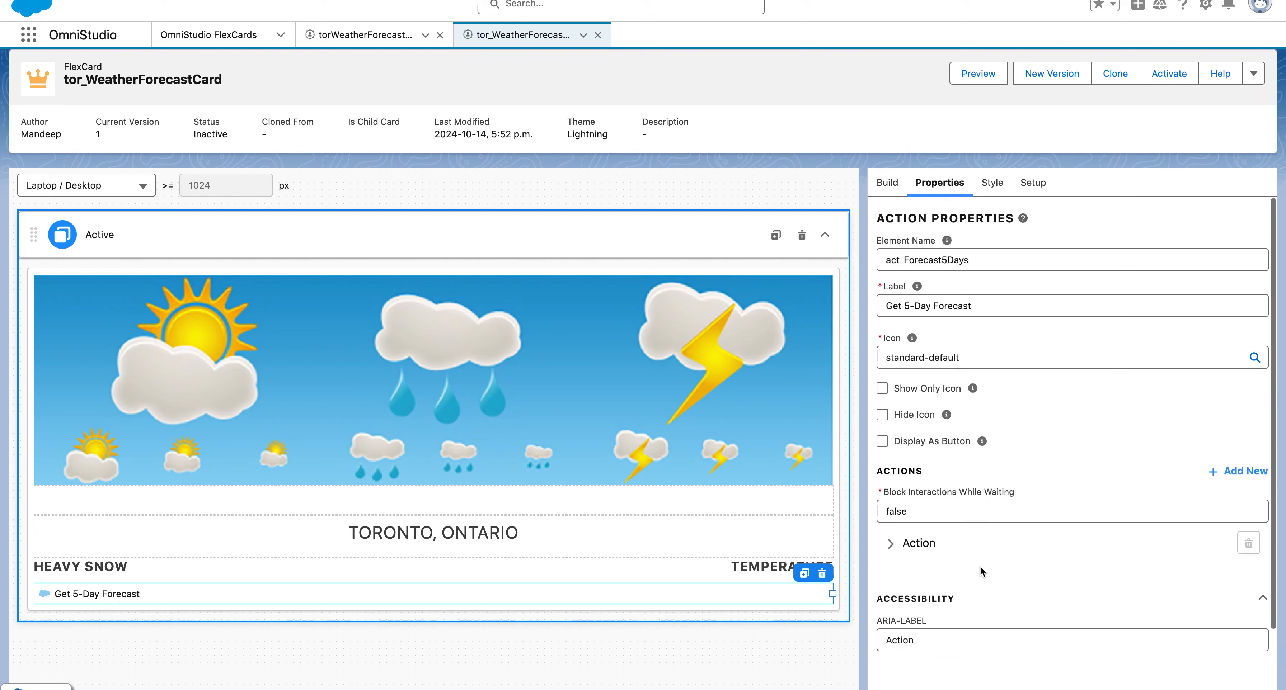
{"action": "left_click", "coordinate": [991, 182]}
{"action": "scroll", "coordinate": [994, 476], "scroll_direction": "down", "scroll_amount": 3}
{"action": "scroll", "coordinate": [994, 477], "scroll_direction": "up", "scroll_amount": 2}
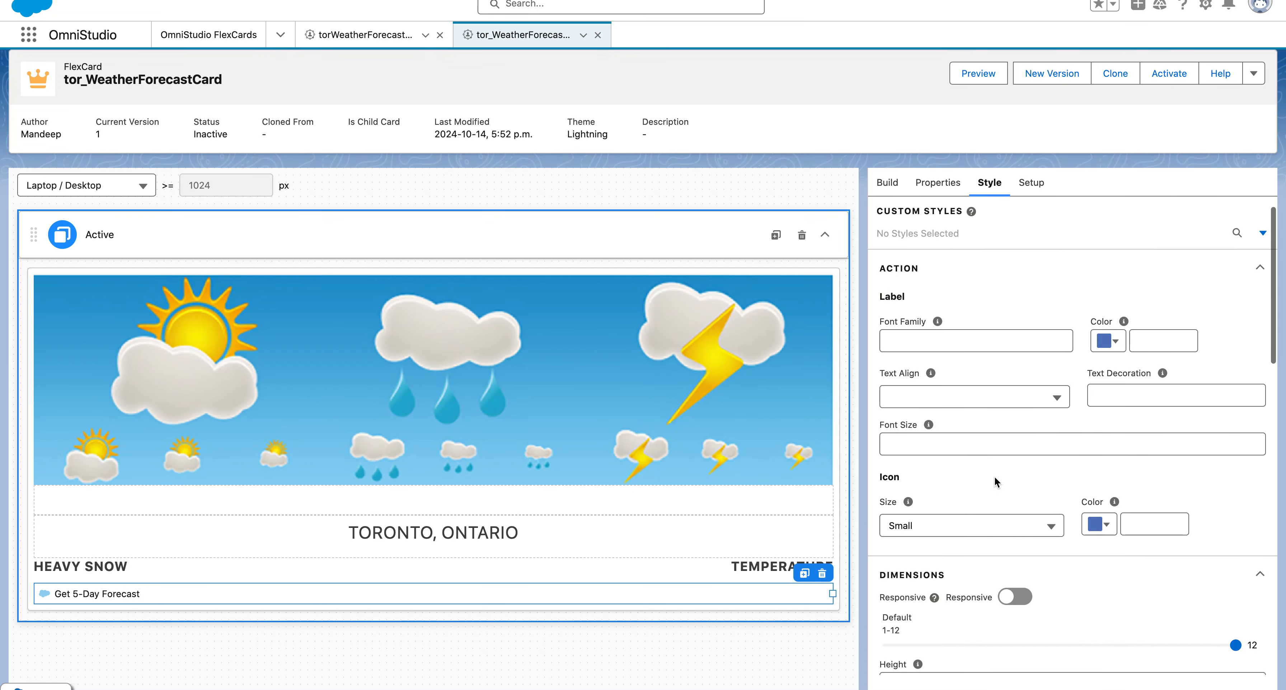
{"action": "scroll", "coordinate": [981, 351], "scroll_direction": "down", "scroll_amount": 10}
{"action": "left_click", "coordinate": [937, 549]}
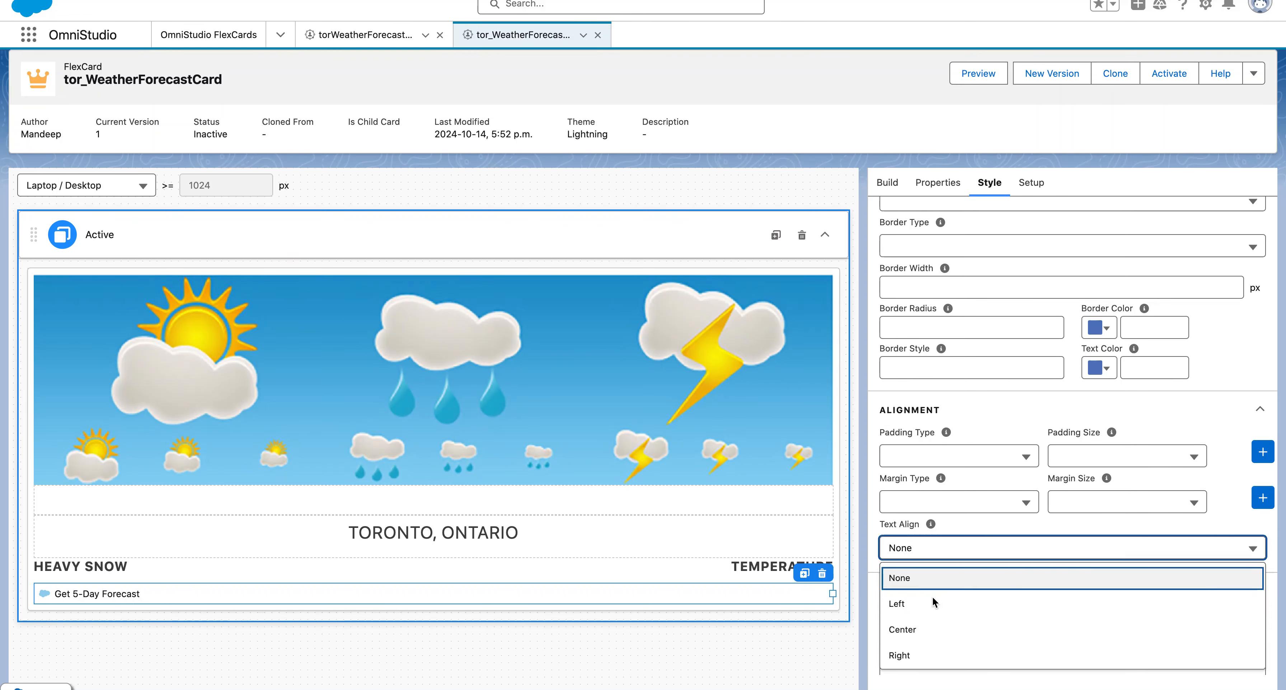
{"action": "left_click", "coordinate": [924, 630]}
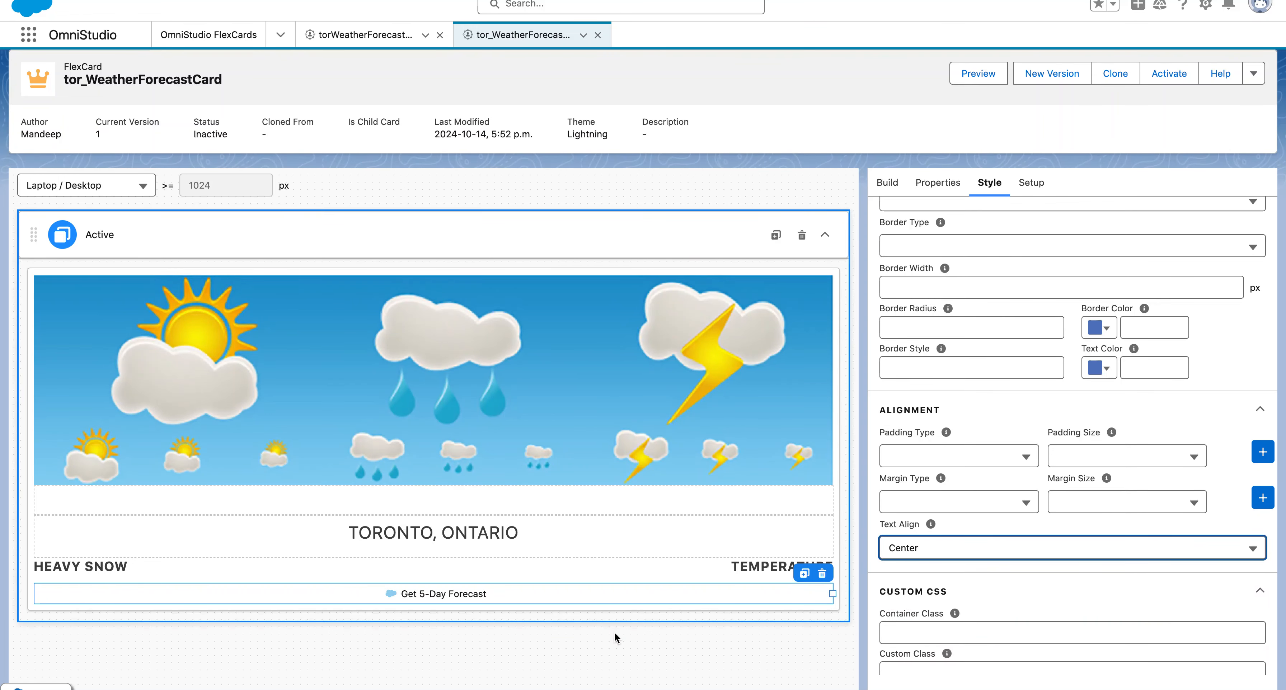
Preview the card in the Desktop, Tablet and Mobile views, switch back to Desktop, and return to the design view
{"action": "left_click", "coordinate": [971, 81]}
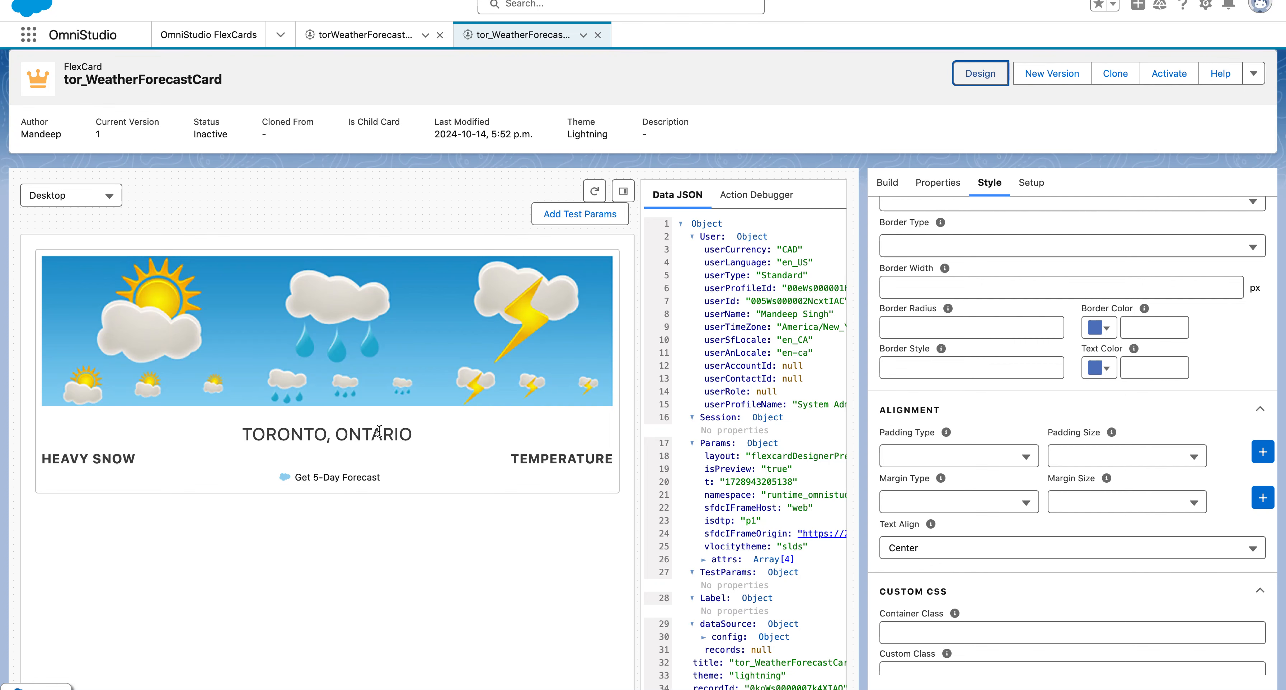
{"action": "left_click", "coordinate": [37, 196]}
{"action": "left_click", "coordinate": [50, 253]}
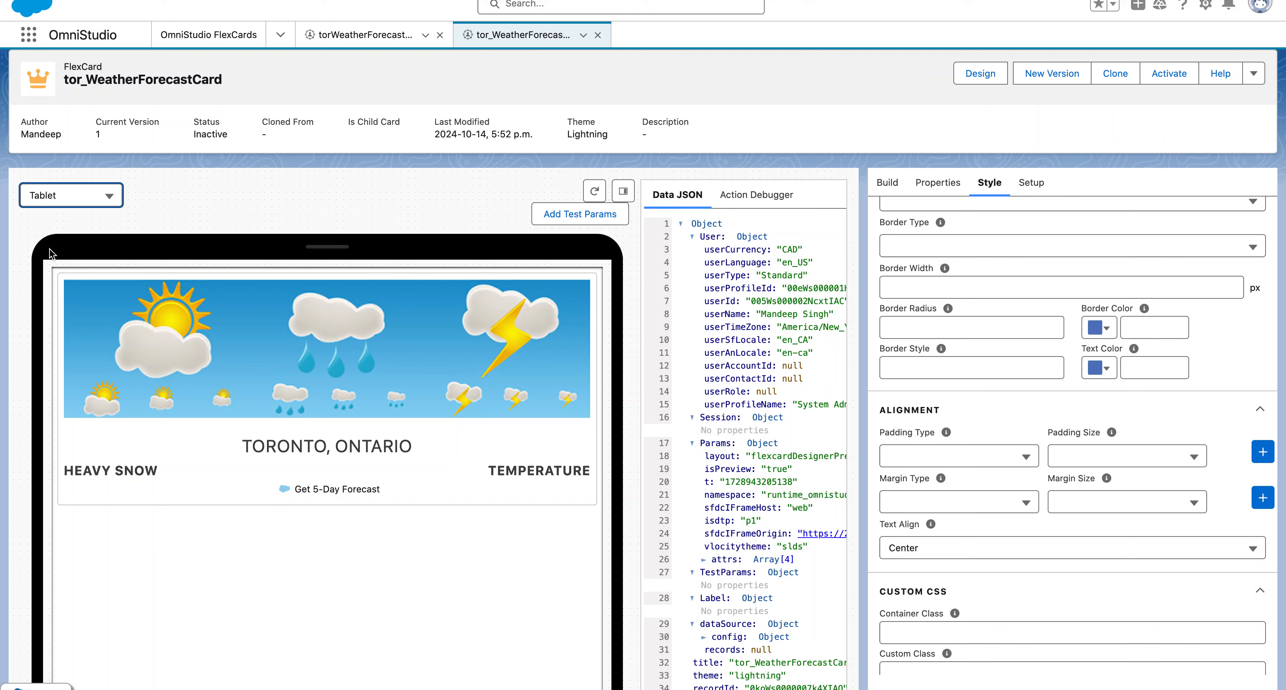
{"action": "left_click", "coordinate": [70, 198]}
{"action": "left_click", "coordinate": [55, 276]}
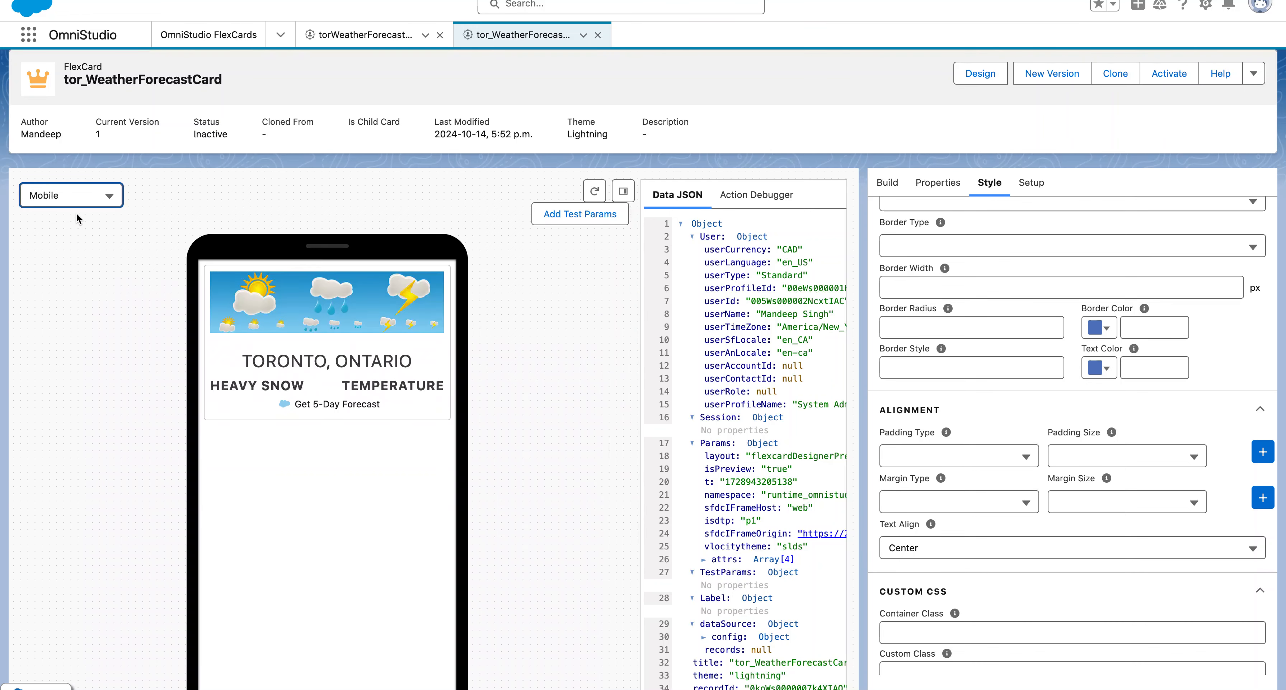
{"action": "left_click", "coordinate": [83, 191]}
{"action": "left_click", "coordinate": [89, 229]}
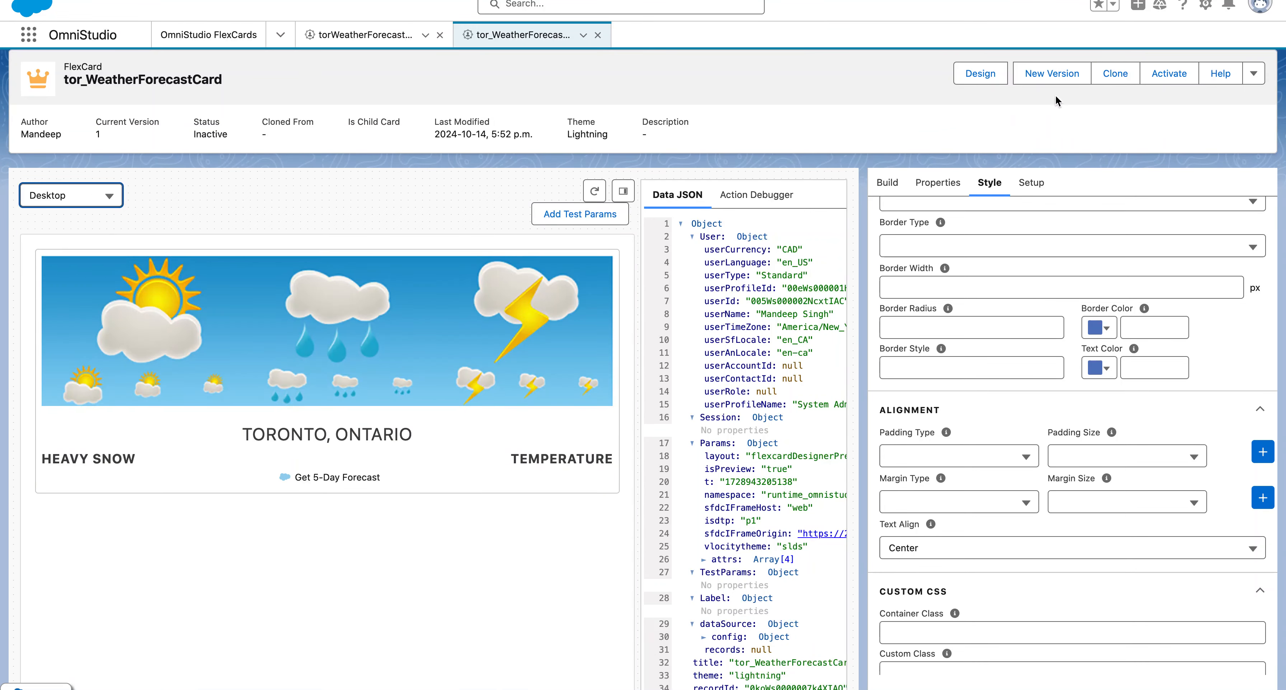
{"action": "left_click", "coordinate": [966, 73]}
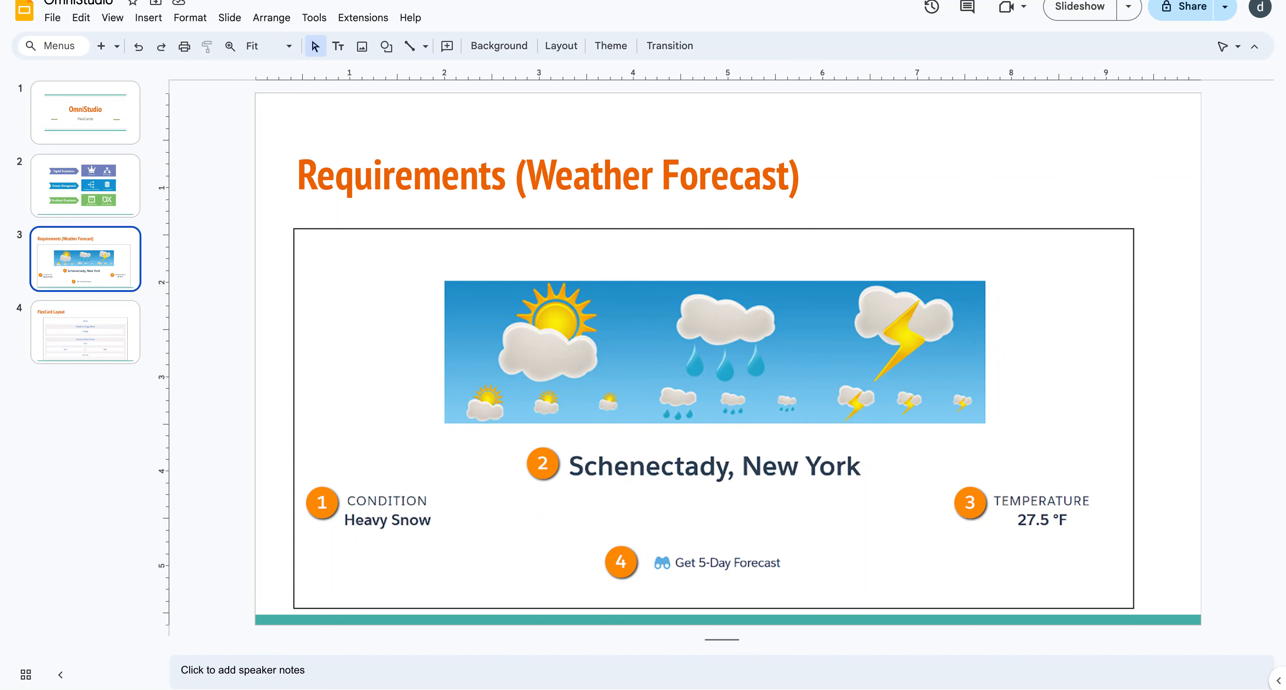
Switch to Google Slides and view the slide on Digital Experience, Service Management and Developer Experience
{"action": "left_click", "coordinate": [81, 202]}
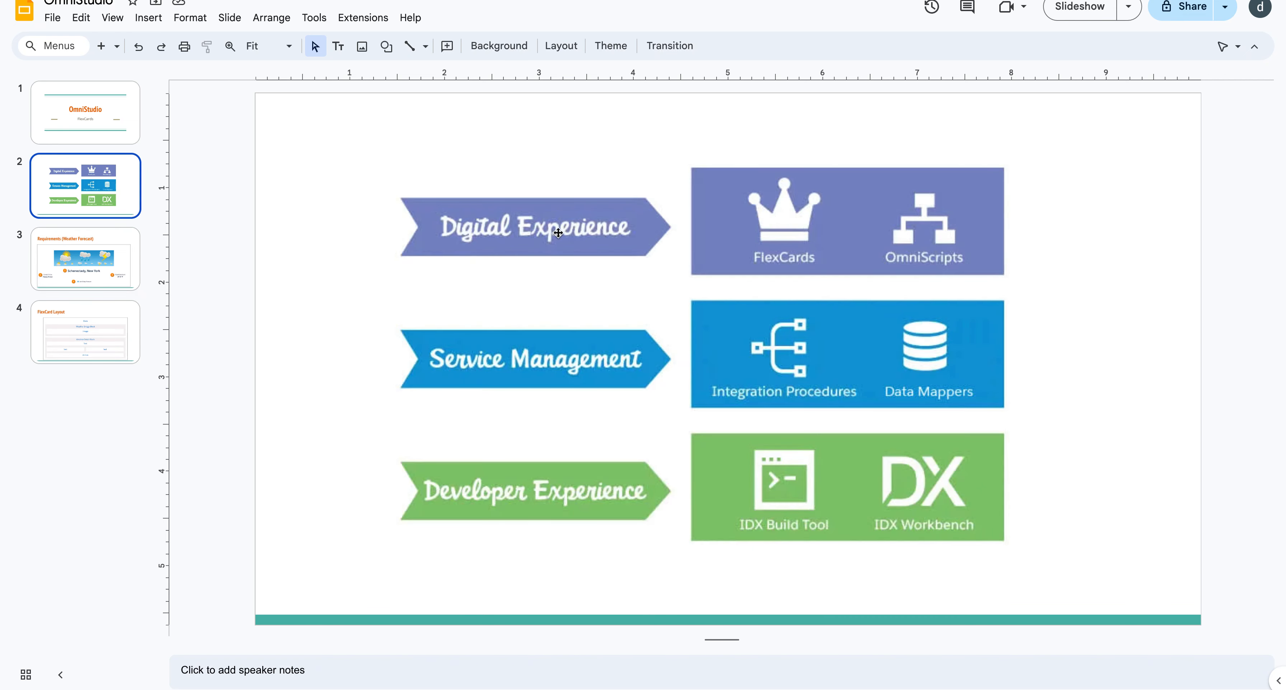